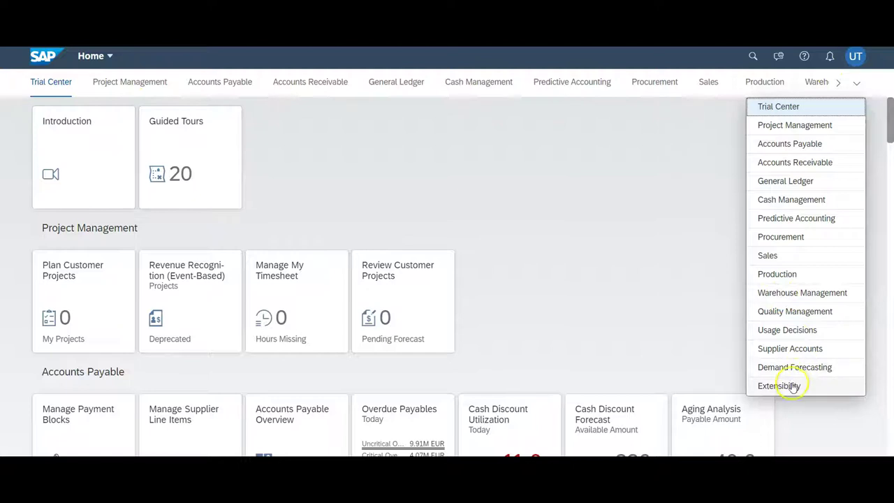
Look through the app catalog in the App Finder and return to the home page.
{"action": "left_click", "coordinate": [858, 59]}
{"action": "left_click", "coordinate": [834, 173]}
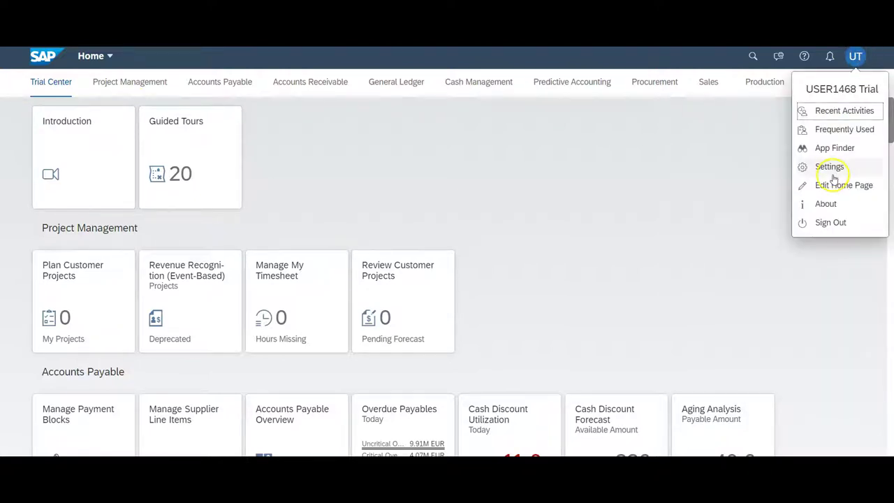
{"action": "left_click", "coordinate": [837, 148]}
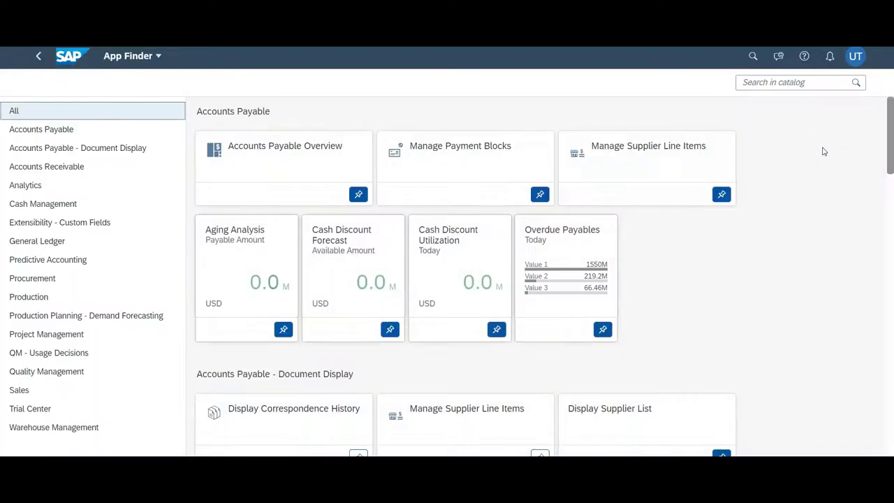
{"action": "left_click", "coordinate": [65, 166]}
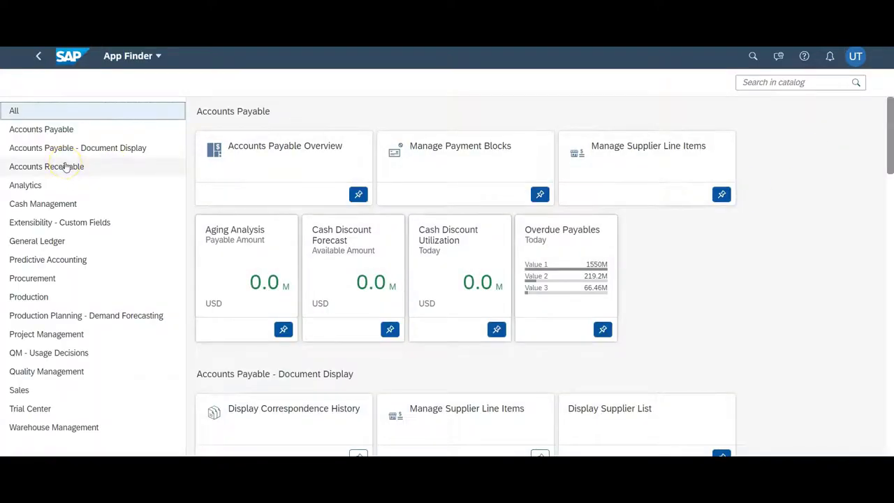
{"action": "left_click", "coordinate": [38, 56]}
Check the product name and version in the system's About information, and close it.
{"action": "left_click", "coordinate": [867, 60]}
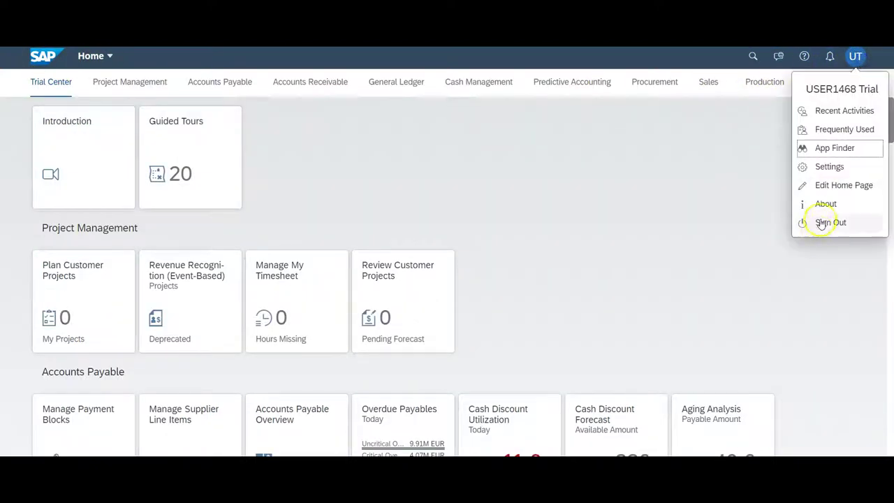
{"action": "left_click", "coordinate": [819, 207]}
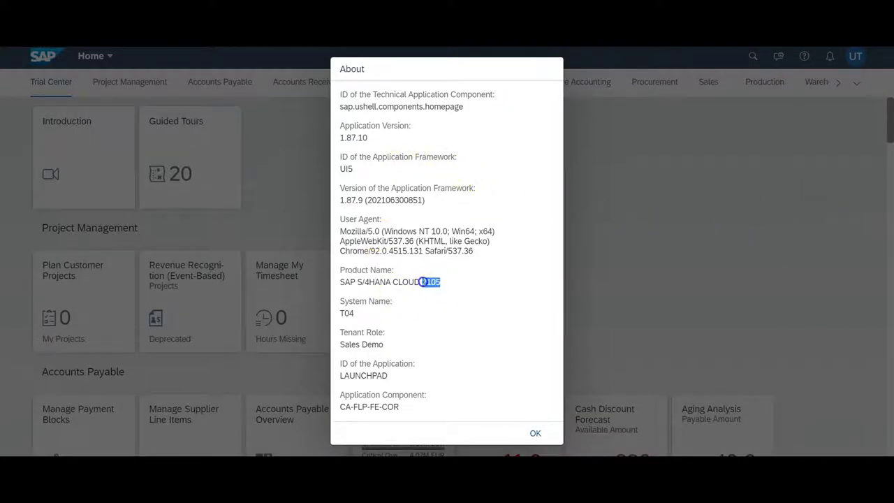
{"action": "left_click", "coordinate": [535, 433]}
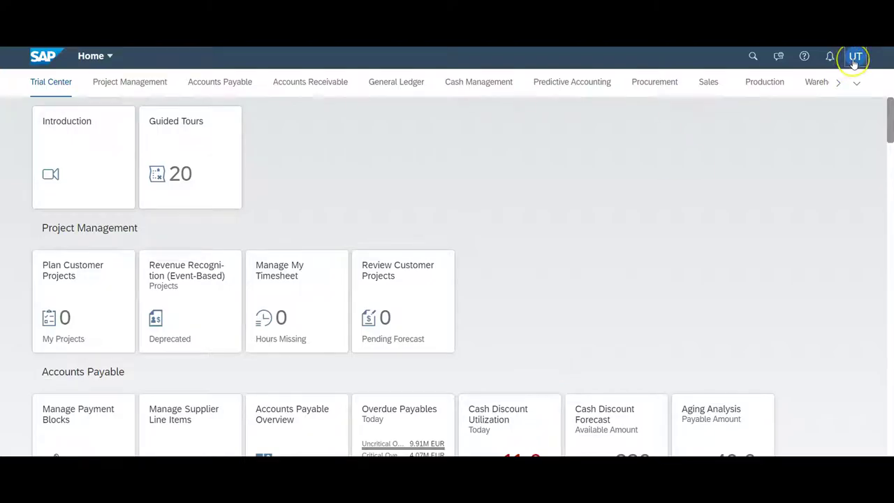
Start editing the home page and hide the Trial Center and Project Management groups.
{"action": "left_click", "coordinate": [853, 62]}
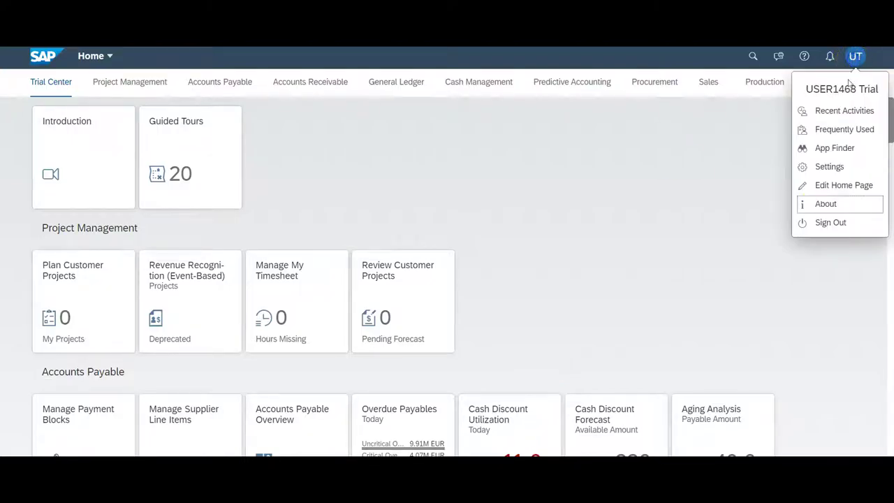
{"action": "left_click", "coordinate": [815, 187]}
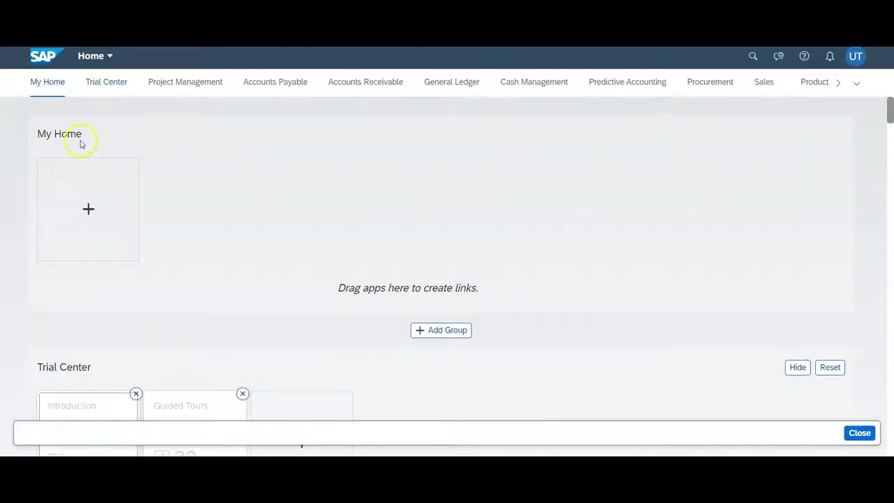
{"action": "scroll", "coordinate": [160, 216], "scroll_direction": "down", "scroll_amount": 3}
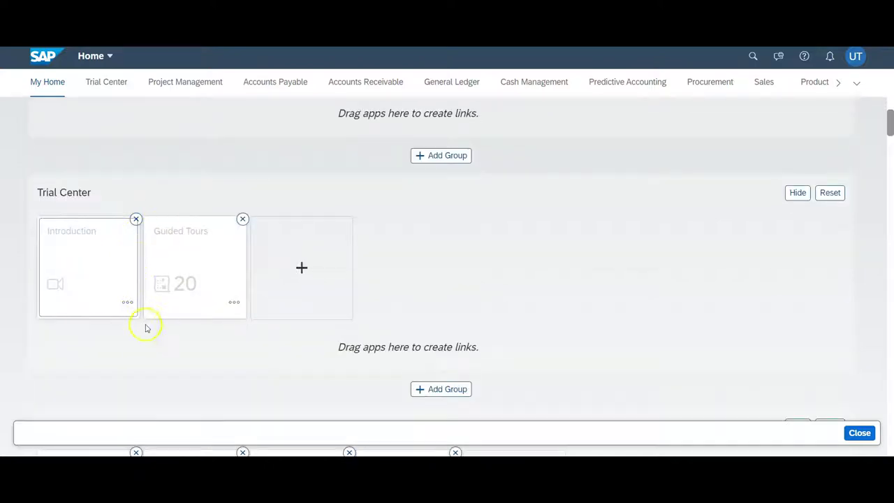
{"action": "scroll", "coordinate": [681, 245], "scroll_direction": "down", "scroll_amount": 1}
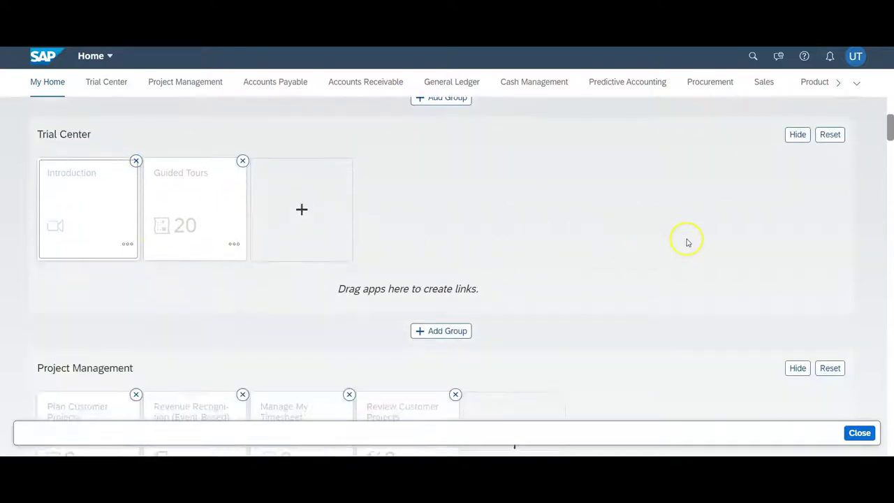
{"action": "left_click", "coordinate": [795, 137]}
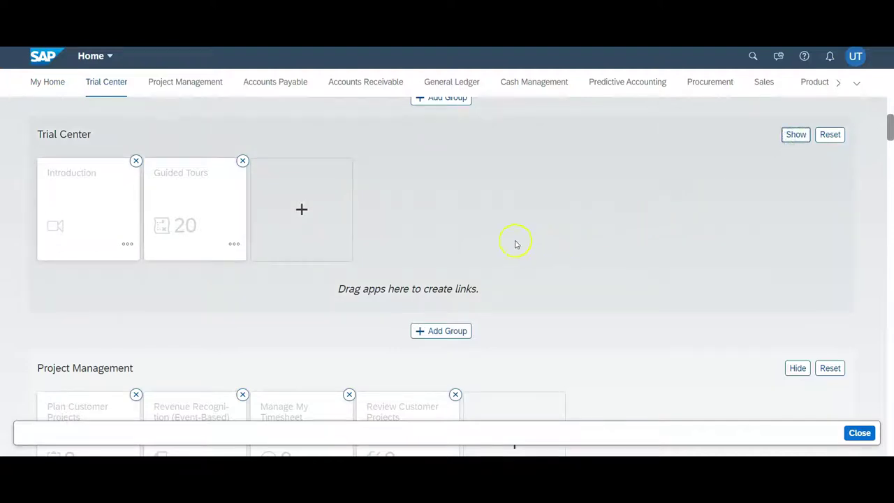
{"action": "scroll", "coordinate": [730, 215], "scroll_direction": "down", "scroll_amount": 2}
{"action": "left_click", "coordinate": [797, 251]}
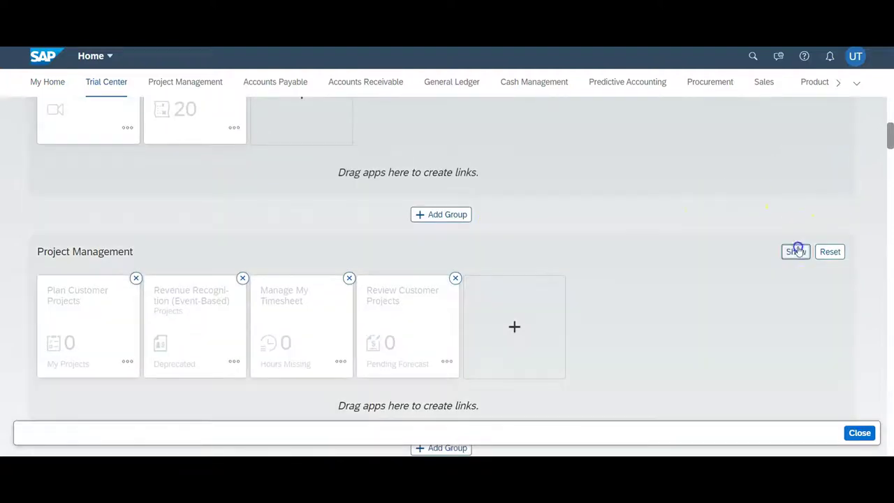
Add a group named "Grupo AAncos" between Project Management and Accounts Payable, and open the app catalog for it.
{"action": "scroll", "coordinate": [549, 183], "scroll_direction": "down", "scroll_amount": 3}
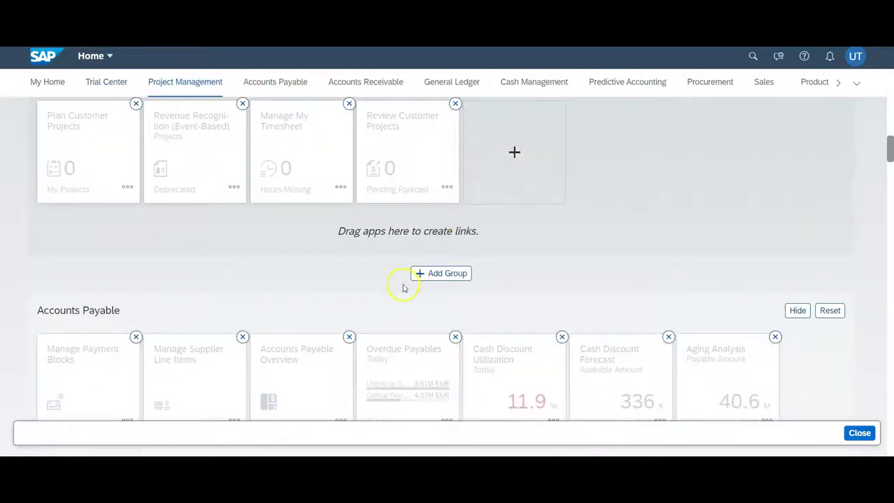
{"action": "left_click", "coordinate": [422, 276]}
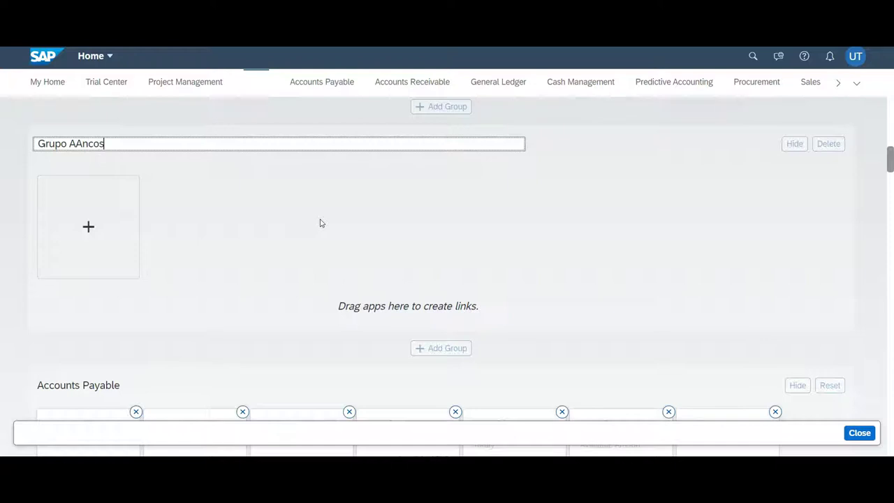
{"action": "left_click", "coordinate": [88, 225]}
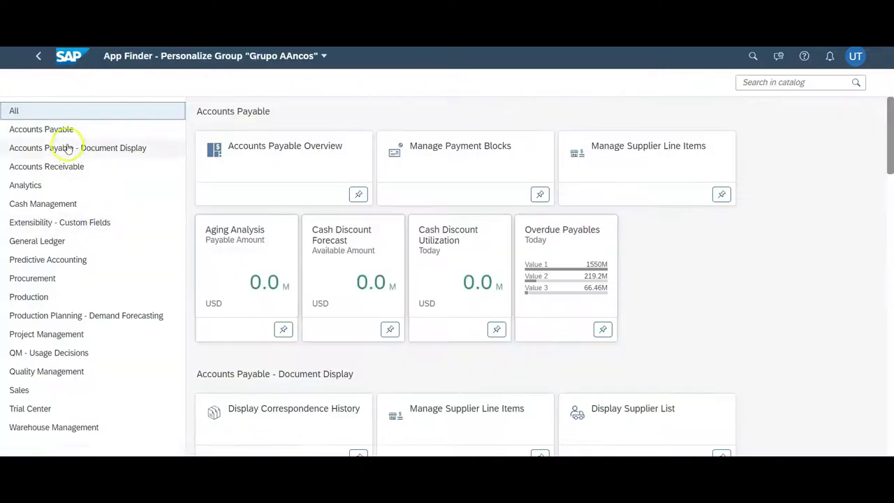
Add the Supplier Invoices List app from the Procurement catalog to the Grupo AAncos group and return to the home page.
{"action": "left_click", "coordinate": [99, 129]}
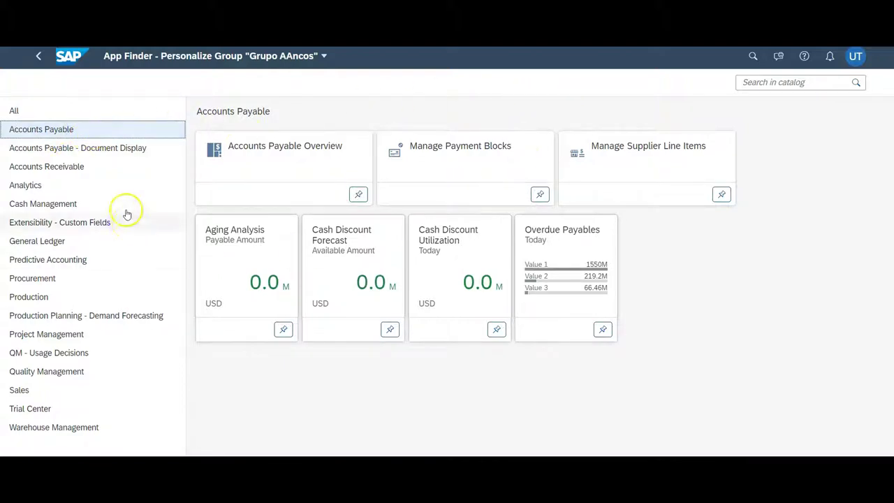
{"action": "left_click", "coordinate": [109, 154]}
{"action": "left_click", "coordinate": [85, 169]}
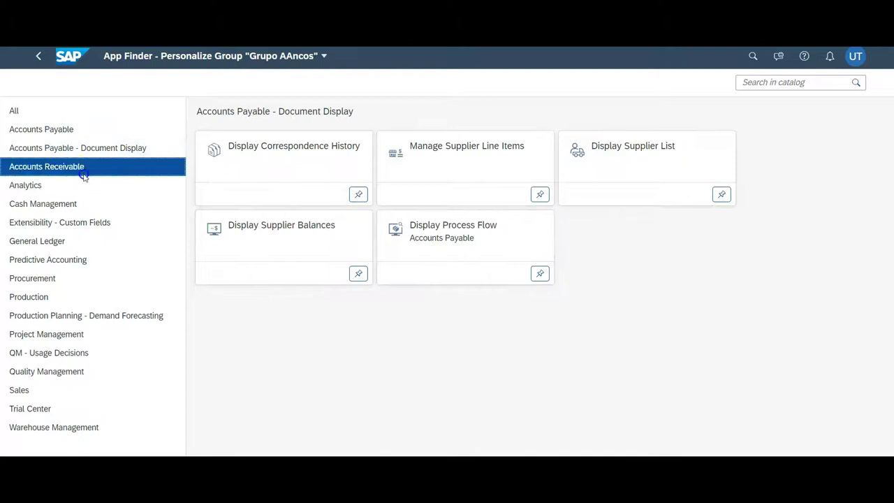
{"action": "left_click", "coordinate": [67, 205]}
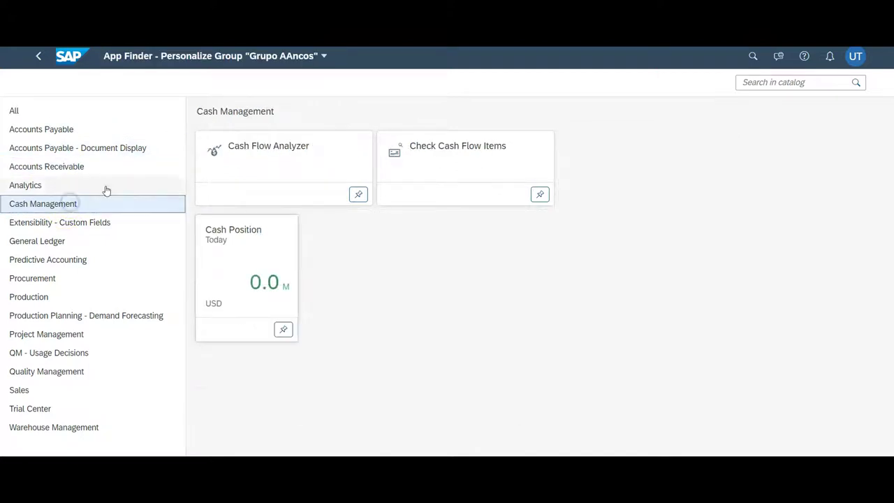
{"action": "left_click", "coordinate": [51, 280]}
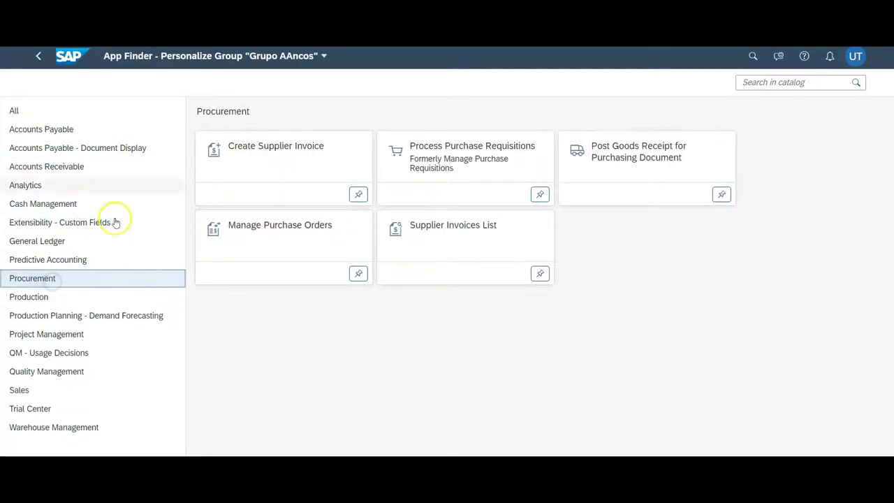
{"action": "left_click", "coordinate": [539, 274]}
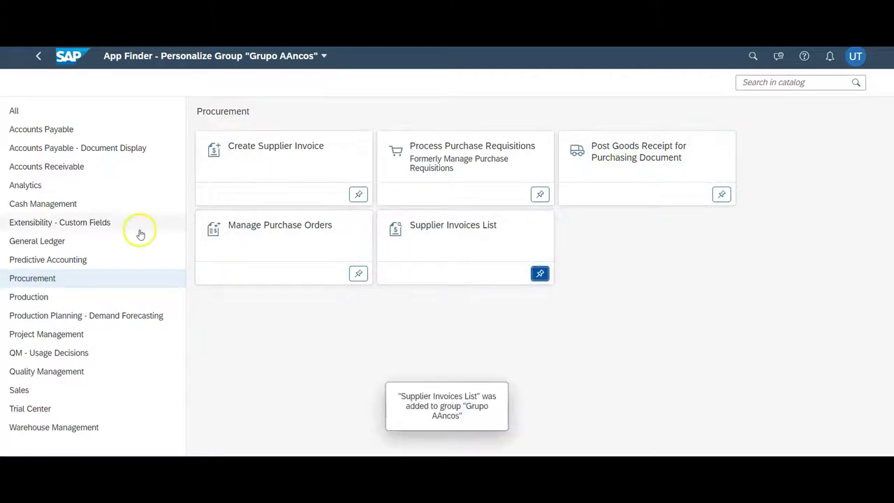
{"action": "left_click", "coordinate": [56, 129]}
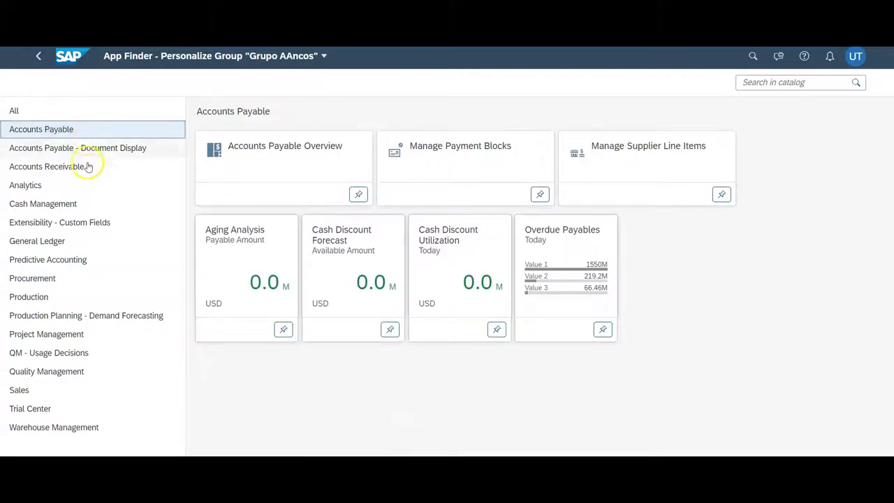
{"action": "left_click", "coordinate": [68, 56]}
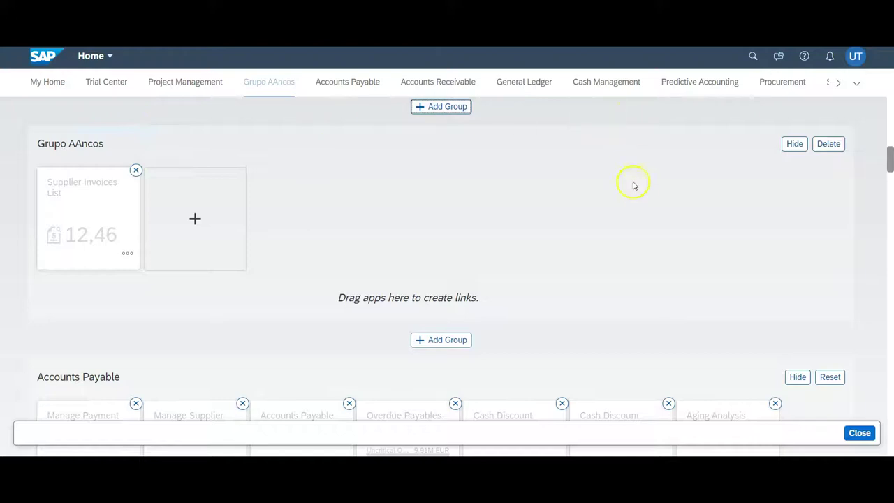
Convert the Manage Supplier Line Items tile in the Accounts Payable group to a link.
{"action": "scroll", "coordinate": [643, 196], "scroll_direction": "down", "scroll_amount": 3}
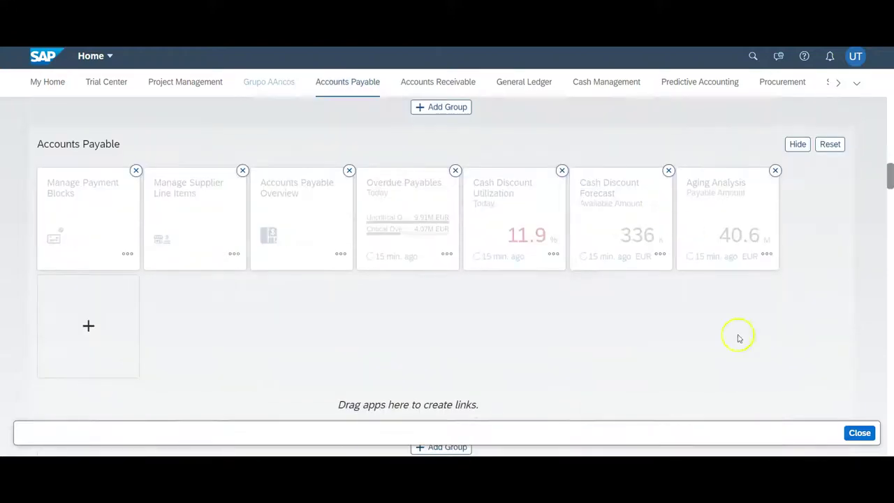
{"action": "scroll", "coordinate": [547, 272], "scroll_direction": "up", "scroll_amount": 2}
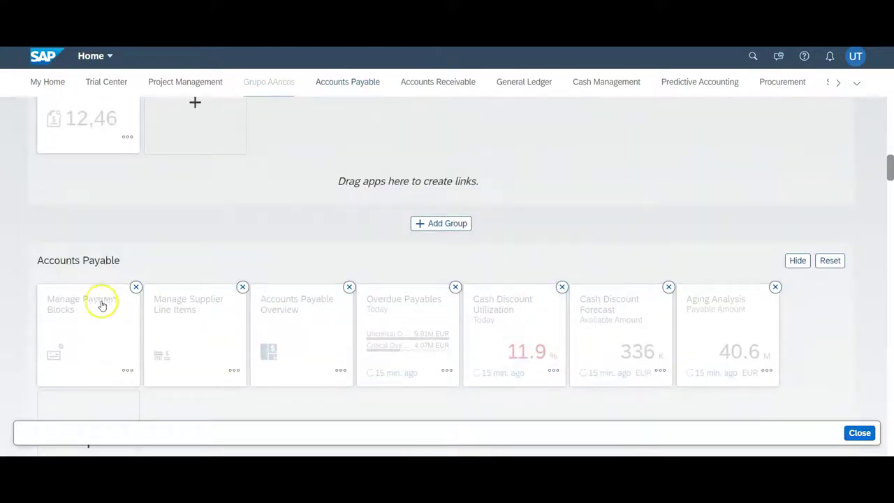
{"action": "left_click", "coordinate": [235, 370]}
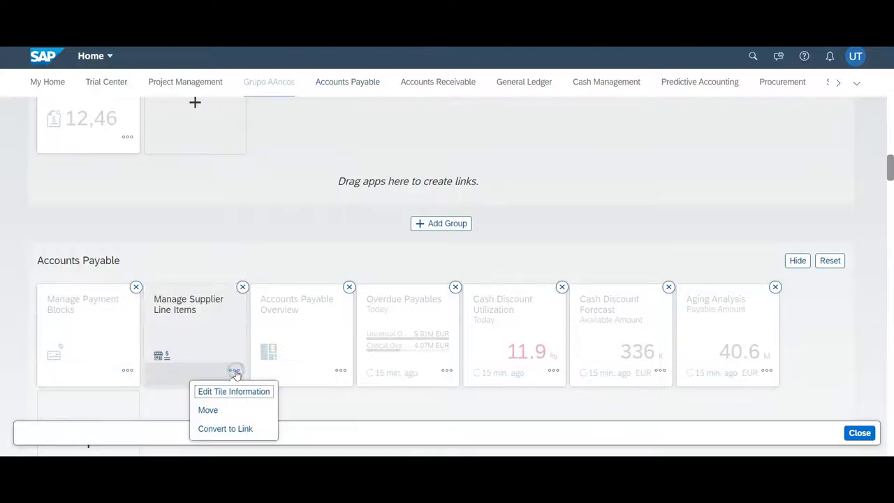
{"action": "left_click", "coordinate": [239, 429]}
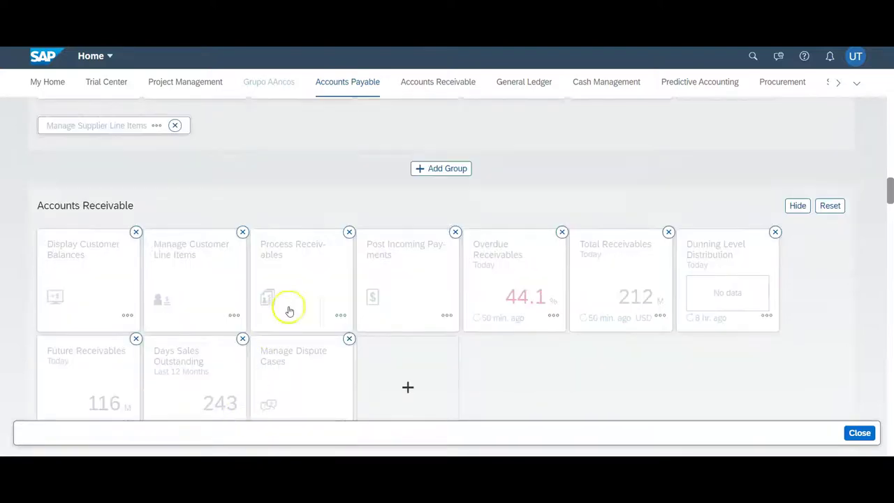
Convert the Accounts Payable Overview tile in the Accounts Payable group to a link.
{"action": "scroll", "coordinate": [287, 308], "scroll_direction": "down", "scroll_amount": 2}
{"action": "scroll", "coordinate": [269, 330], "scroll_direction": "up", "scroll_amount": 2}
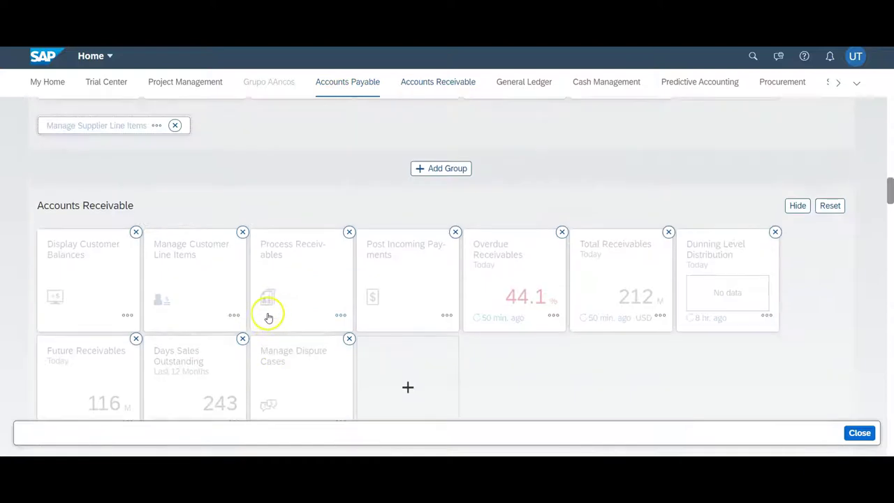
{"action": "scroll", "coordinate": [269, 317], "scroll_direction": "up", "scroll_amount": 3}
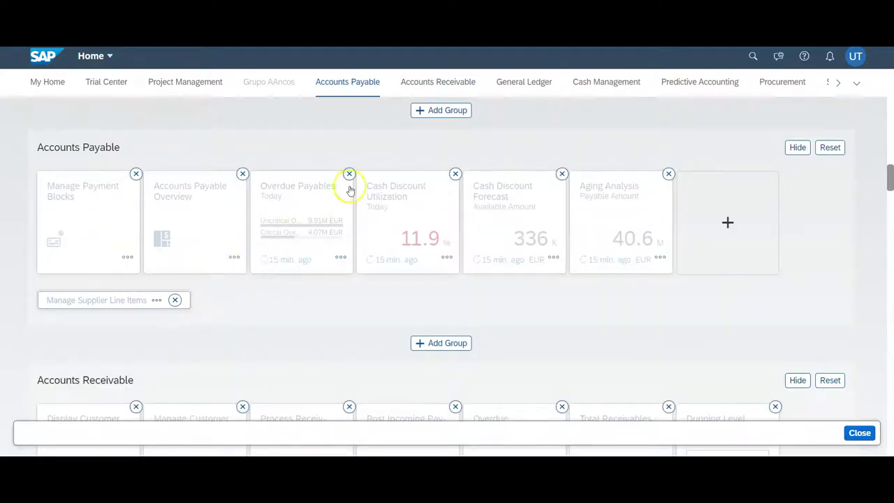
{"action": "left_click", "coordinate": [232, 260]}
{"action": "left_click", "coordinate": [220, 315]}
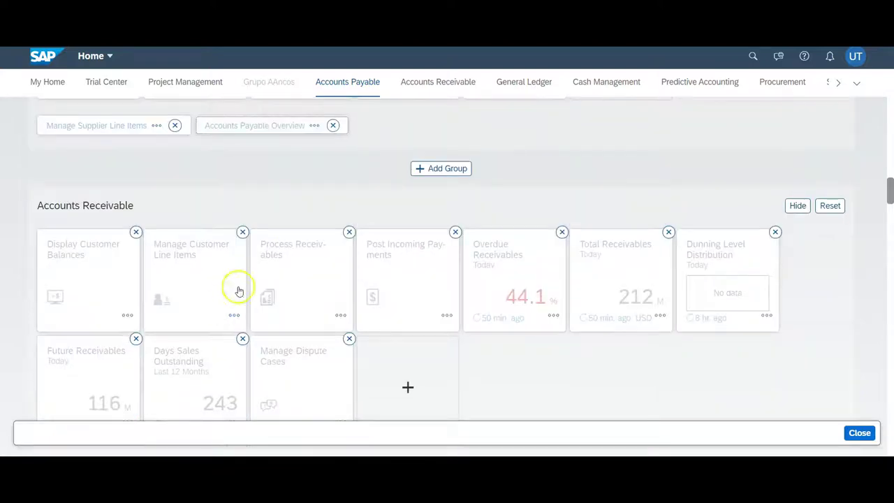
Finish editing the home page and view the Grupo AAncos group at its start.
{"action": "scroll", "coordinate": [447, 259], "scroll_direction": "down", "scroll_amount": 2}
{"action": "scroll", "coordinate": [442, 259], "scroll_direction": "up", "scroll_amount": 4}
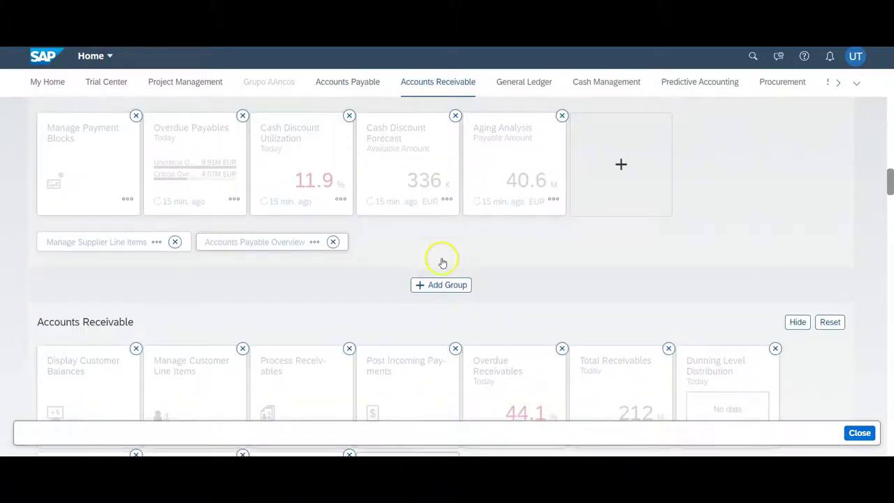
{"action": "left_click", "coordinate": [856, 432]}
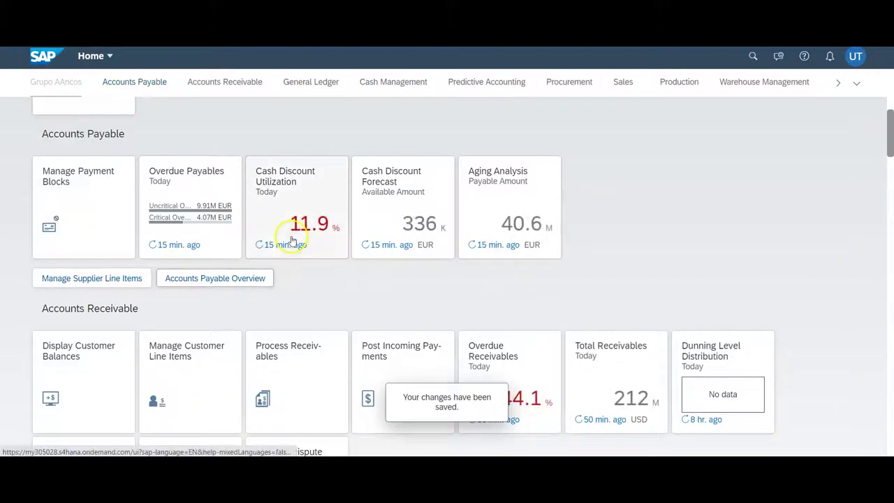
{"action": "scroll", "coordinate": [346, 220], "scroll_direction": "up", "scroll_amount": 2}
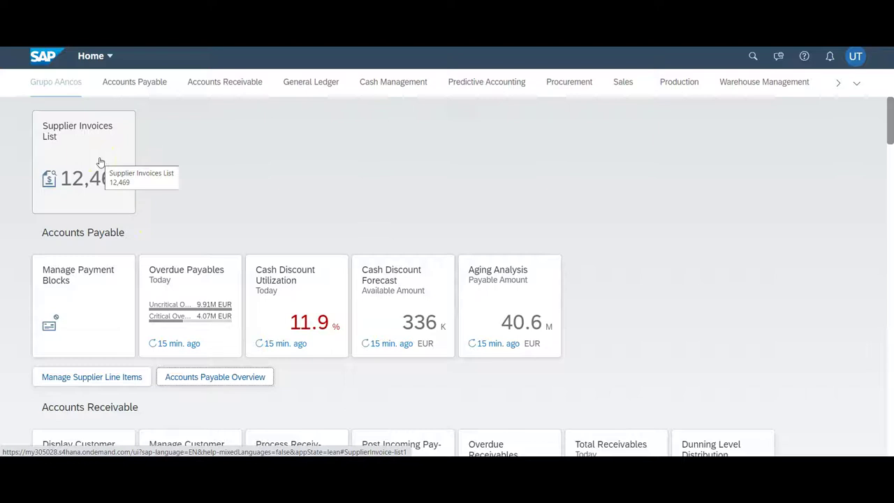
View the apps in the Procurement group on the home page.
{"action": "left_click", "coordinate": [559, 80]}
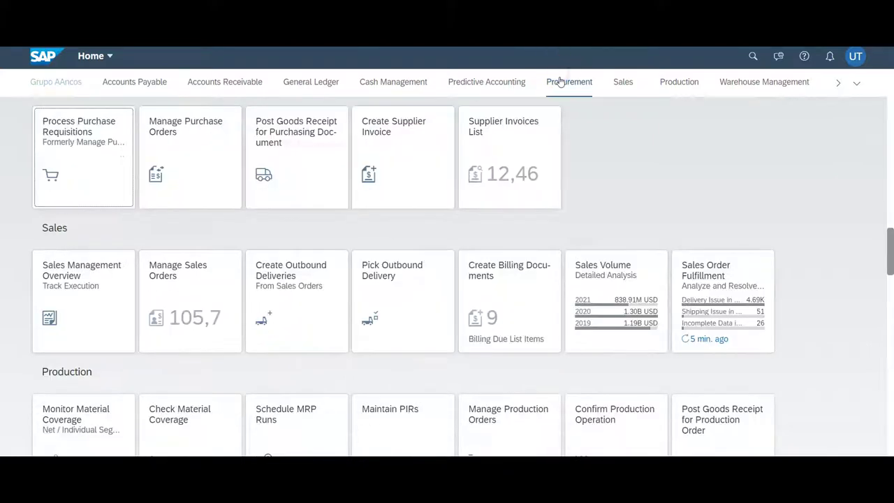
{"action": "left_click", "coordinate": [533, 138]}
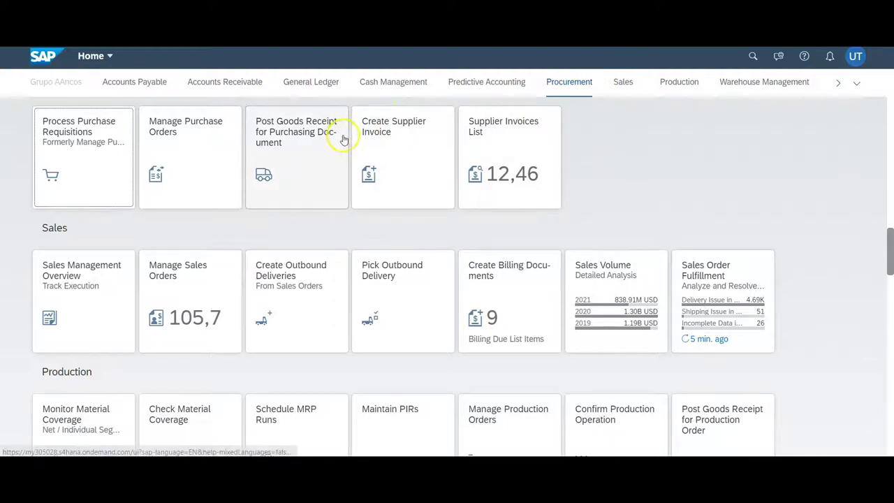
{"action": "scroll", "coordinate": [257, 149], "scroll_direction": "up", "scroll_amount": 6}
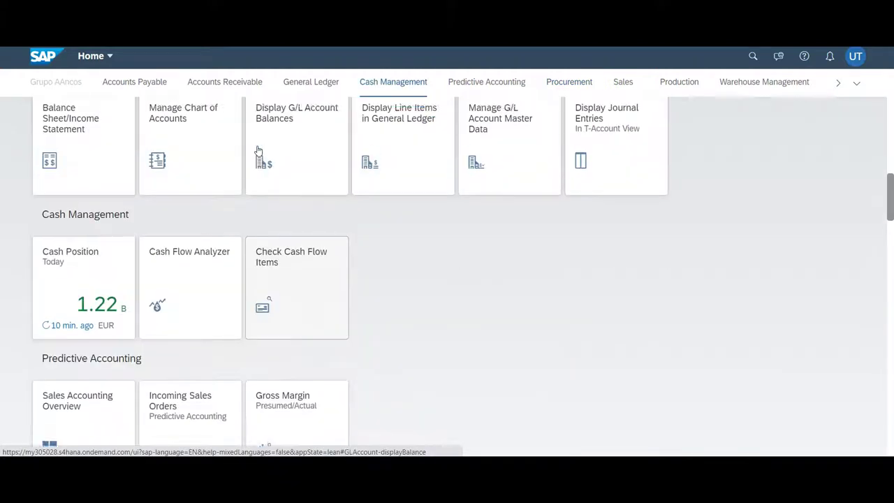
Open the Supplier Invoices List app from the custom group on the home page and view its invoices.
{"action": "scroll", "coordinate": [258, 148], "scroll_direction": "up", "scroll_amount": 8}
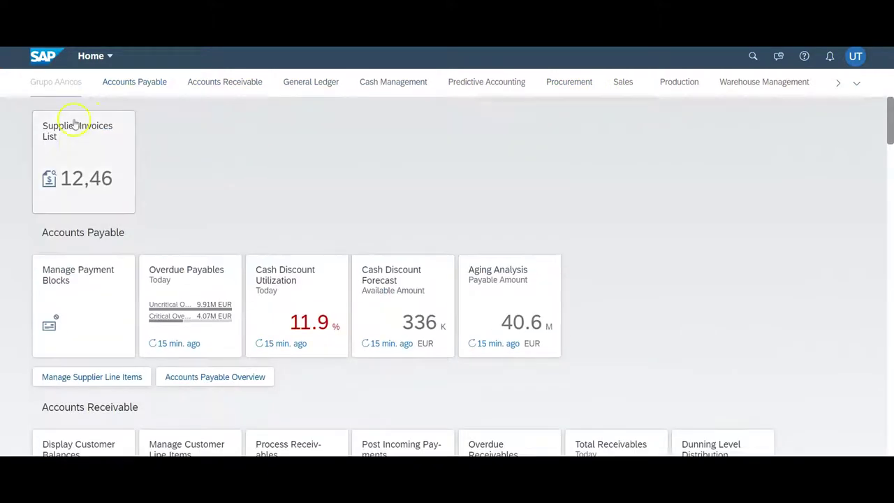
{"action": "left_click", "coordinate": [76, 145]}
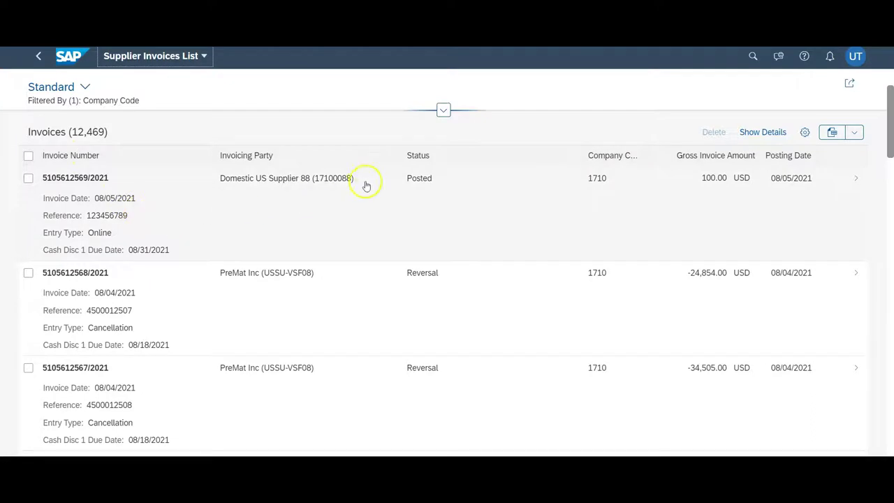
{"action": "scroll", "coordinate": [372, 177], "scroll_direction": "down", "scroll_amount": 4}
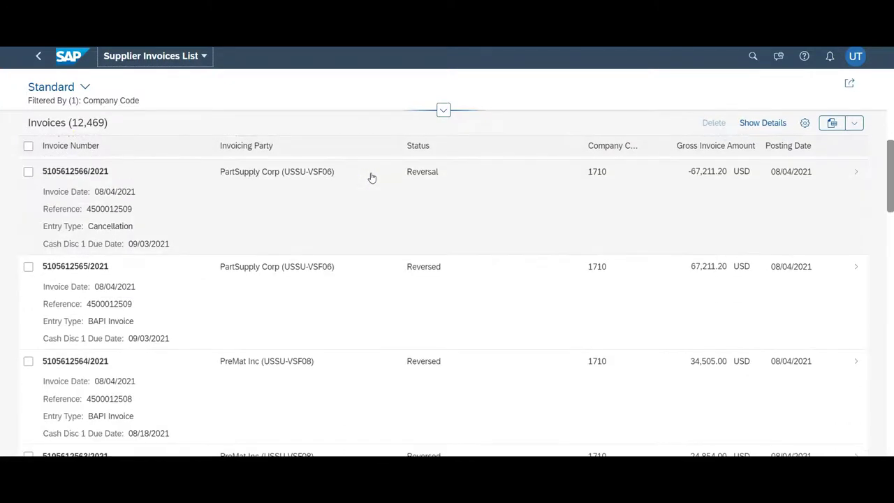
{"action": "scroll", "coordinate": [372, 177], "scroll_direction": "up", "scroll_amount": 5}
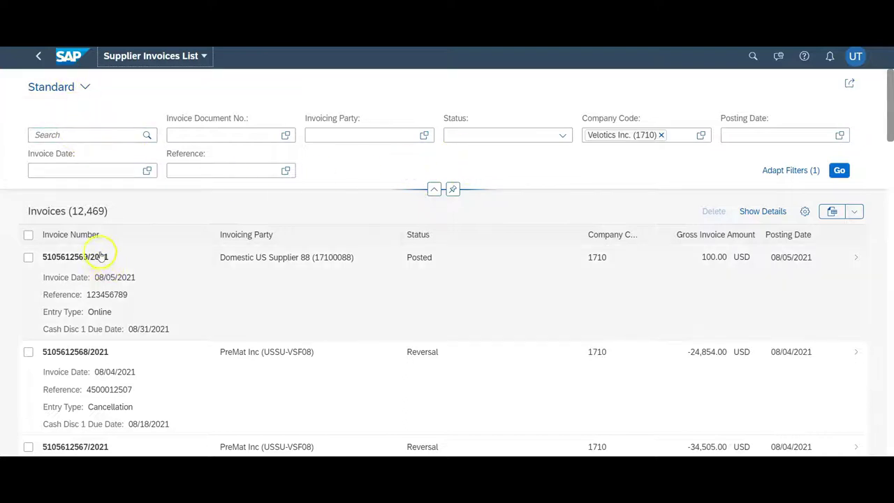
Open the first invoice in the list and select the supplier number in its invoicing party details for copying.
{"action": "left_click", "coordinate": [350, 262]}
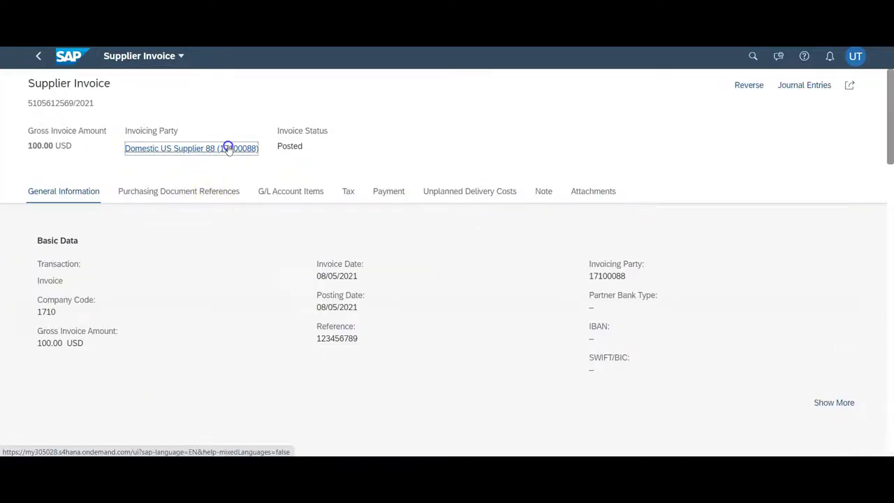
{"action": "left_click", "coordinate": [228, 149]}
{"action": "double_click", "coordinate": [348, 106]}
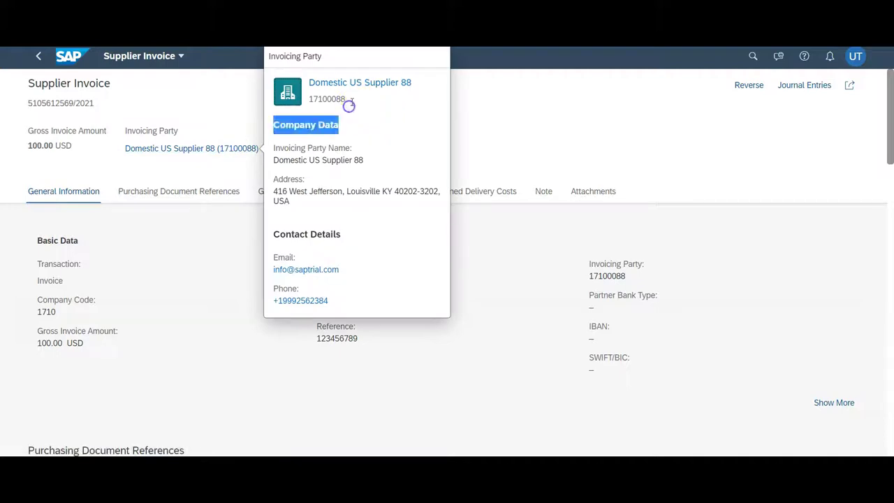
{"action": "left_click_drag", "start_coordinate": [342, 98], "coordinate": [337, 99]}
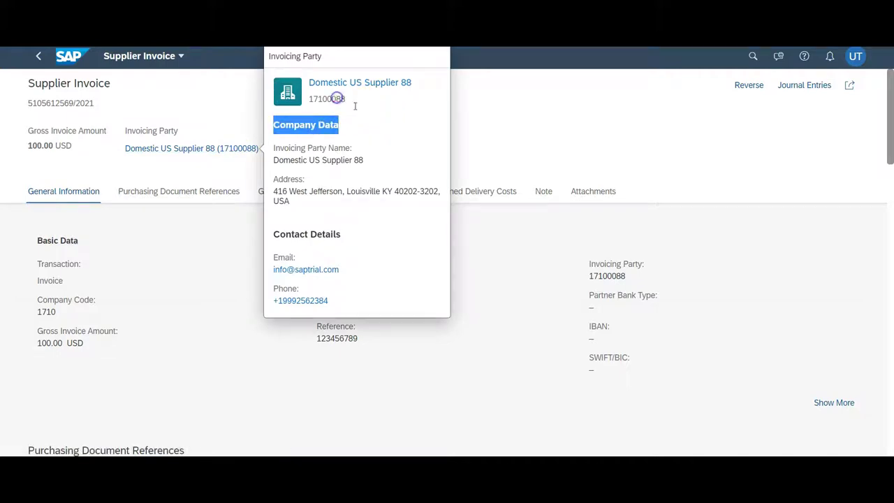
{"action": "left_click", "coordinate": [310, 98]}
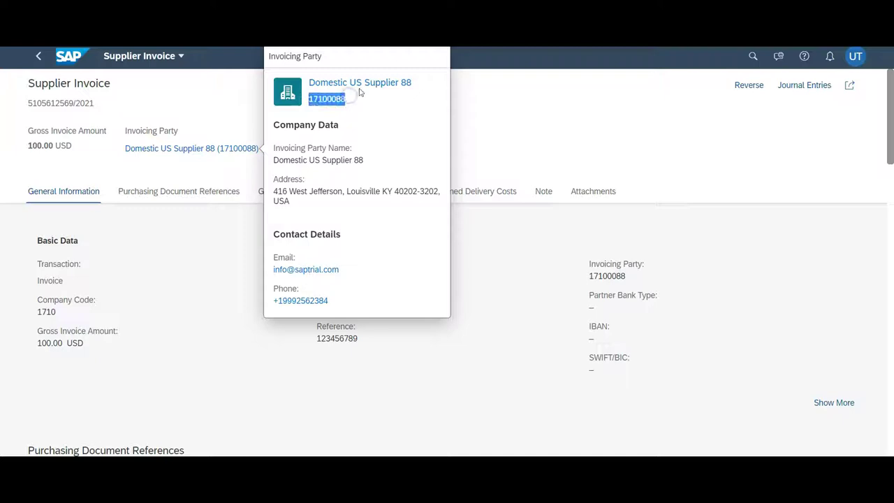
Return to the invoices list, filter it by invoicing party Domestic US Supplier 88 using the supplier number, and review the matching invoices.
{"action": "left_click", "coordinate": [41, 57]}
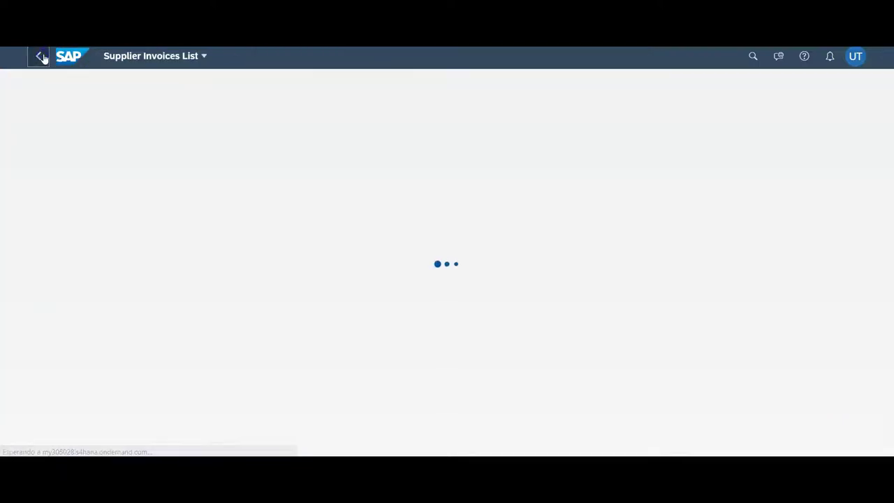
{"action": "left_click", "coordinate": [227, 132]}
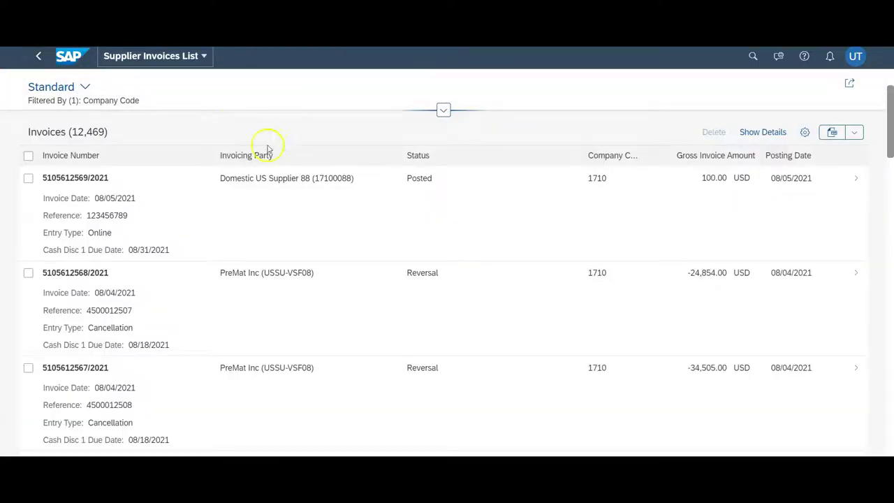
{"action": "left_click", "coordinate": [437, 107]}
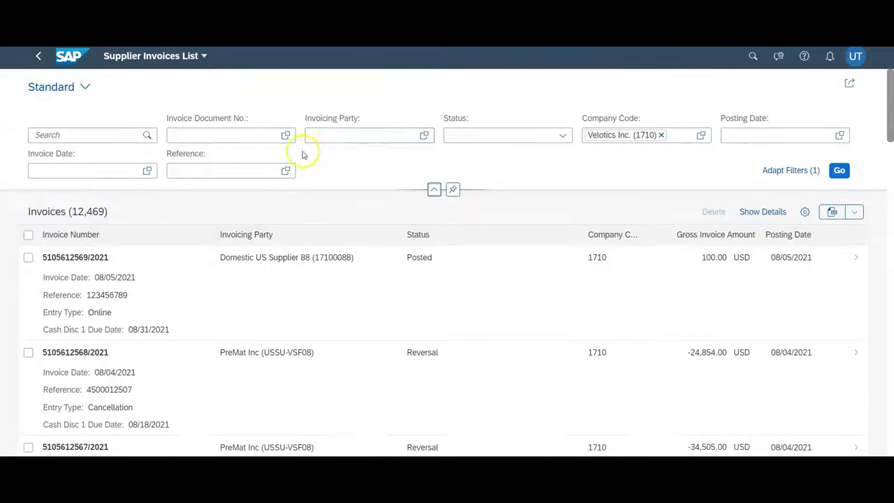
{"action": "left_click", "coordinate": [338, 130]}
{"action": "type", "text": "17100088"}
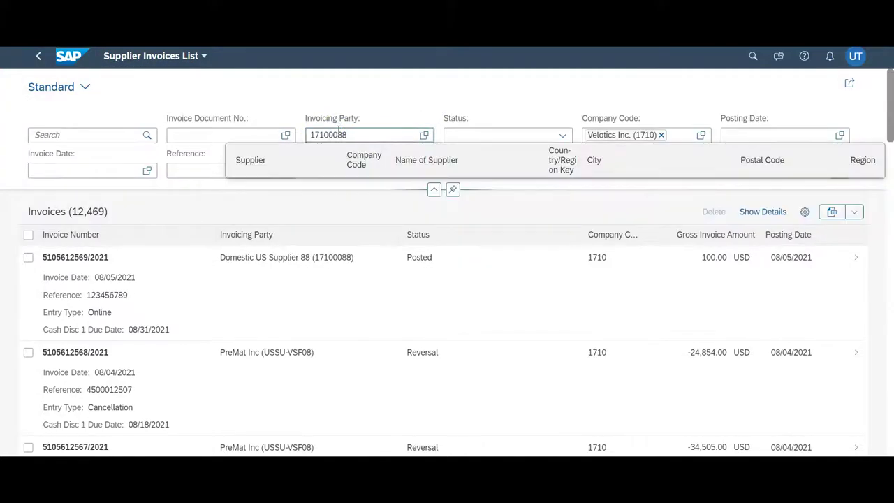
{"action": "left_click", "coordinate": [304, 204]}
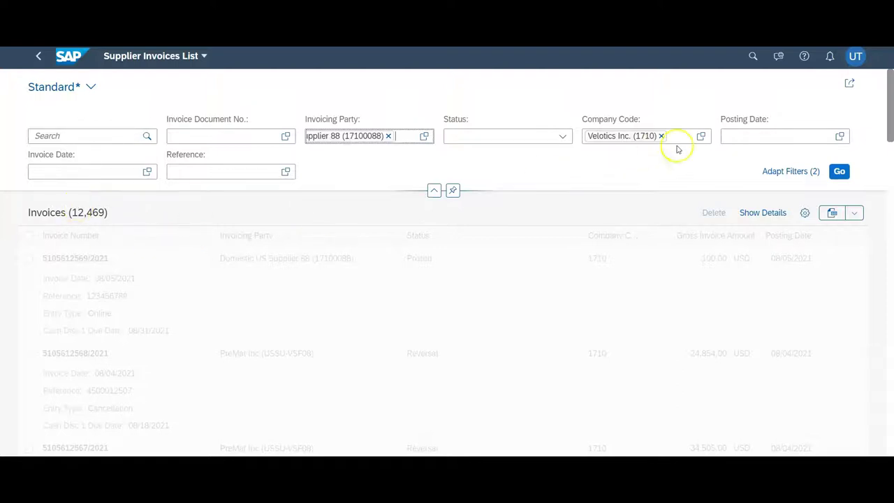
{"action": "left_click", "coordinate": [839, 171]}
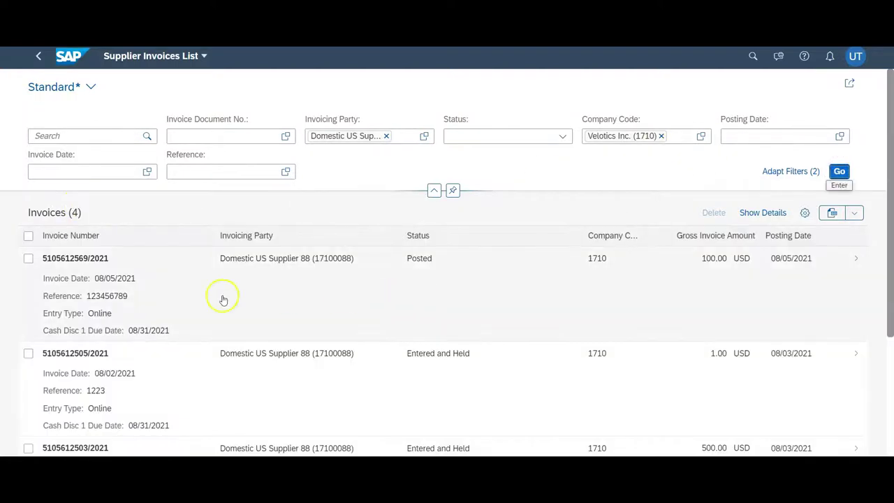
{"action": "scroll", "coordinate": [104, 272], "scroll_direction": "down", "scroll_amount": 3}
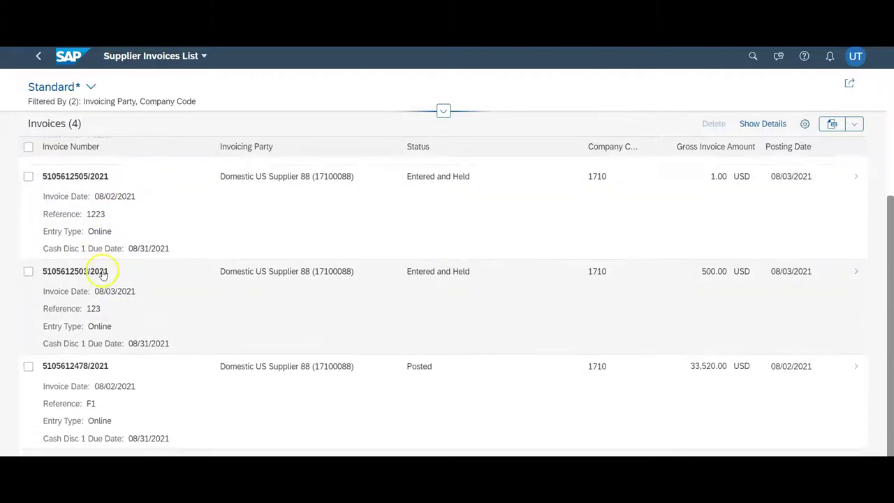
{"action": "scroll", "coordinate": [124, 340], "scroll_direction": "up", "scroll_amount": 3}
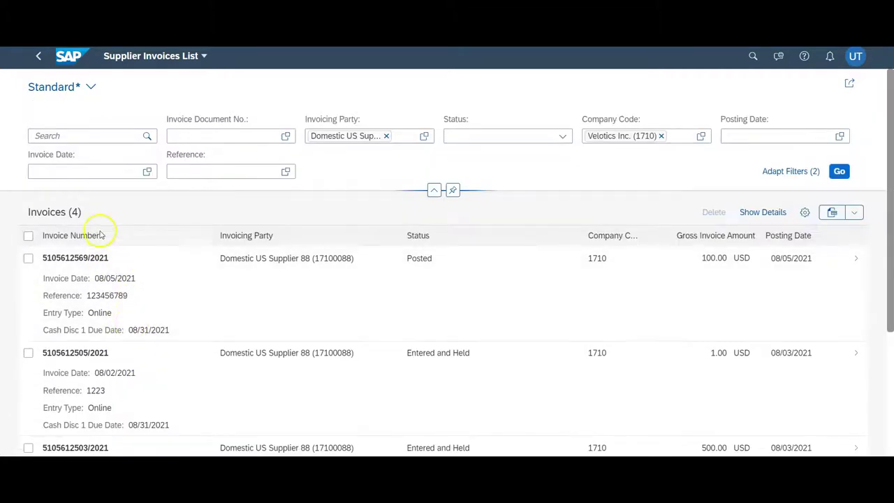
Save the current filters as a new view named with the supplier number and set to Apply Automatically.
{"action": "left_click", "coordinate": [90, 87]}
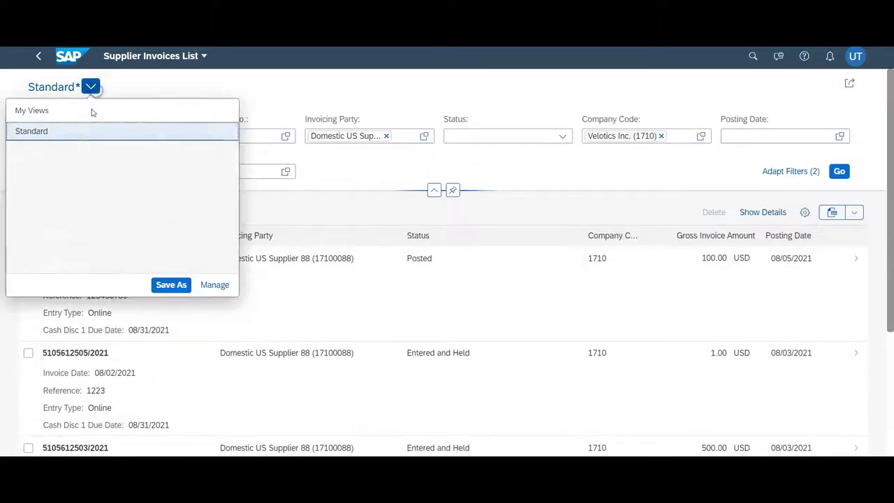
{"action": "left_click", "coordinate": [171, 284]}
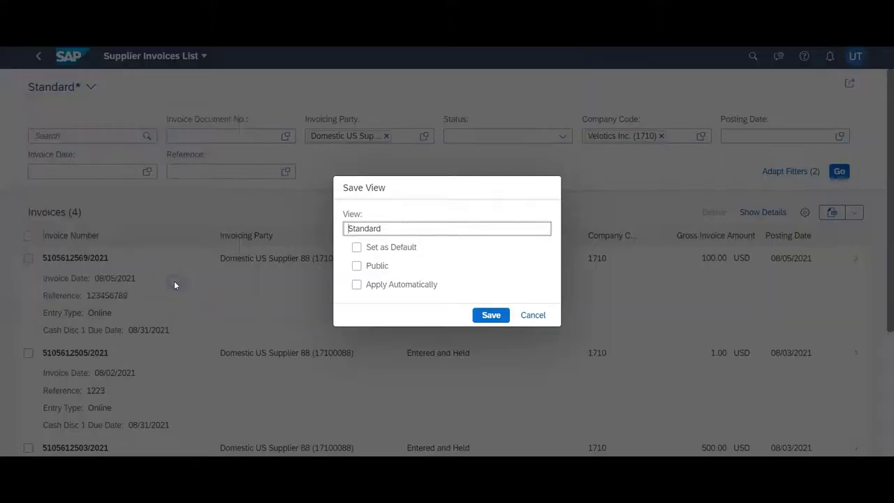
{"action": "left_click_drag", "start_coordinate": [405, 230], "coordinate": [218, 273]}
{"action": "left_click", "coordinate": [357, 285]}
{"action": "left_click", "coordinate": [491, 316]}
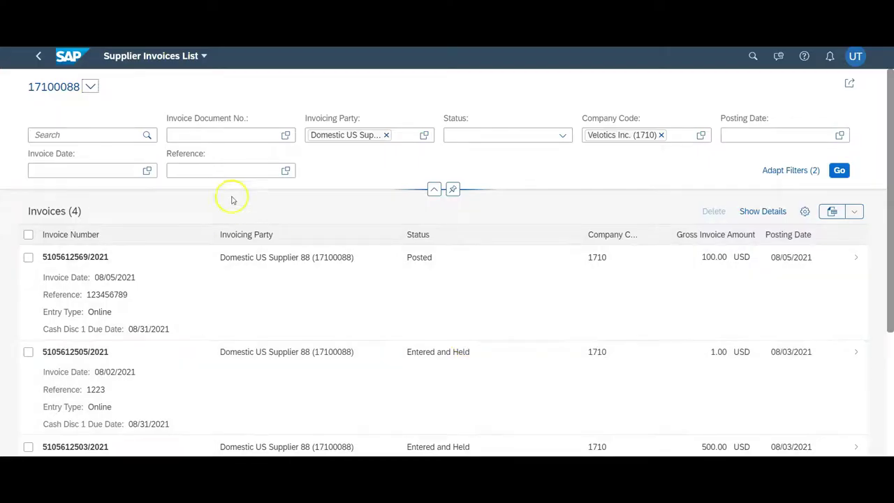
Switch back to the Standard view and look through the unfiltered invoices.
{"action": "left_click", "coordinate": [90, 86]}
{"action": "left_click", "coordinate": [80, 131]}
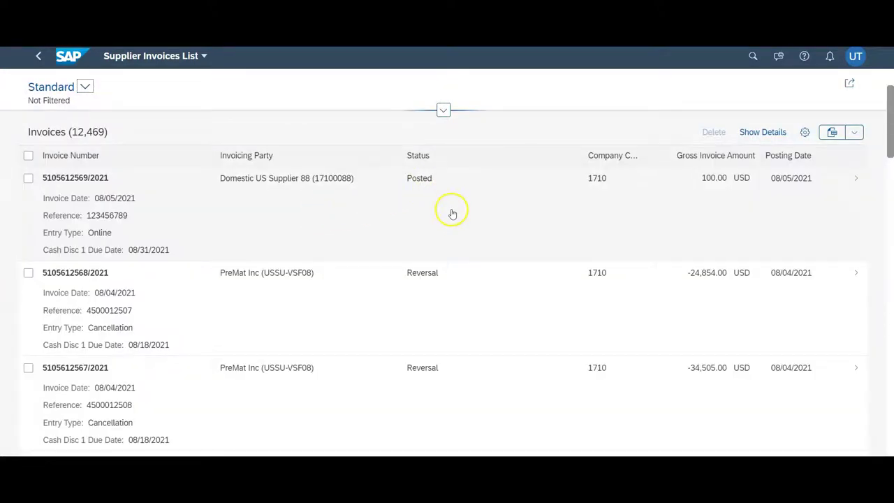
{"action": "scroll", "coordinate": [433, 226], "scroll_direction": "down", "scroll_amount": 5}
{"action": "scroll", "coordinate": [424, 225], "scroll_direction": "up", "scroll_amount": 5}
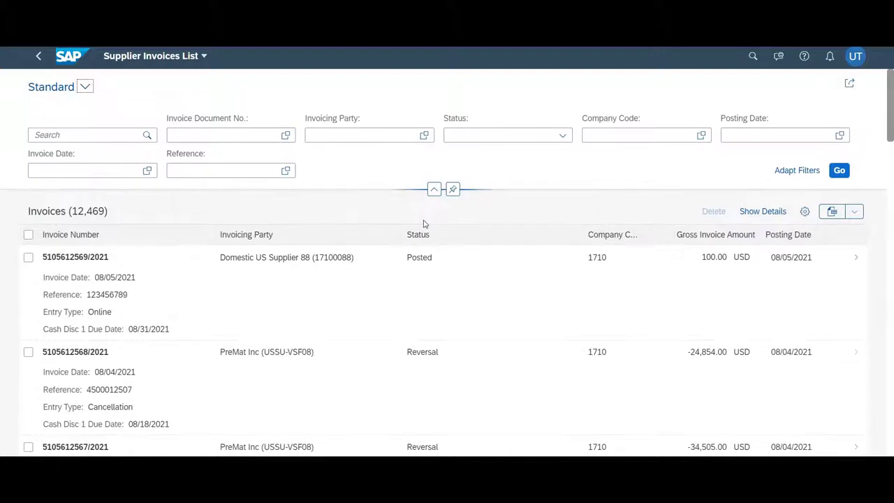
Filter the invoices by the status Posted.
{"action": "left_click", "coordinate": [562, 135]}
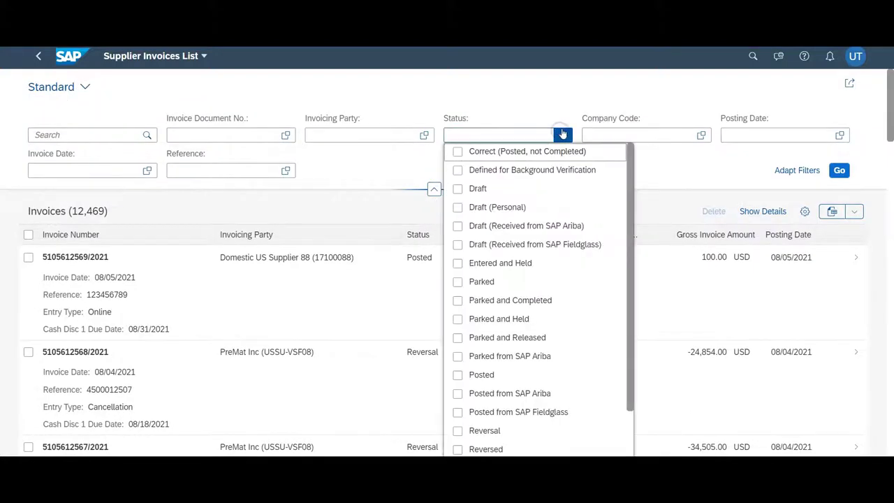
{"action": "left_click", "coordinate": [458, 376]}
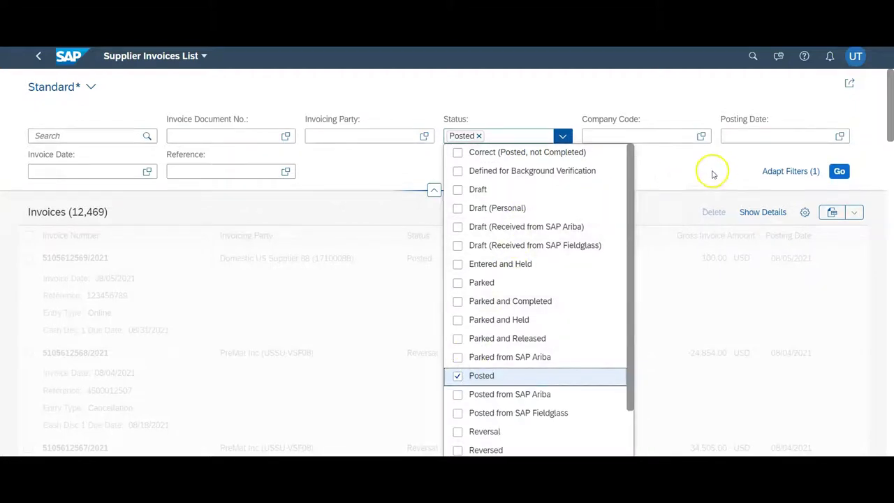
{"action": "left_click", "coordinate": [713, 175]}
{"action": "left_click", "coordinate": [839, 171]}
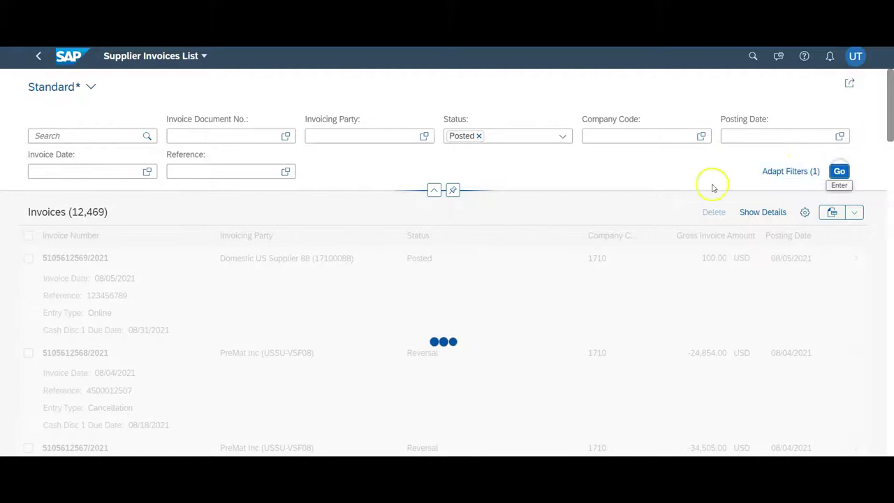
Replace the Posted status filter with Draft and apply it to the invoices list.
{"action": "left_click", "coordinate": [563, 136]}
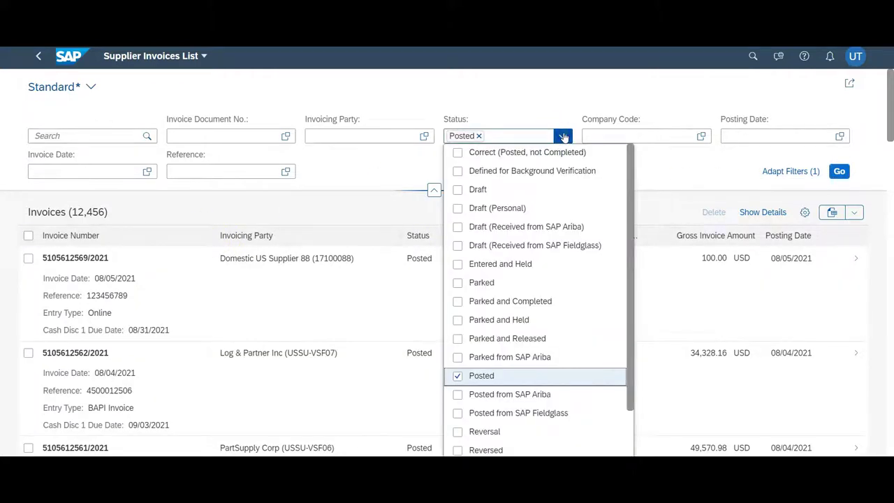
{"action": "left_click", "coordinate": [458, 375]}
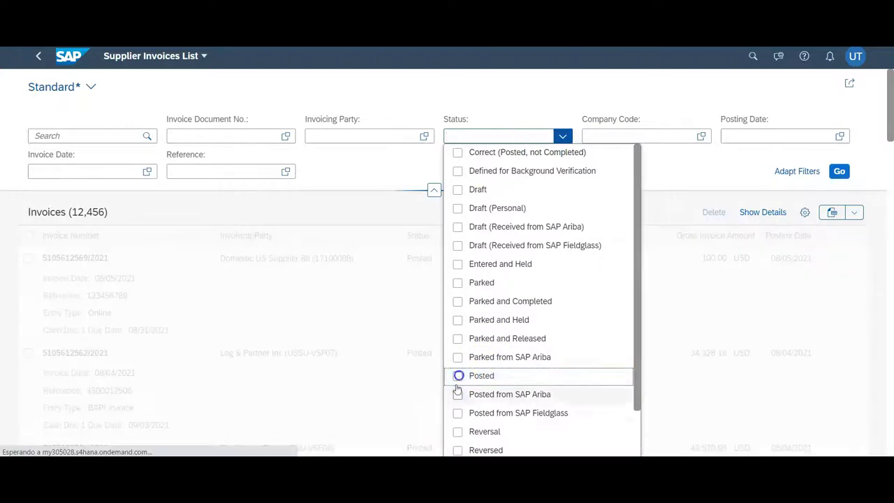
{"action": "left_click", "coordinate": [459, 190]}
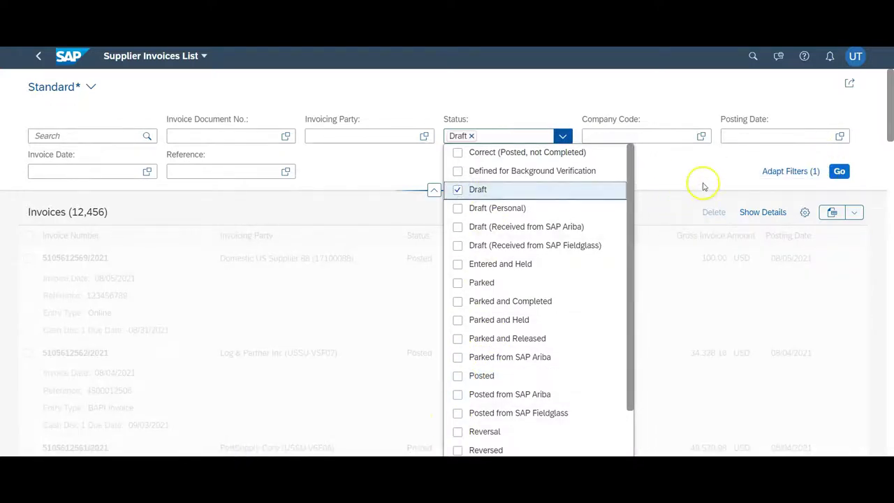
{"action": "left_click", "coordinate": [704, 187]}
{"action": "left_click", "coordinate": [839, 171]}
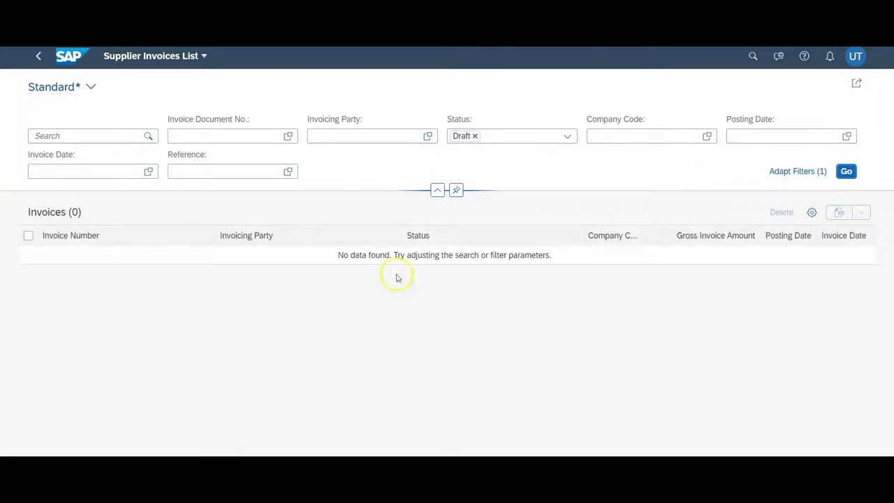
Clear the Draft status filter, filter the invoices by the status Reversal, and review the matching invoices.
{"action": "left_click", "coordinate": [475, 136]}
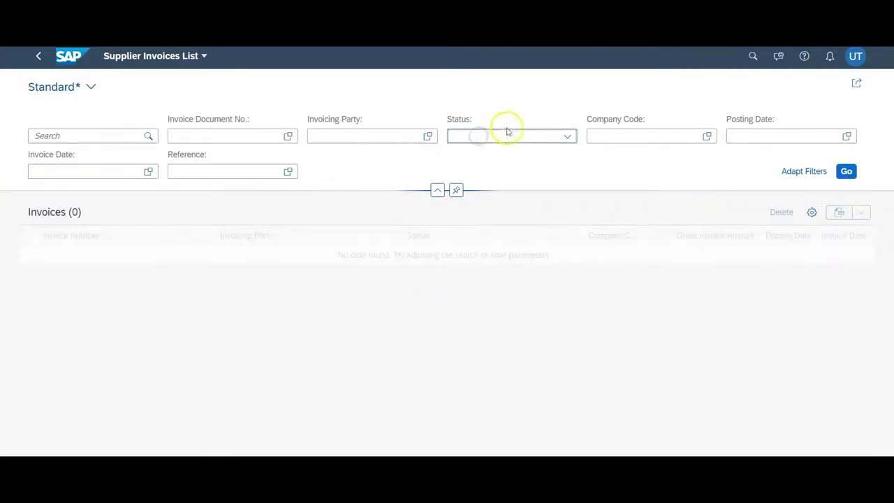
{"action": "left_click", "coordinate": [569, 135]}
{"action": "scroll", "coordinate": [589, 229], "scroll_direction": "down", "scroll_amount": 2}
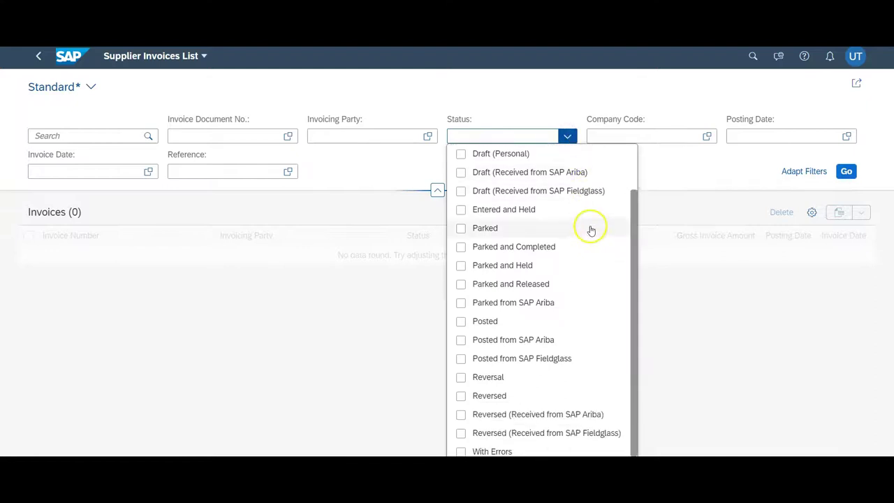
{"action": "scroll", "coordinate": [567, 235], "scroll_direction": "up", "scroll_amount": 2}
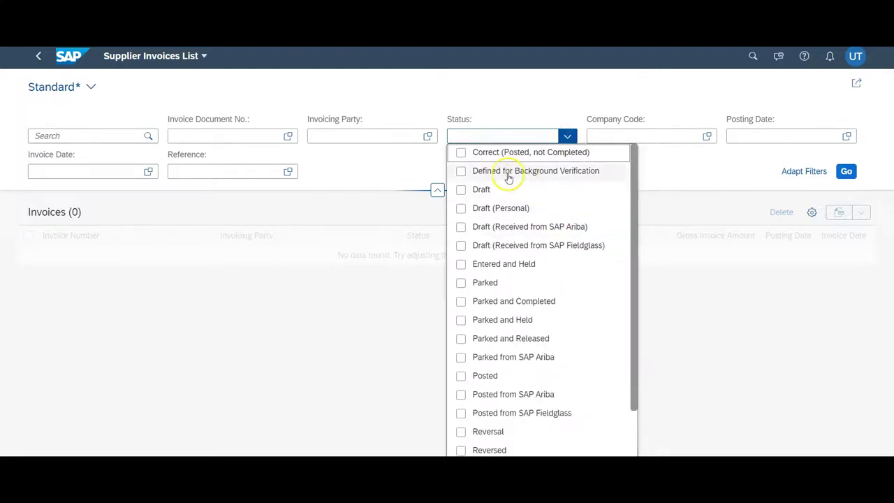
{"action": "left_click", "coordinate": [461, 431]}
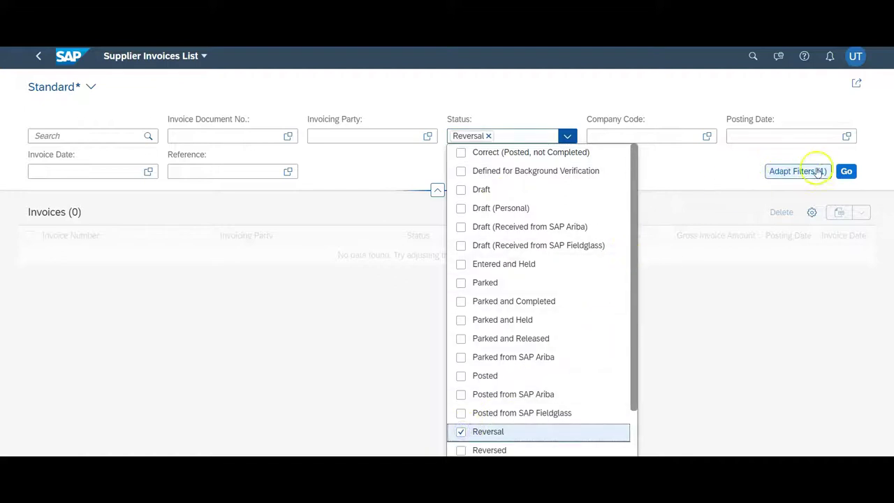
{"action": "left_click", "coordinate": [846, 171]}
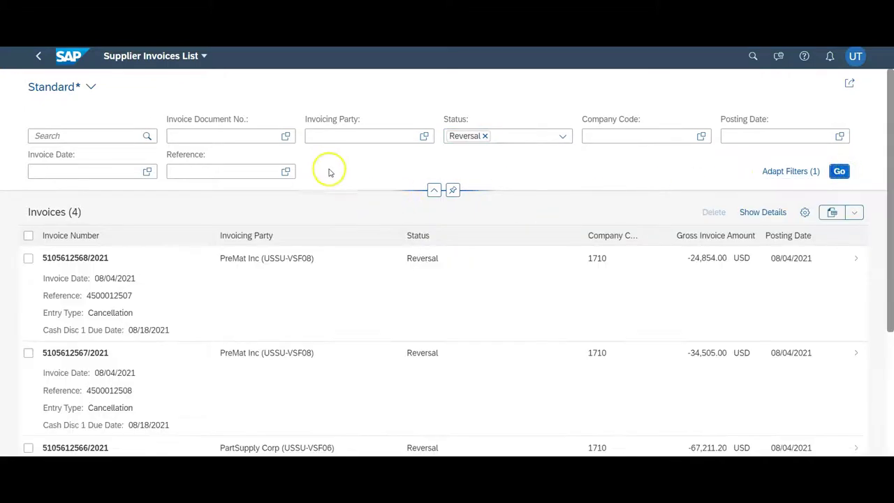
{"action": "scroll", "coordinate": [140, 259], "scroll_direction": "down", "scroll_amount": 3}
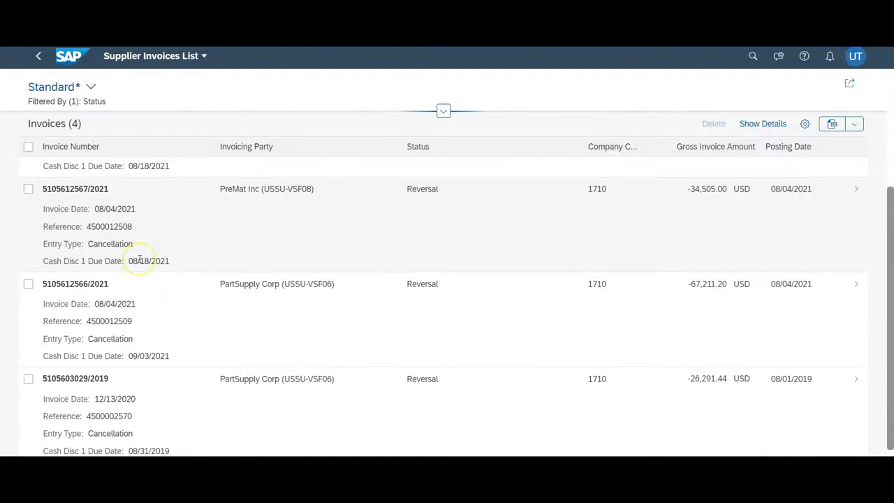
{"action": "scroll", "coordinate": [140, 260], "scroll_direction": "up", "scroll_amount": 3}
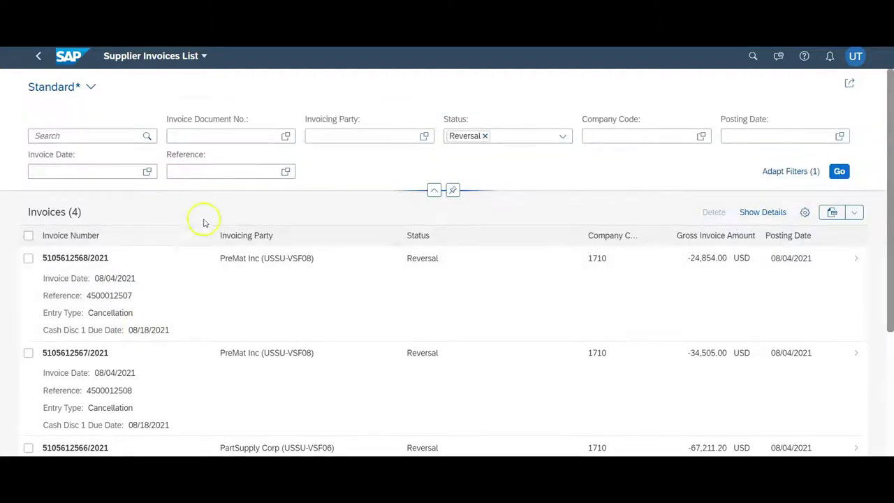
Save the filtered invoices list as a new view named Reversal.
{"action": "left_click", "coordinate": [90, 87]}
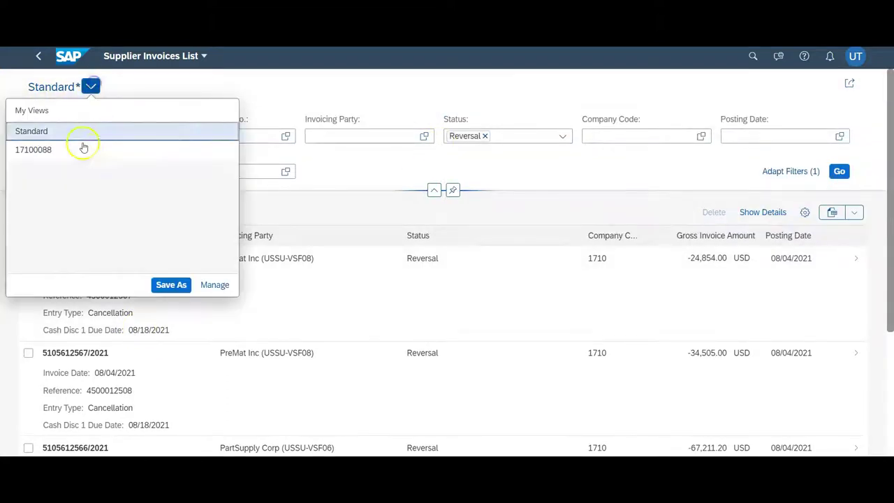
{"action": "left_click", "coordinate": [166, 285]}
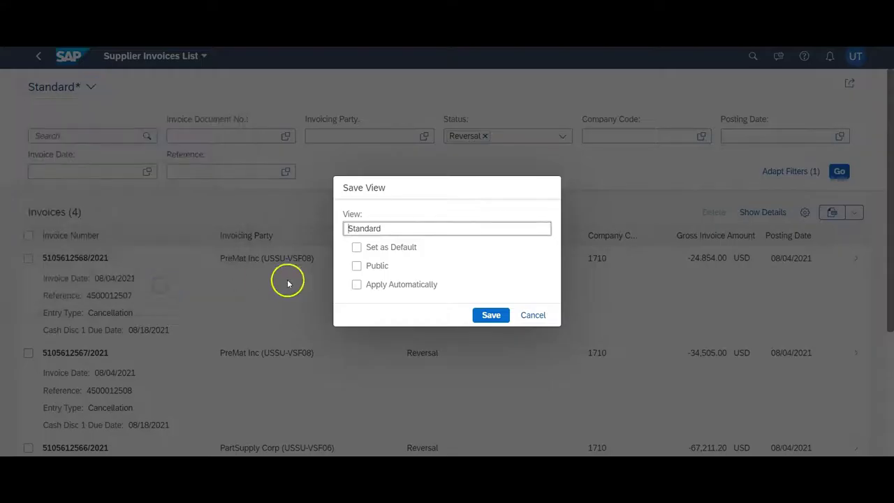
{"action": "left_click", "coordinate": [363, 229]}
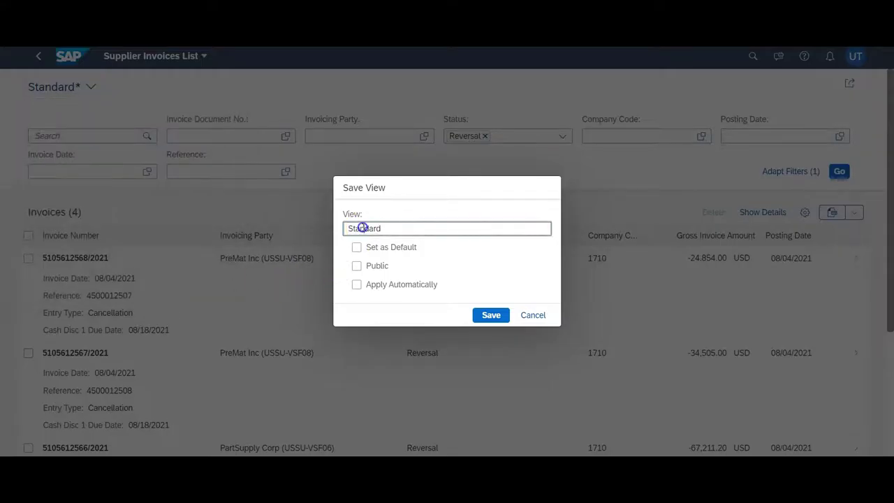
{"action": "type", "text": "Reversal"}
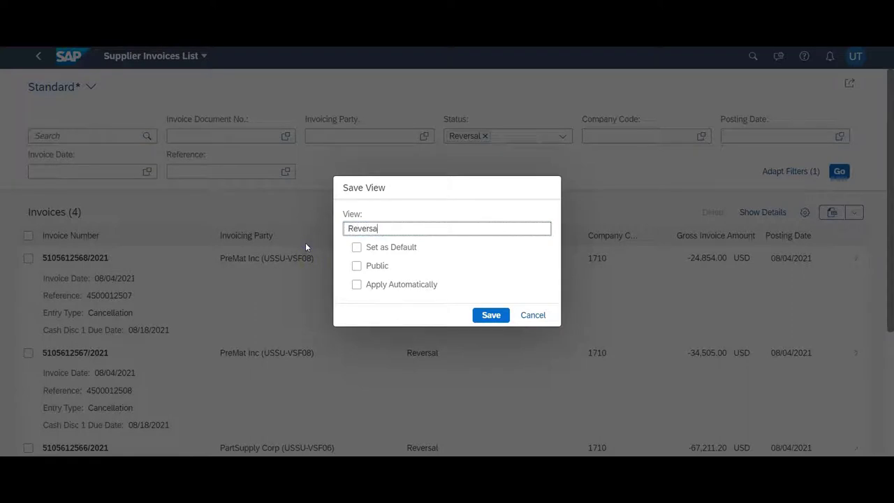
{"action": "left_click", "coordinate": [471, 313]}
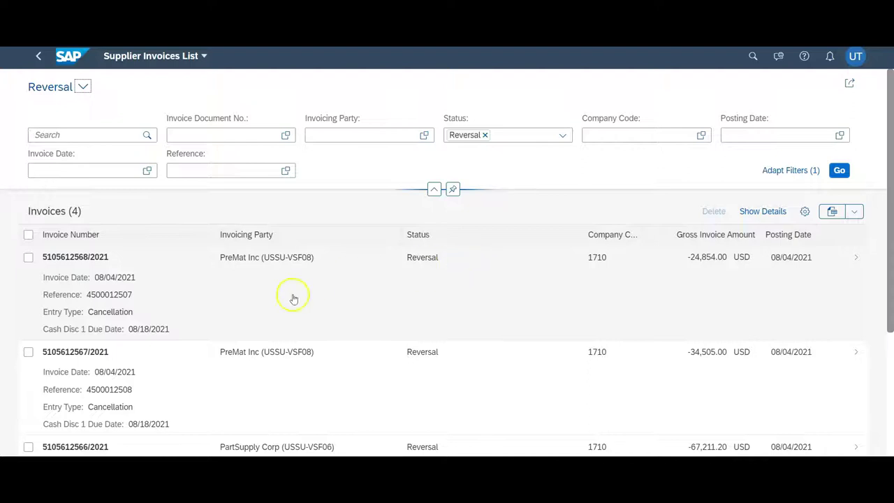
Save the Reversal view as a tile in the My Home group with the subtitle Reversal.
{"action": "left_click", "coordinate": [849, 84]}
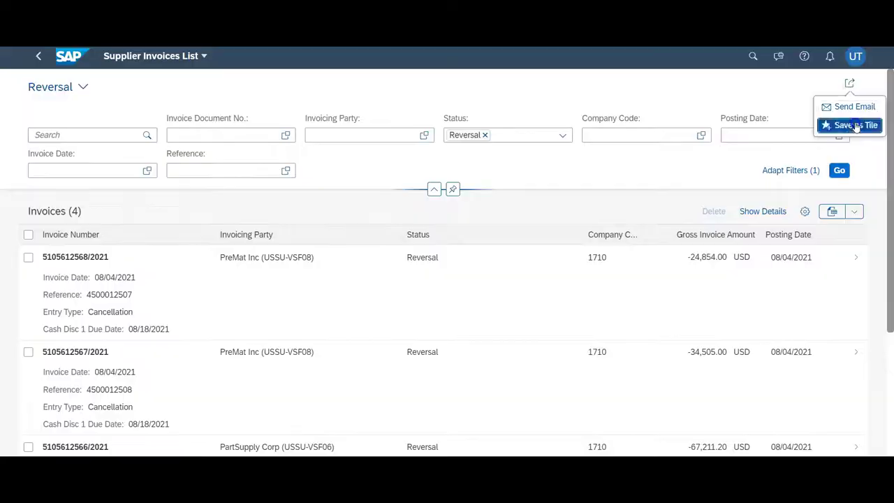
{"action": "left_click", "coordinate": [857, 127]}
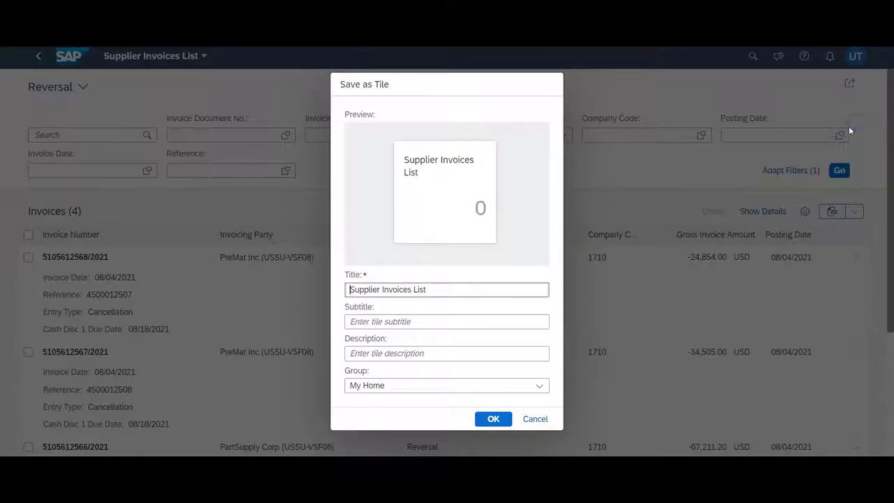
{"action": "left_click", "coordinate": [416, 320]}
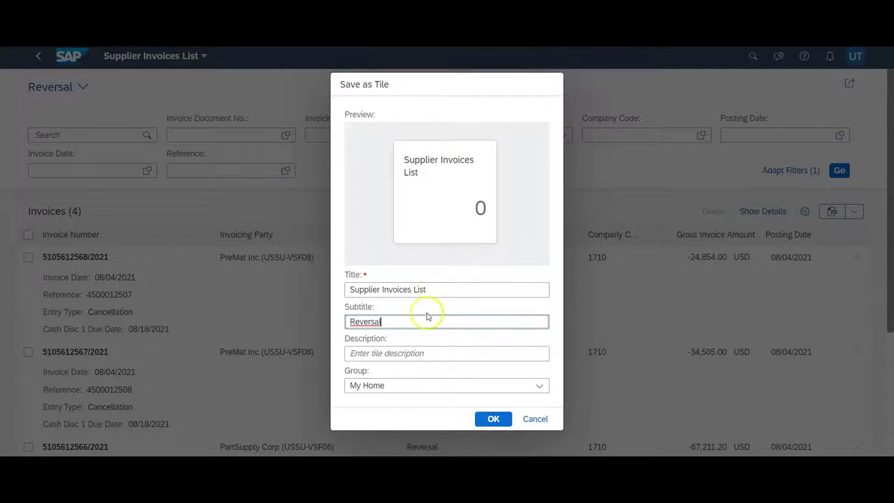
{"action": "left_click", "coordinate": [493, 419]}
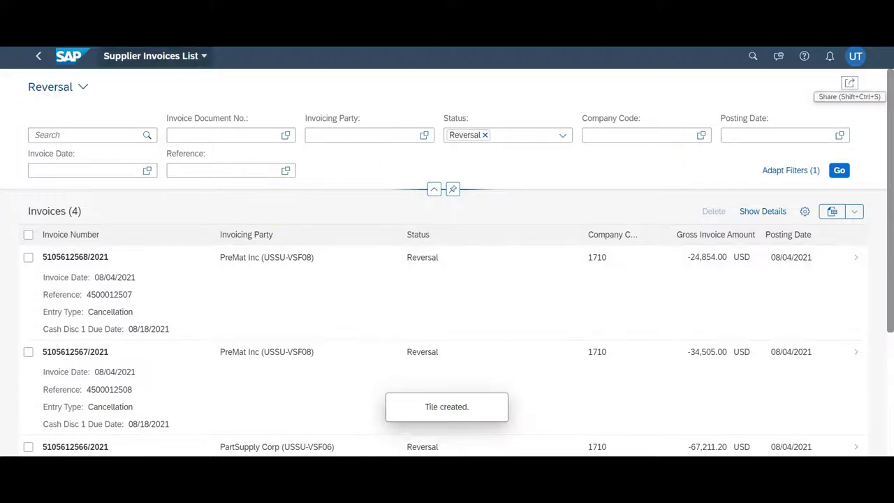
Switch to the saved view named after the supplier number and save it as a home tile with that number as subtitle.
{"action": "left_click", "coordinate": [83, 88]}
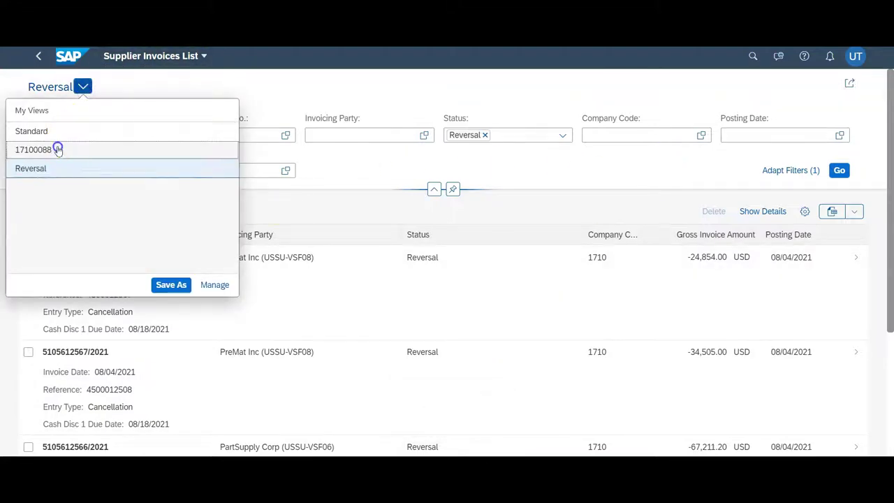
{"action": "left_click", "coordinate": [58, 149]}
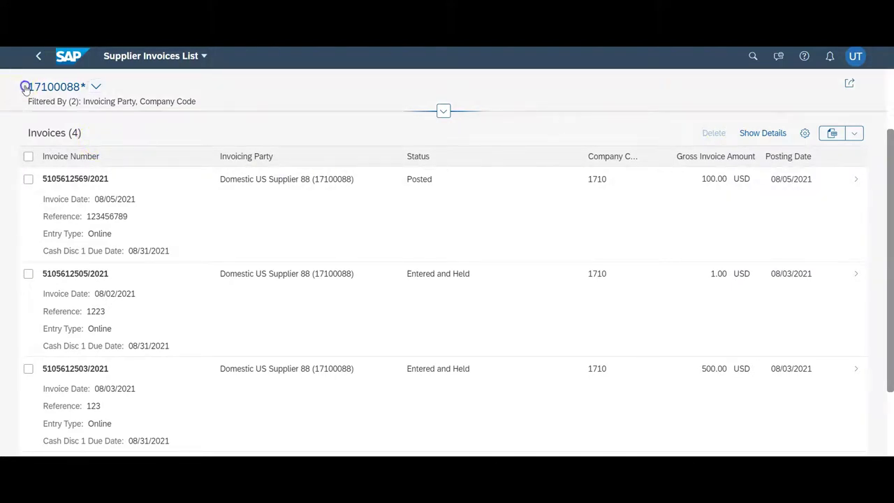
{"action": "left_click", "coordinate": [78, 87]}
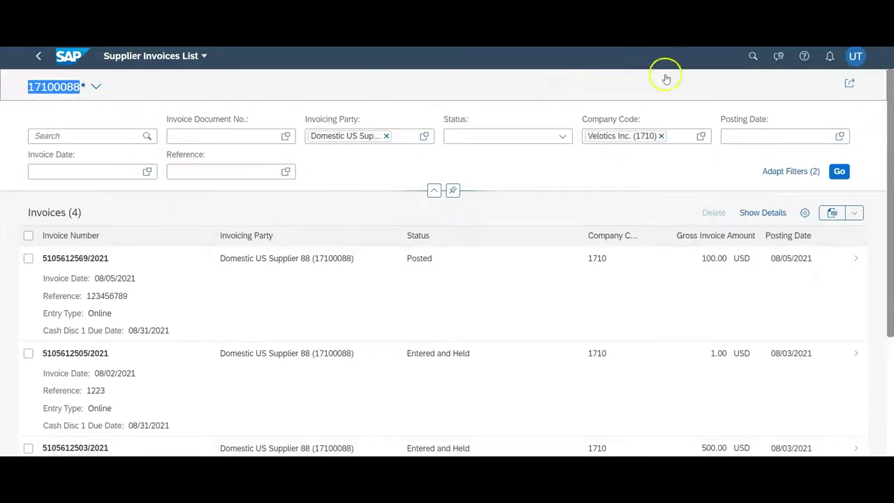
{"action": "left_click", "coordinate": [849, 83]}
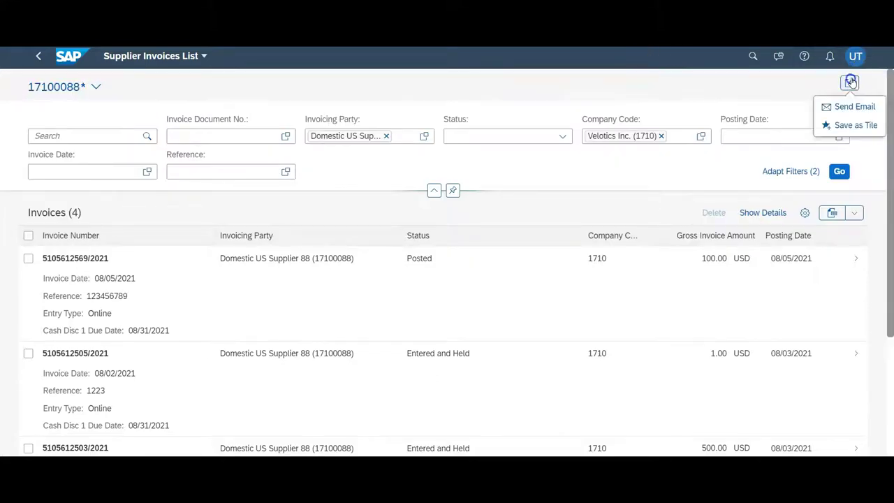
{"action": "left_click", "coordinate": [846, 125]}
{"action": "left_click", "coordinate": [413, 322]}
{"action": "type", "text": "17100088"}
{"action": "left_click", "coordinate": [502, 421]}
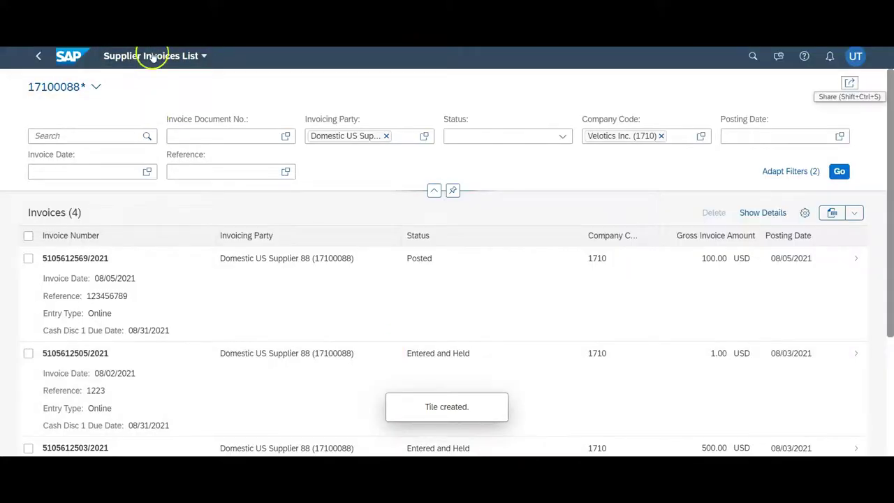
Return to the home page, open the new tile subtitled with the supplier number, and look through its invoices.
{"action": "left_click", "coordinate": [69, 56]}
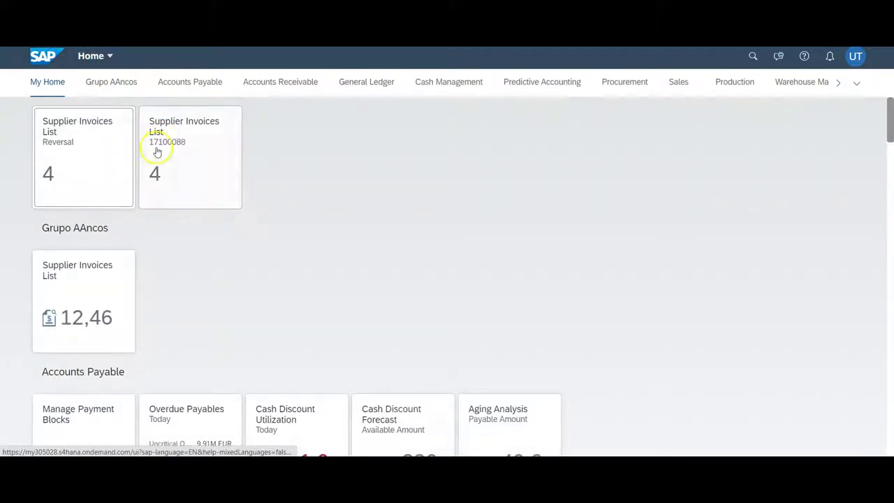
{"action": "left_click", "coordinate": [186, 144]}
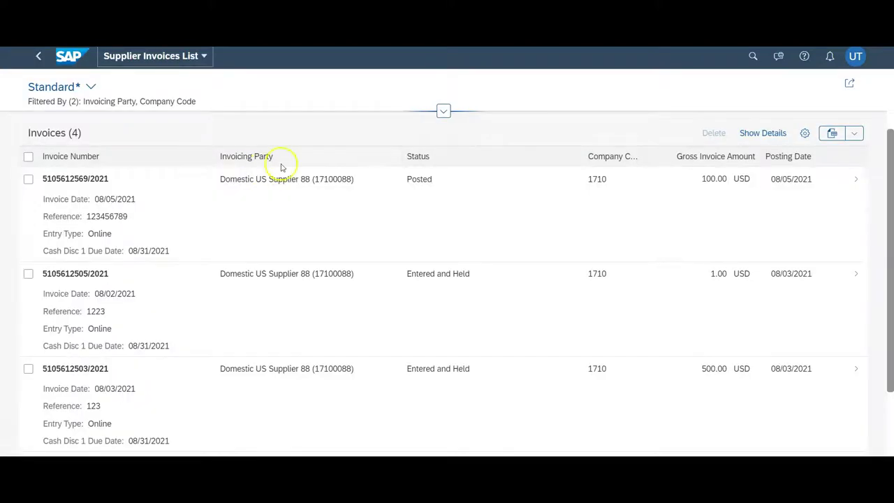
{"action": "scroll", "coordinate": [305, 415], "scroll_direction": "down", "scroll_amount": 2}
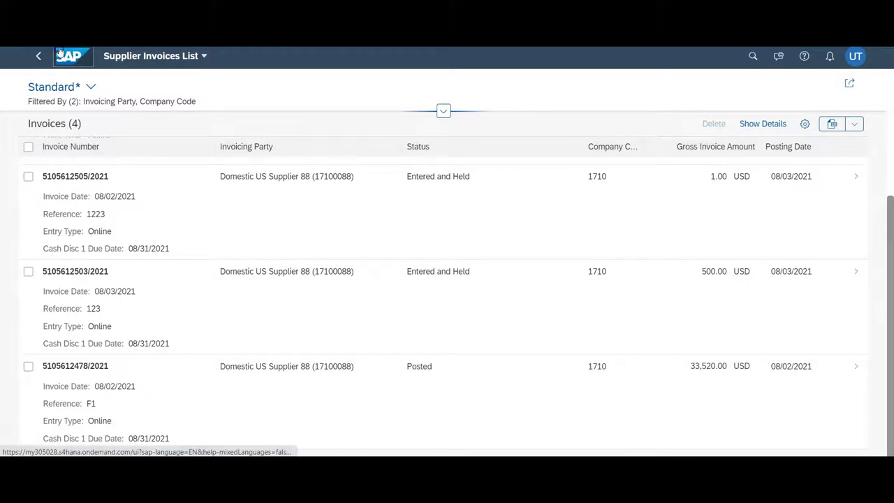
Go back to the home page, open the Reversal tile, and look through the reversal invoices.
{"action": "left_click", "coordinate": [57, 56]}
{"action": "left_click", "coordinate": [53, 146]}
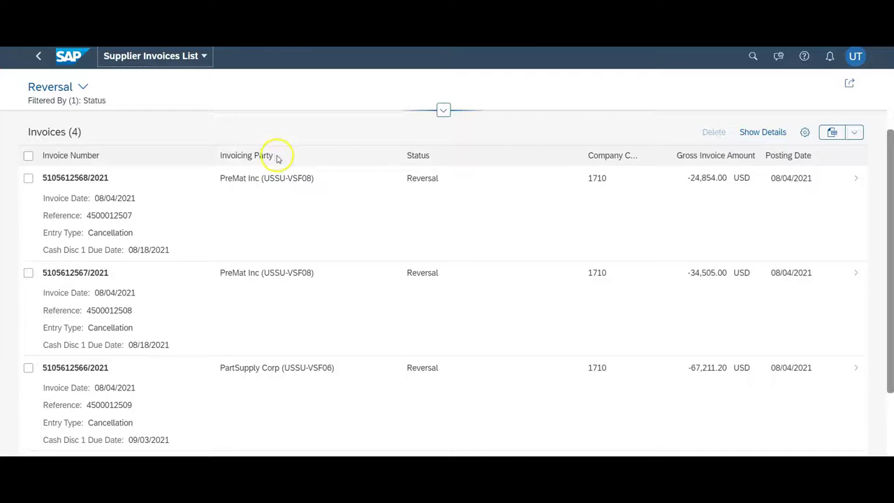
{"action": "scroll", "coordinate": [146, 182], "scroll_direction": "down", "scroll_amount": 2}
{"action": "scroll", "coordinate": [146, 182], "scroll_direction": "up", "scroll_amount": 3}
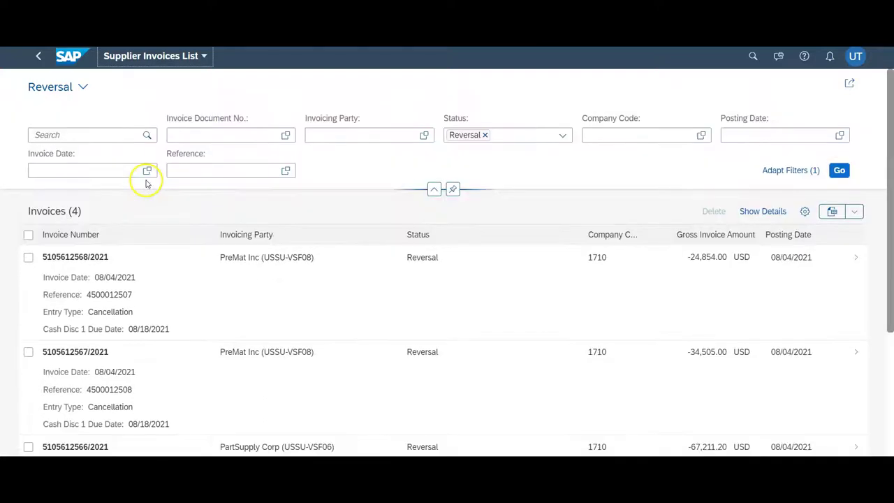
Switch to the supplier-number view, return to the Reversal view, and apply its status filter to the invoices list.
{"action": "left_click", "coordinate": [83, 87]}
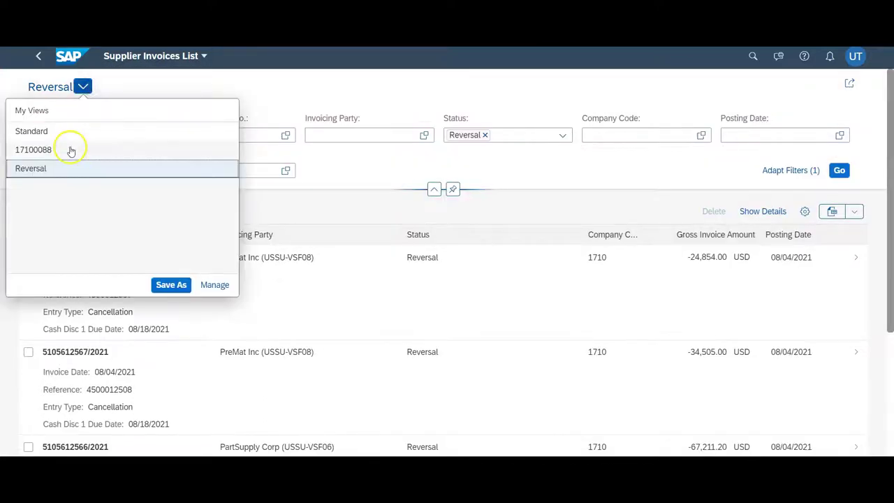
{"action": "left_click", "coordinate": [70, 149]}
{"action": "left_click", "coordinate": [96, 87]}
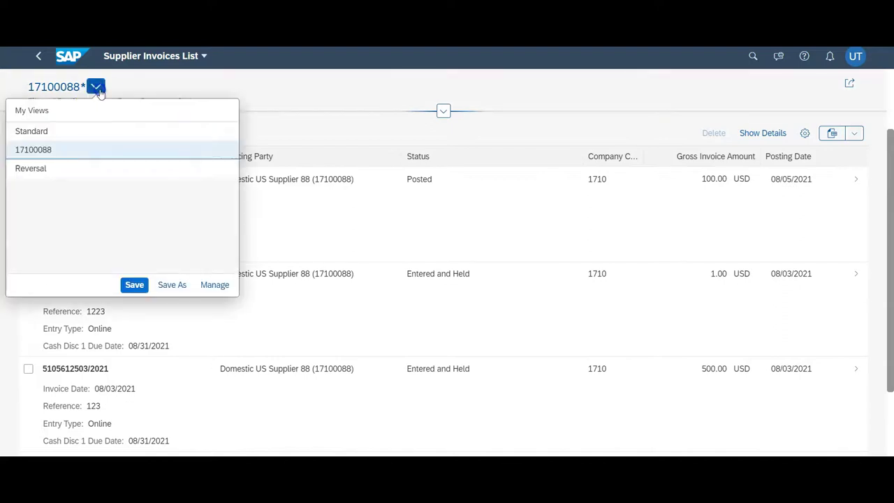
{"action": "left_click", "coordinate": [84, 169]}
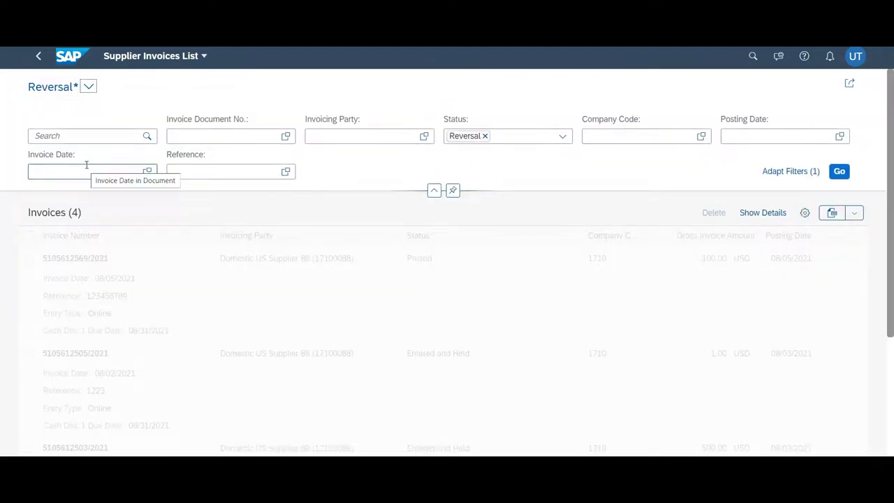
{"action": "left_click", "coordinate": [85, 161]}
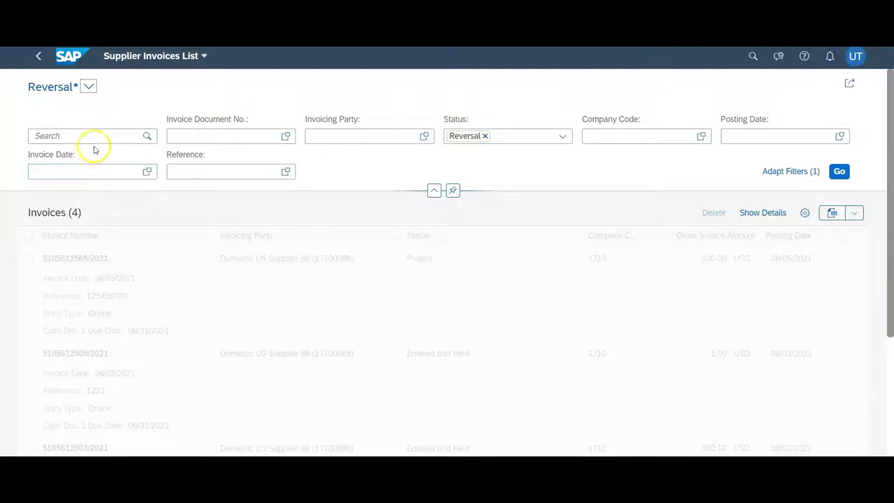
{"action": "left_click", "coordinate": [839, 171]}
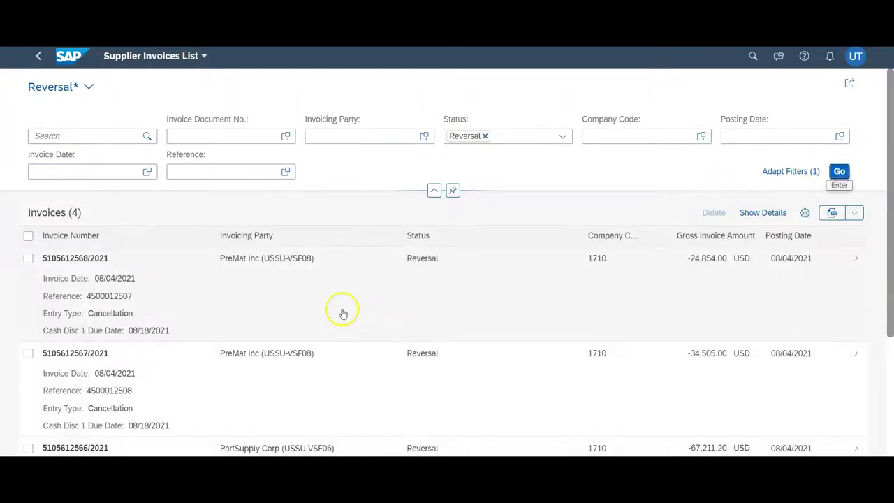
Show the unfiltered invoices in the Standard view, and return to the Reversal view with its filter applied.
{"action": "left_click", "coordinate": [88, 87]}
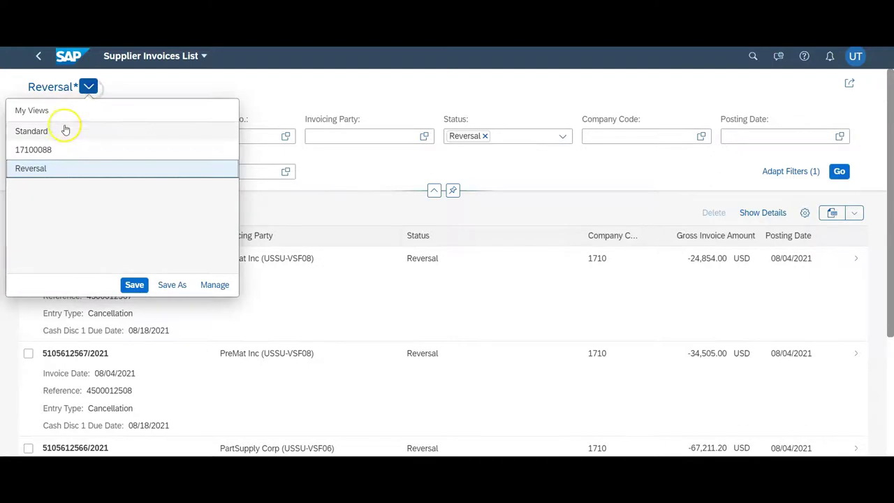
{"action": "left_click", "coordinate": [32, 131]}
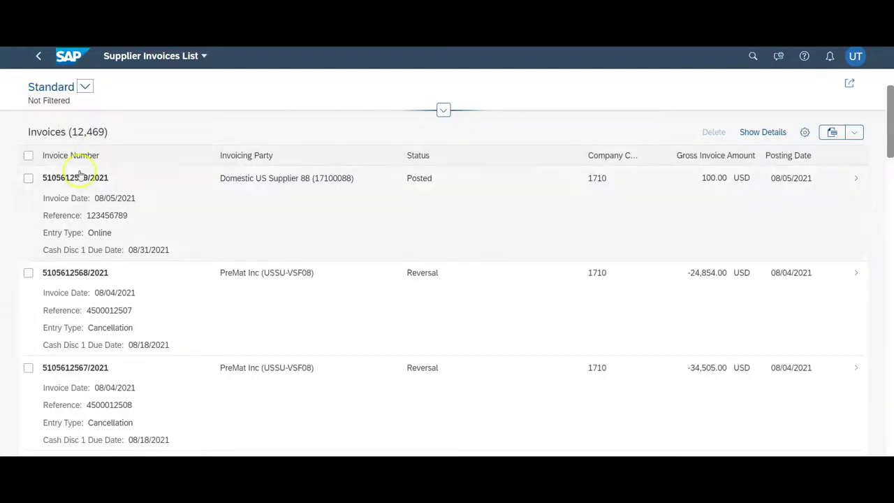
{"action": "left_click", "coordinate": [85, 88]}
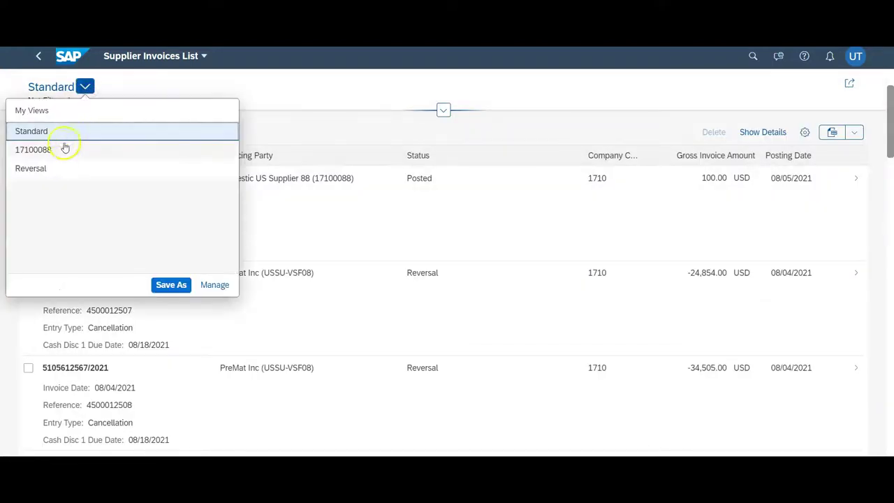
{"action": "left_click", "coordinate": [56, 169]}
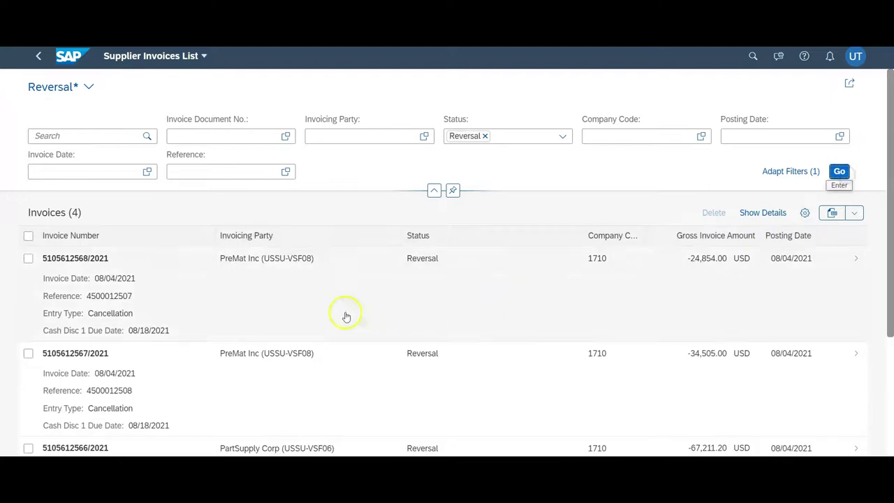
Select the Standard view again, and display the invoices of the supplier-number view.
{"action": "left_click", "coordinate": [89, 89]}
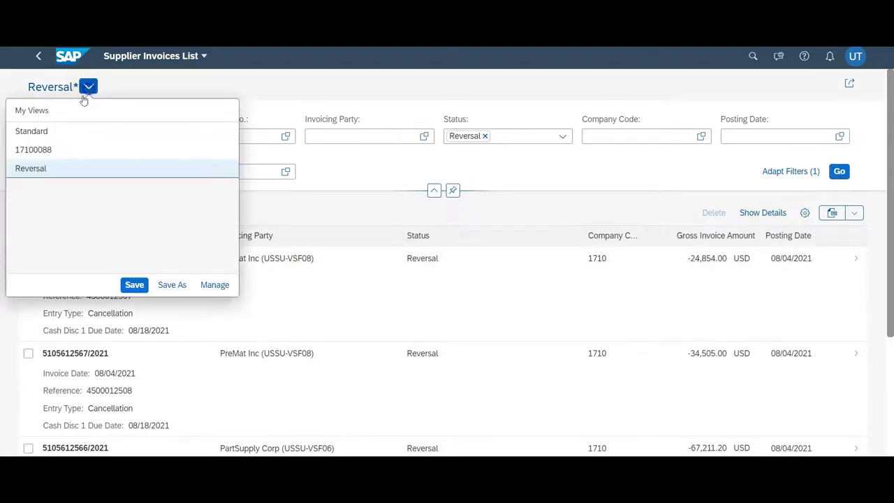
{"action": "left_click", "coordinate": [41, 130]}
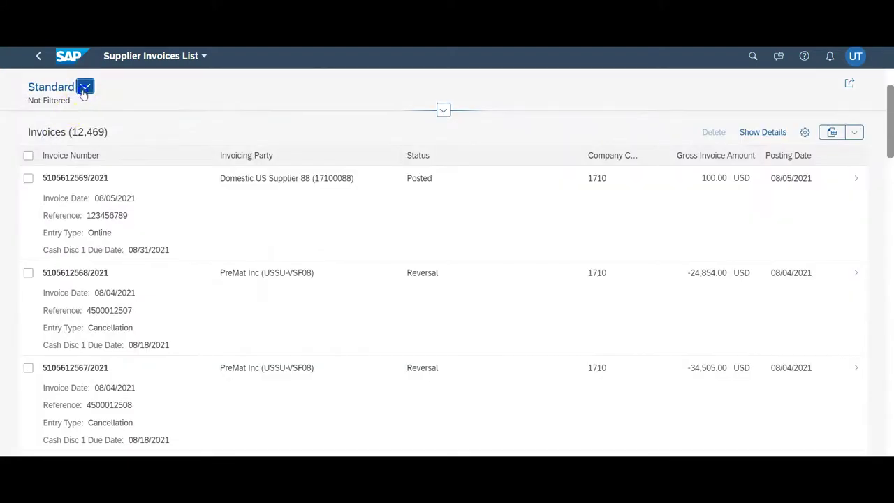
{"action": "left_click", "coordinate": [84, 89]}
{"action": "left_click", "coordinate": [54, 149]}
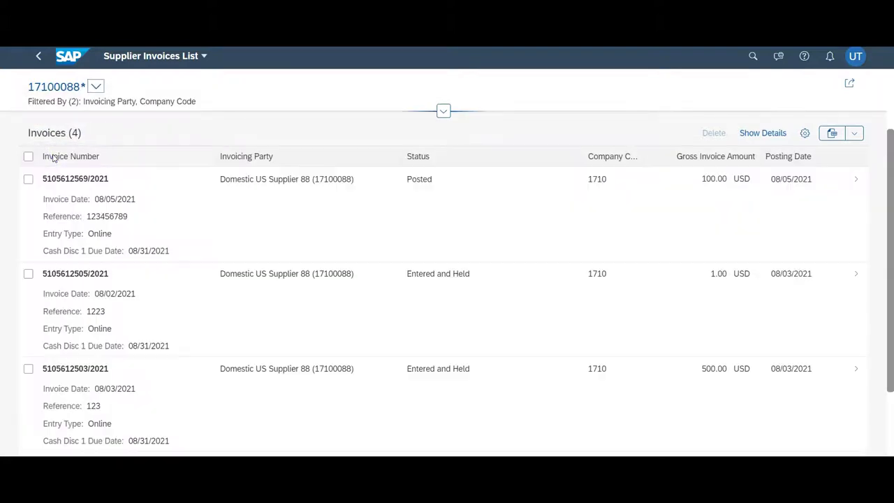
Reopen the supplier-number tile from the home page, highlight the invoicing party's number in the first invoice, and return home.
{"action": "left_click", "coordinate": [39, 56]}
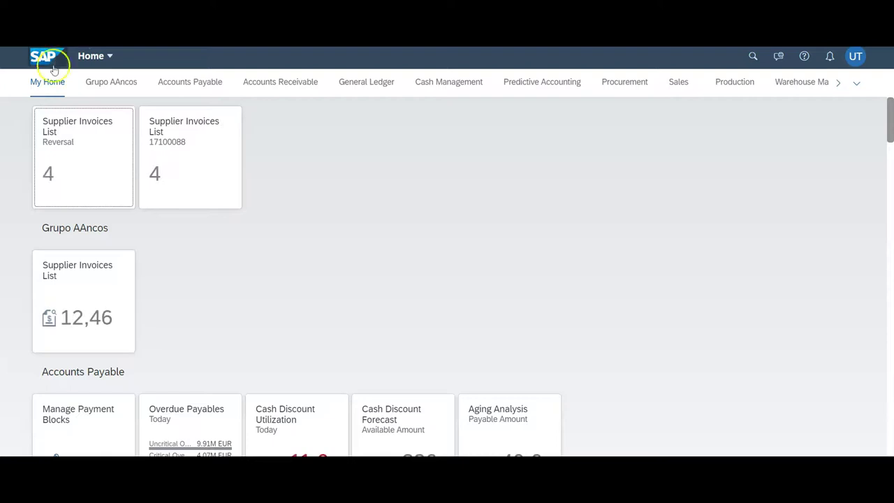
{"action": "left_click", "coordinate": [185, 143]}
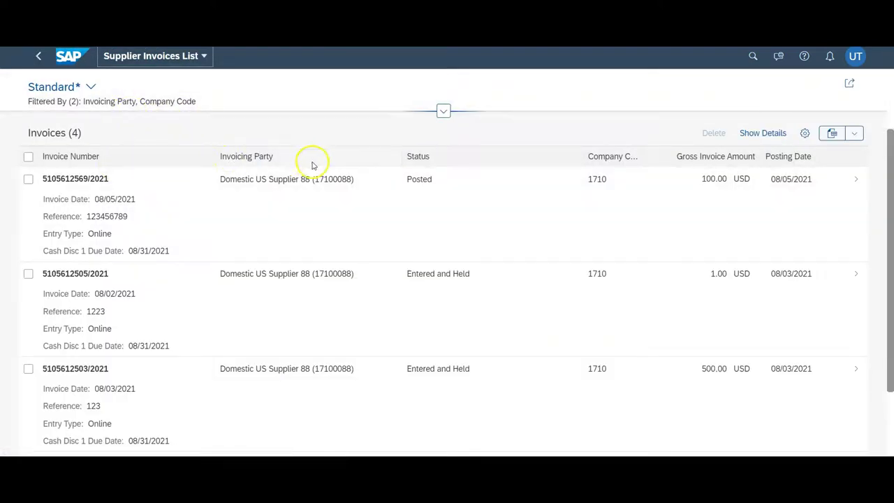
{"action": "left_click_drag", "start_coordinate": [315, 180], "coordinate": [328, 185]}
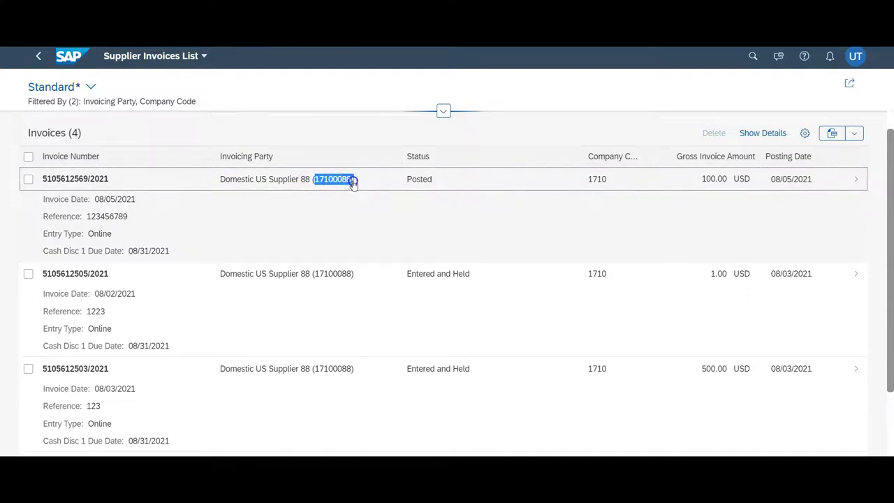
{"action": "left_click", "coordinate": [70, 57]}
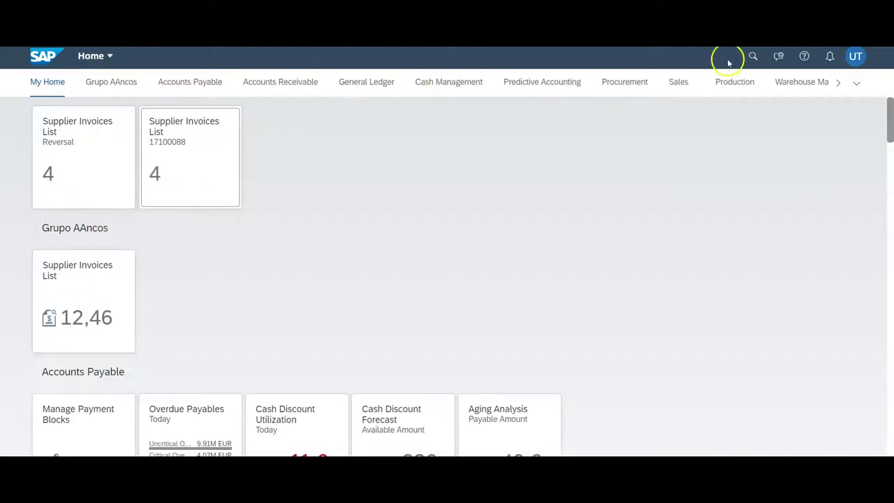
Search all categories for the supplier number shown on the second home page tile, and narrow the results to Supplier Invoices.
{"action": "left_click", "coordinate": [752, 56]}
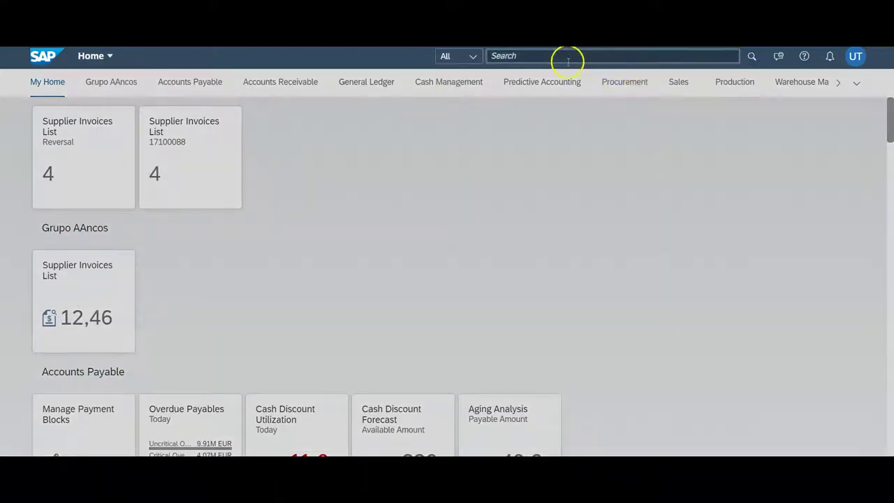
{"action": "key", "text": "Return"}
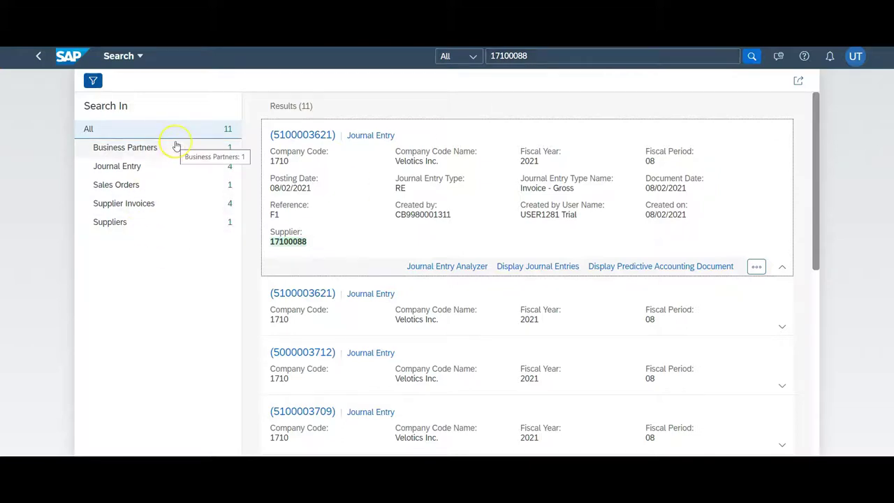
{"action": "left_click", "coordinate": [174, 166]}
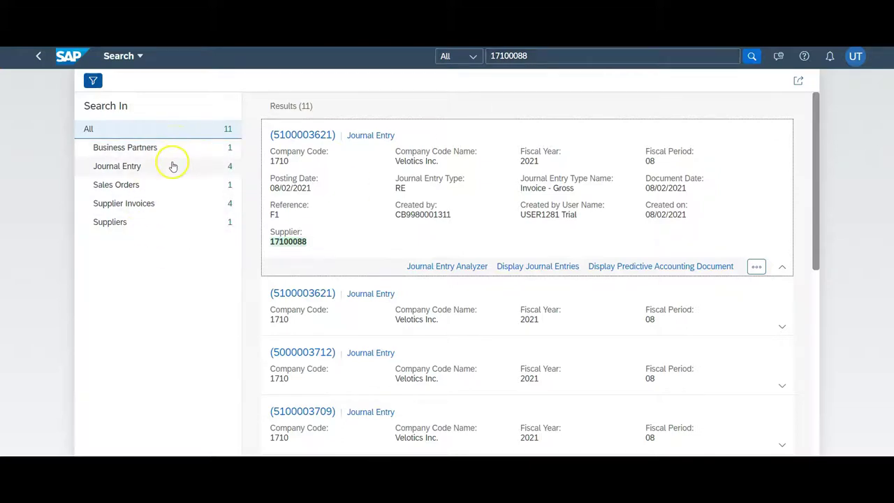
{"action": "left_click", "coordinate": [181, 201]}
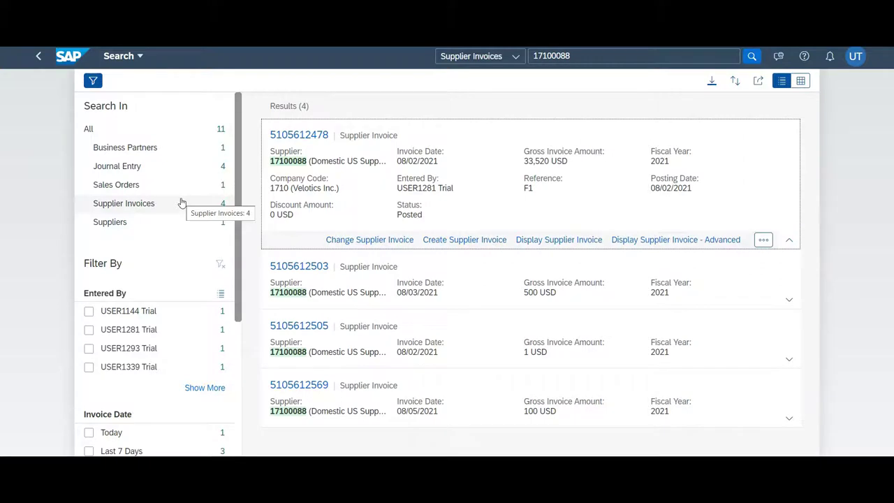
{"action": "left_click", "coordinate": [332, 183]}
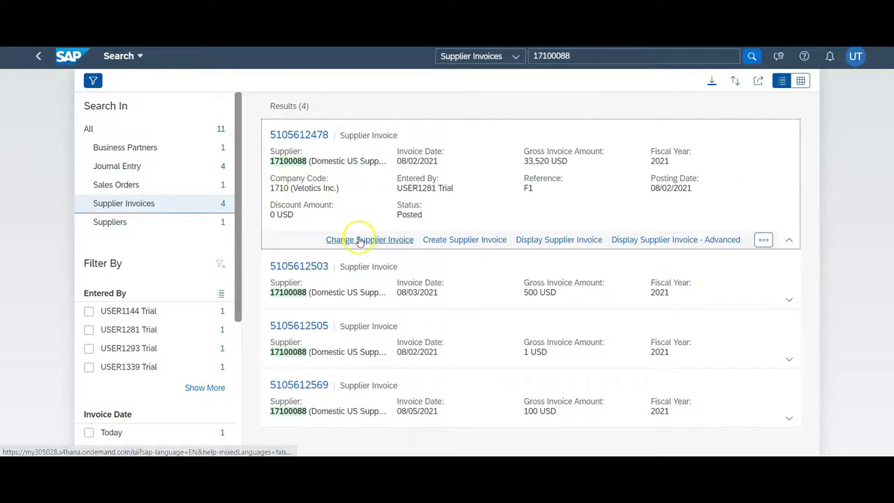
Browse the search results for Sales Orders, Business Partners and Journal Entry, and highlight the customer reference in the matching sales order.
{"action": "left_click", "coordinate": [162, 185]}
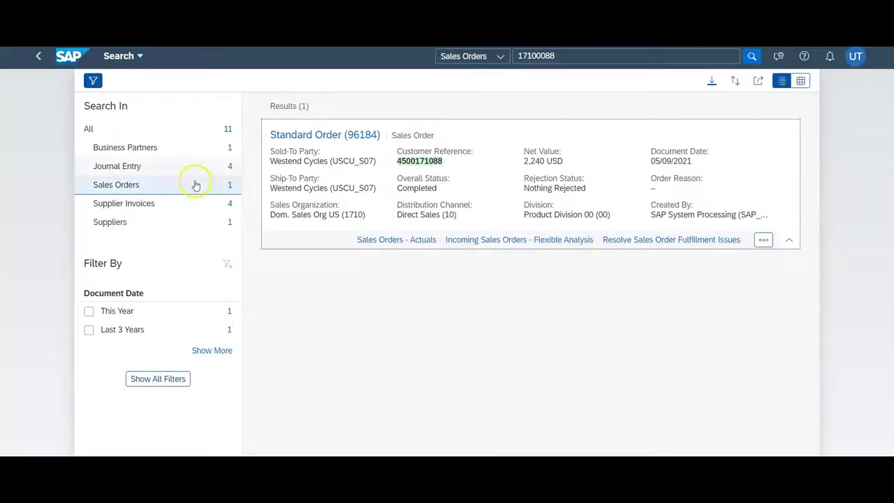
{"action": "left_click", "coordinate": [363, 143]}
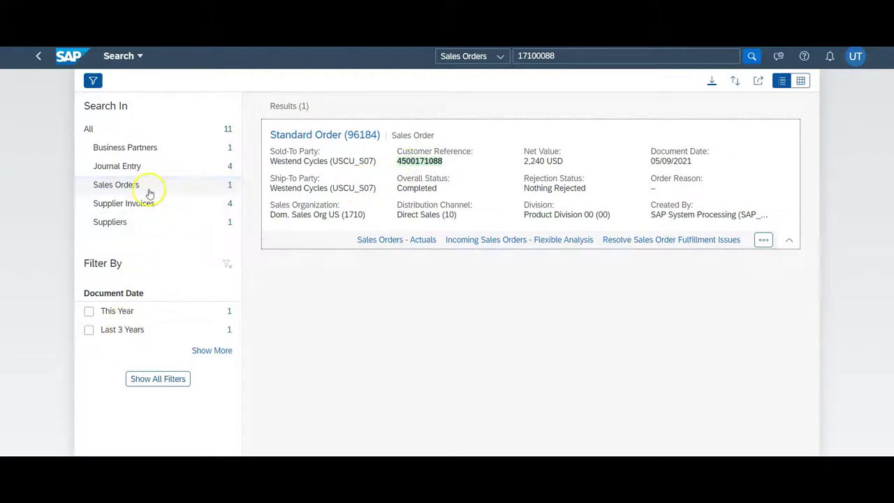
{"action": "left_click", "coordinate": [126, 148]}
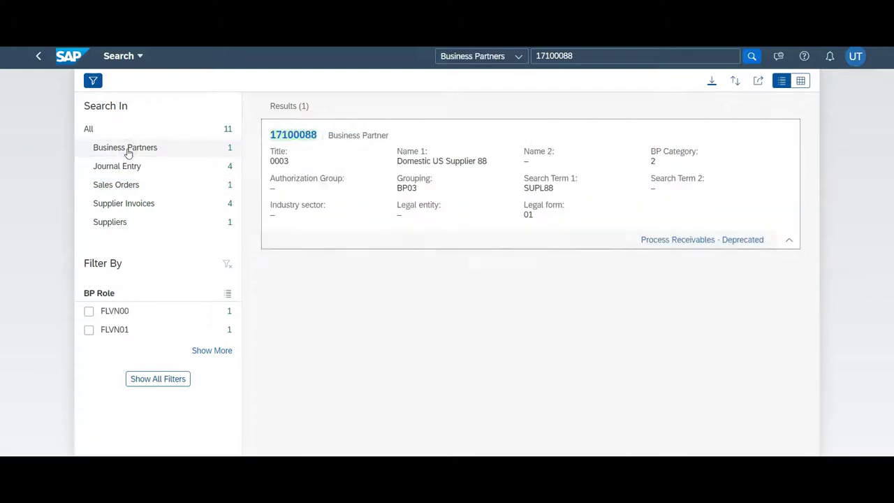
{"action": "left_click", "coordinate": [125, 166]}
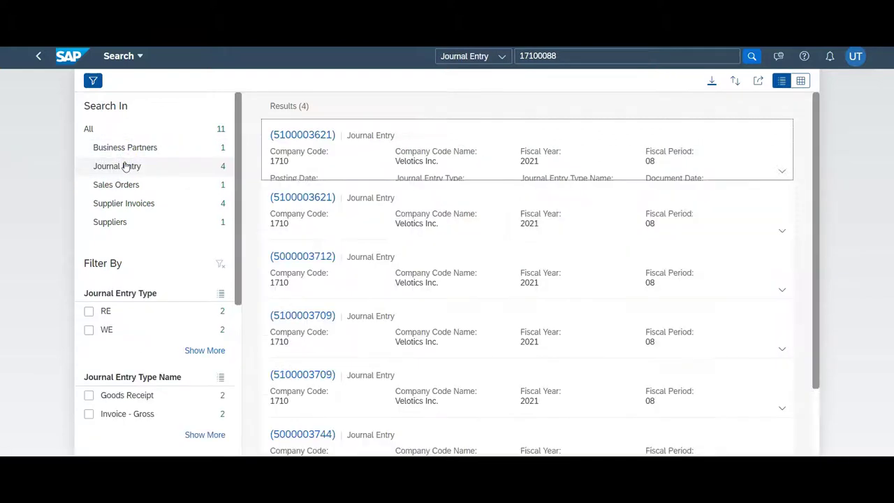
{"action": "left_click", "coordinate": [117, 183]}
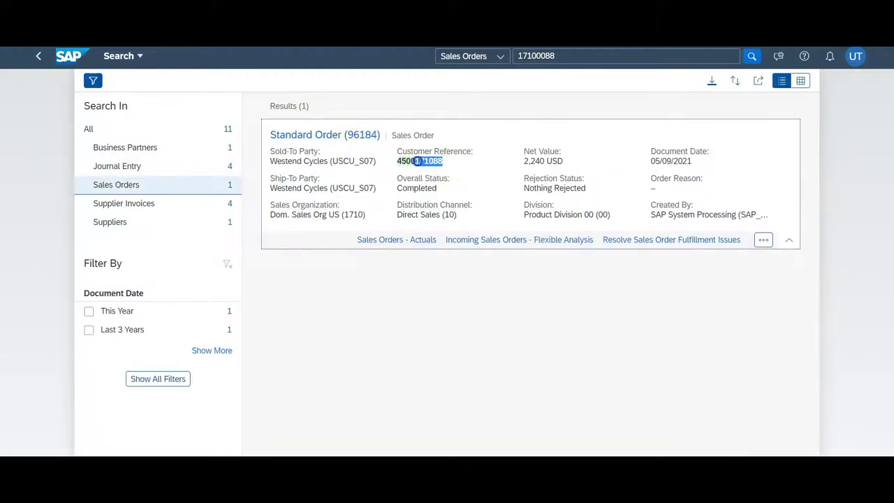
Show the Suppliers results, and look through all their available filters without selecting any.
{"action": "left_click", "coordinate": [164, 202]}
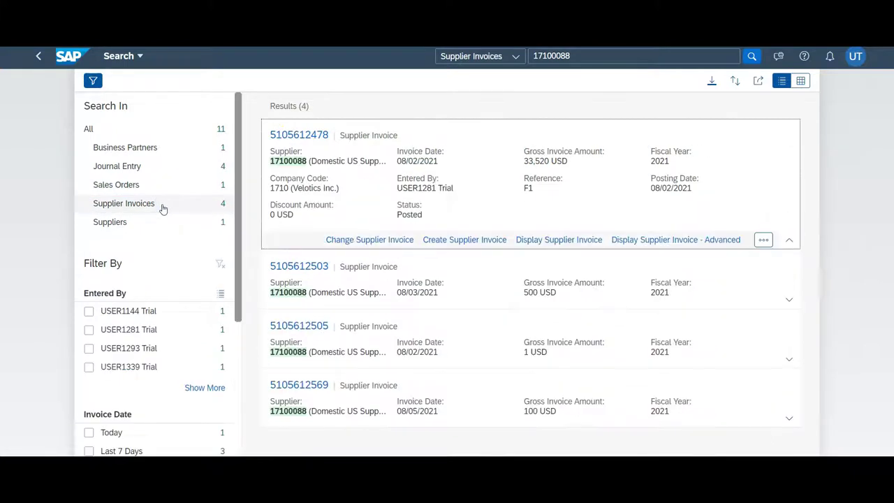
{"action": "left_click", "coordinate": [150, 225]}
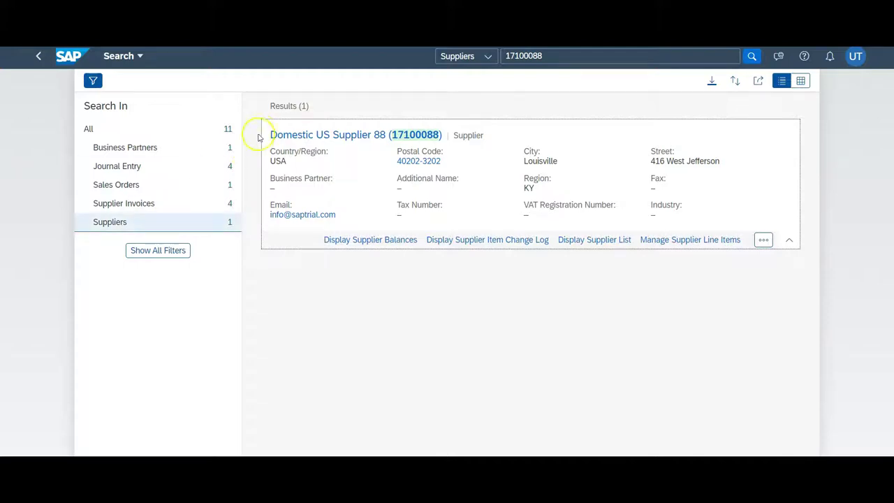
{"action": "left_click", "coordinate": [183, 250]}
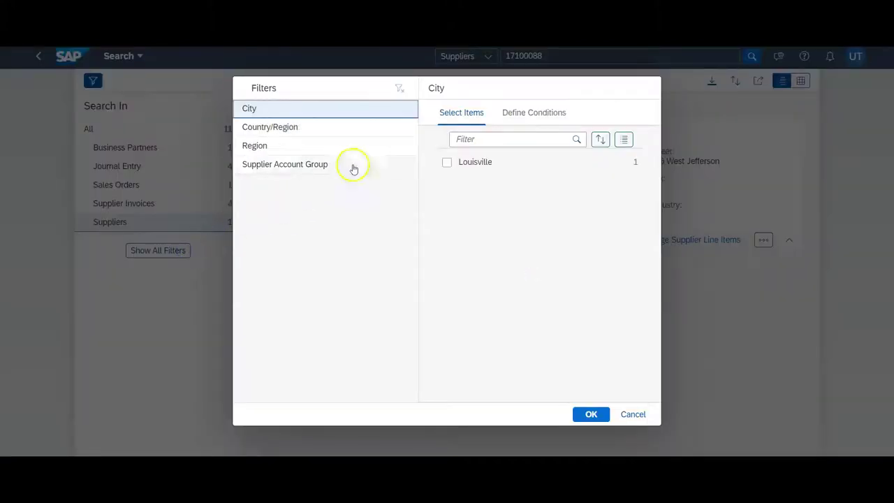
{"action": "left_click", "coordinate": [587, 414]}
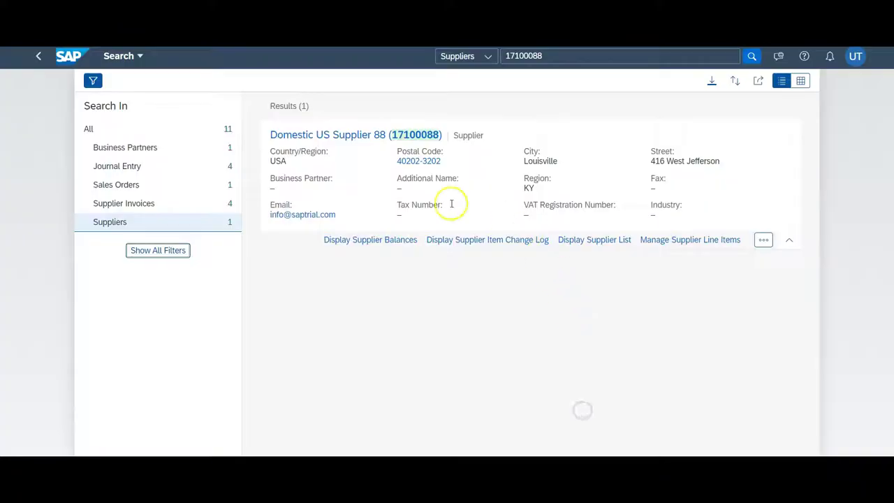
Return to the Supplier Invoices results and examine their filters for entering user, invoice date and posting date.
{"action": "left_click", "coordinate": [168, 203]}
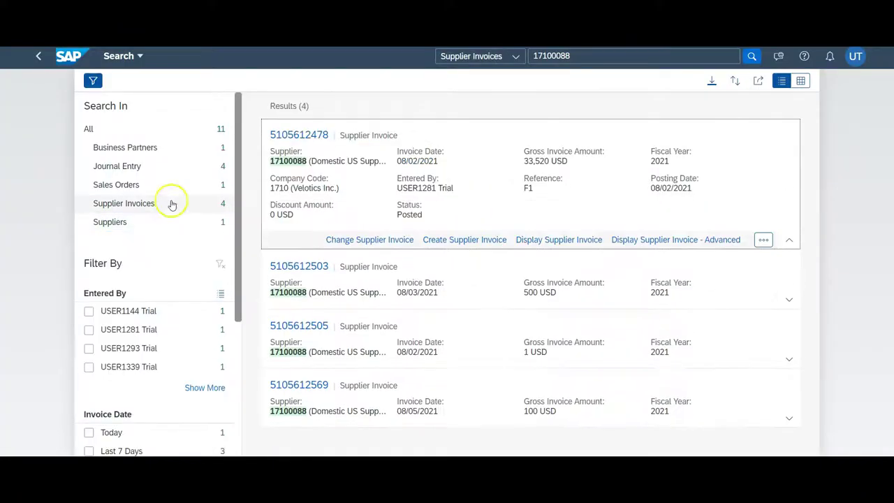
{"action": "scroll", "coordinate": [153, 270], "scroll_direction": "down", "scroll_amount": 3}
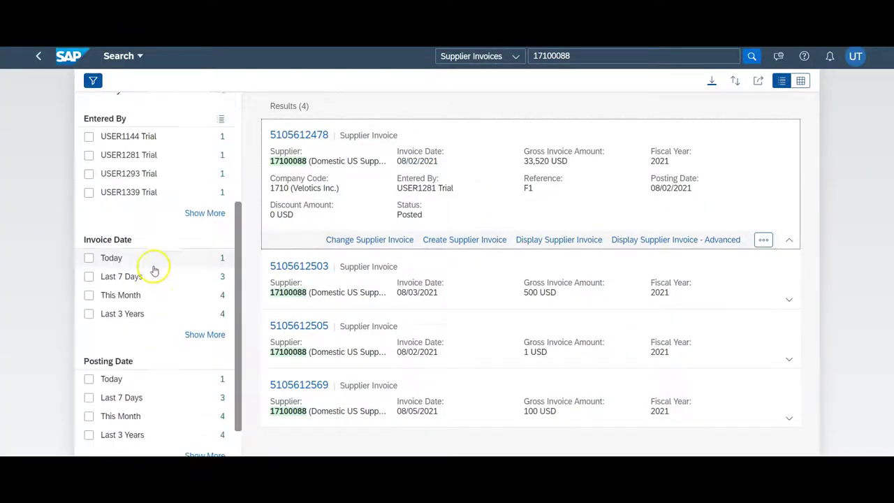
{"action": "scroll", "coordinate": [156, 256], "scroll_direction": "down", "scroll_amount": 1}
{"action": "scroll", "coordinate": [160, 230], "scroll_direction": "up", "scroll_amount": 5}
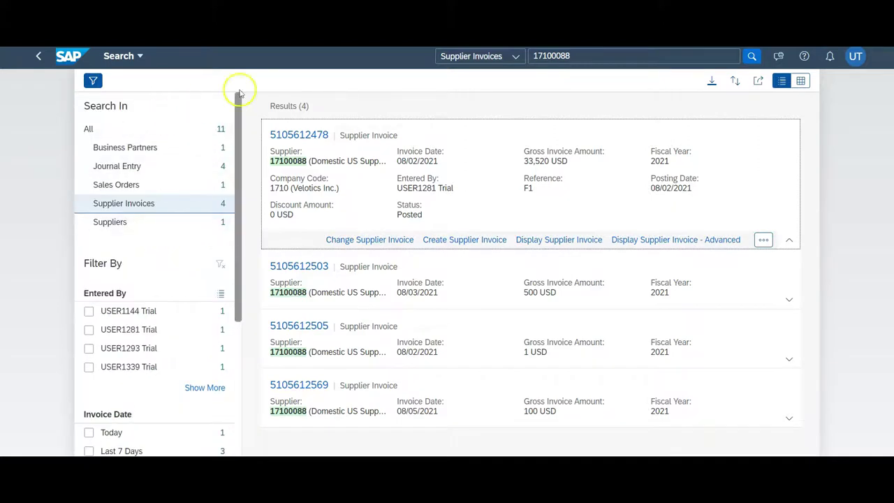
Look through the available search categories, set the search scope to All, and search for Bike.
{"action": "left_click", "coordinate": [509, 57]}
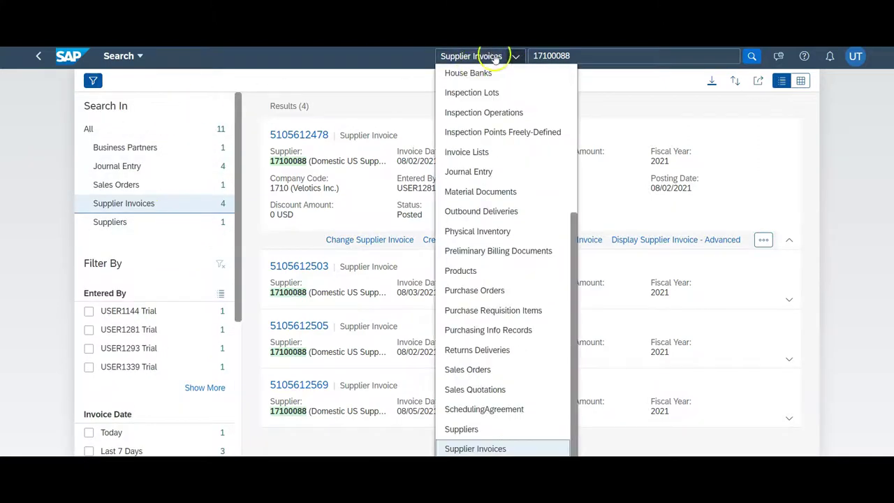
{"action": "scroll", "coordinate": [523, 77], "scroll_direction": "up", "scroll_amount": 4}
{"action": "scroll", "coordinate": [517, 80], "scroll_direction": "down", "scroll_amount": 4}
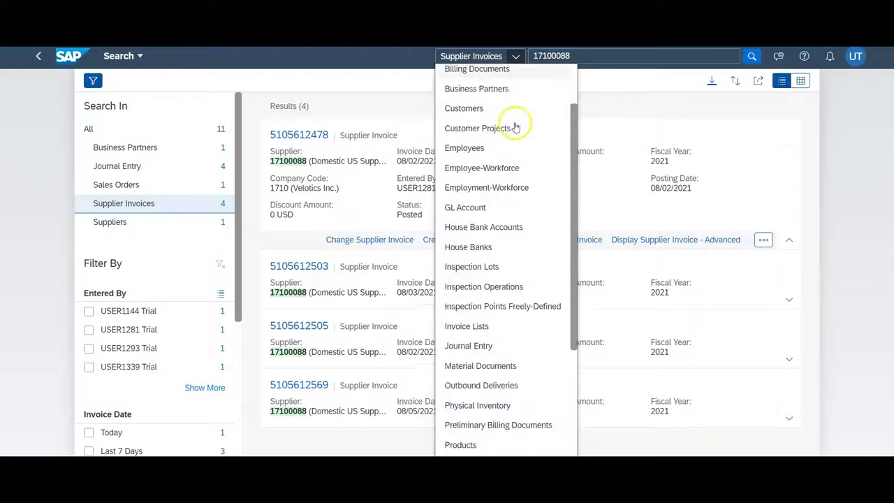
{"action": "scroll", "coordinate": [518, 119], "scroll_direction": "up", "scroll_amount": 5}
{"action": "left_click", "coordinate": [492, 75]}
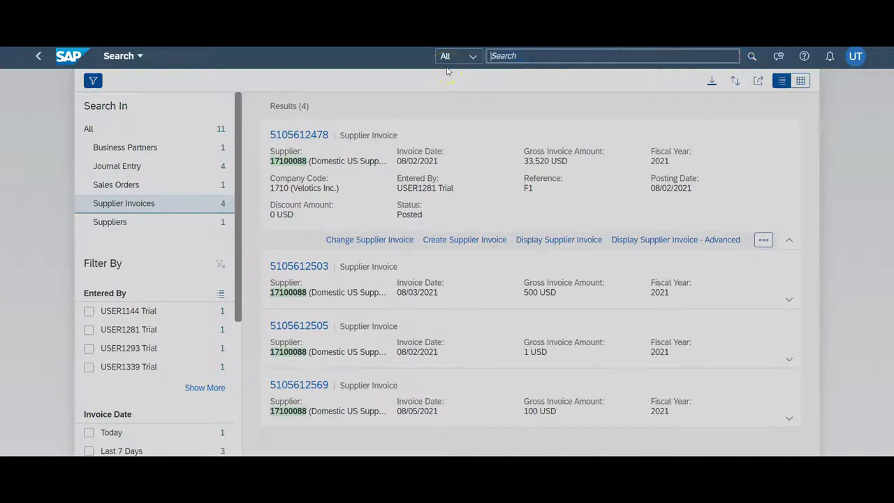
{"action": "key", "text": "Return"}
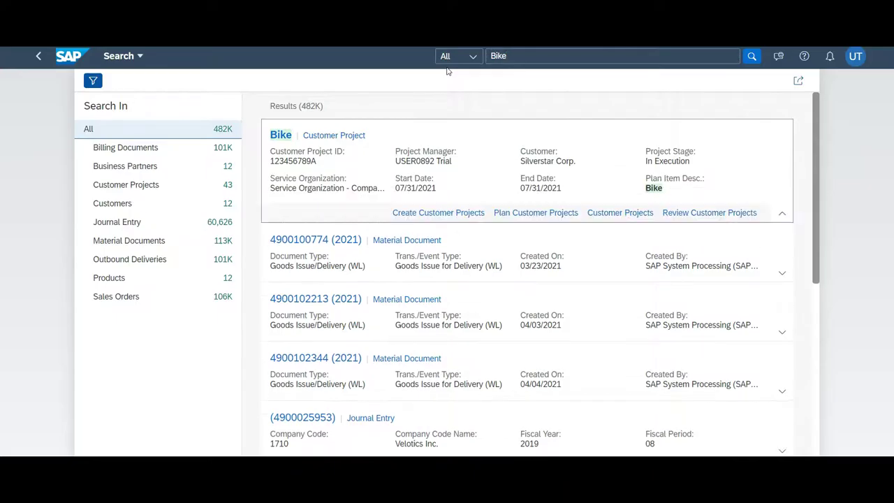
Narrow the Bike results to Products and look through the listed bikes.
{"action": "left_click", "coordinate": [218, 149]}
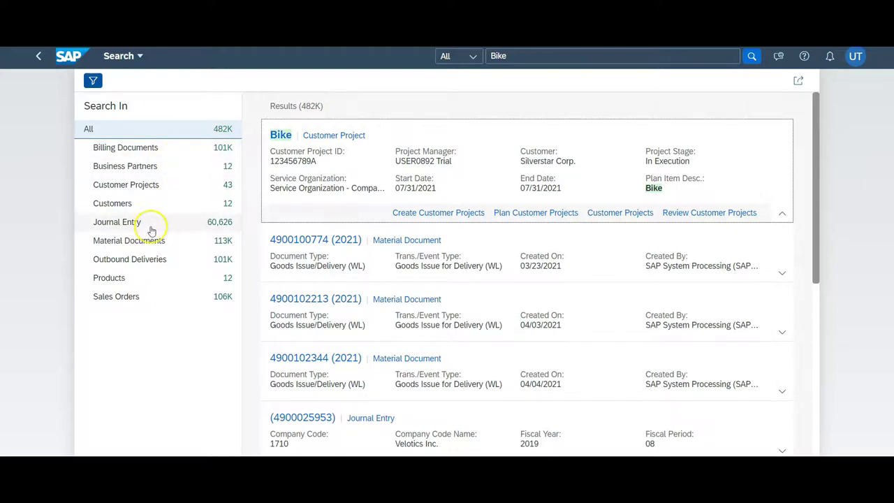
{"action": "left_click", "coordinate": [139, 278]}
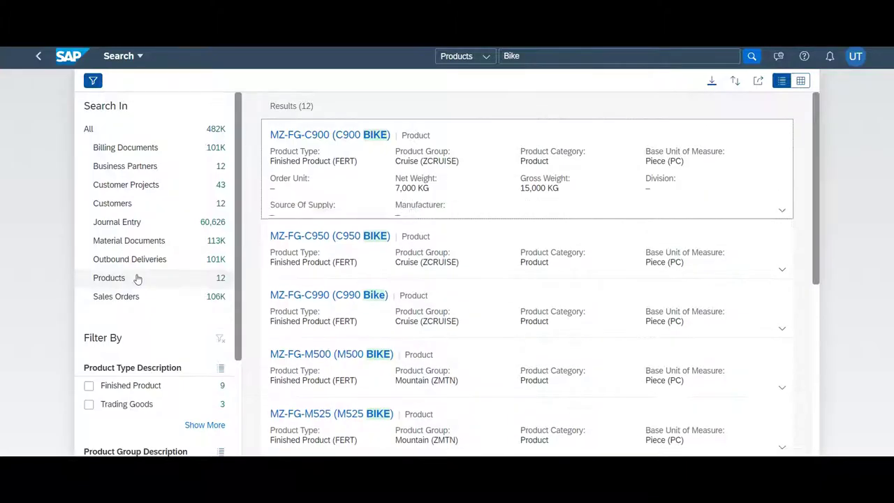
{"action": "scroll", "coordinate": [435, 155], "scroll_direction": "down", "scroll_amount": 5}
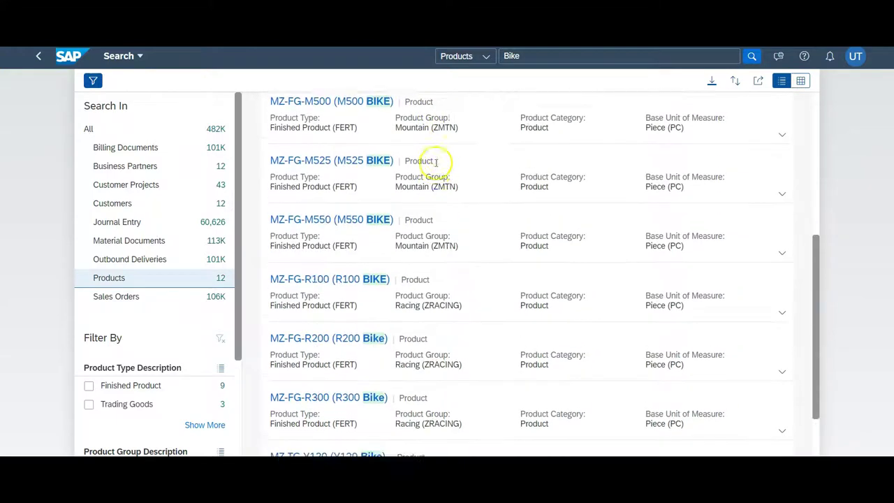
{"action": "scroll", "coordinate": [438, 163], "scroll_direction": "up", "scroll_amount": 5}
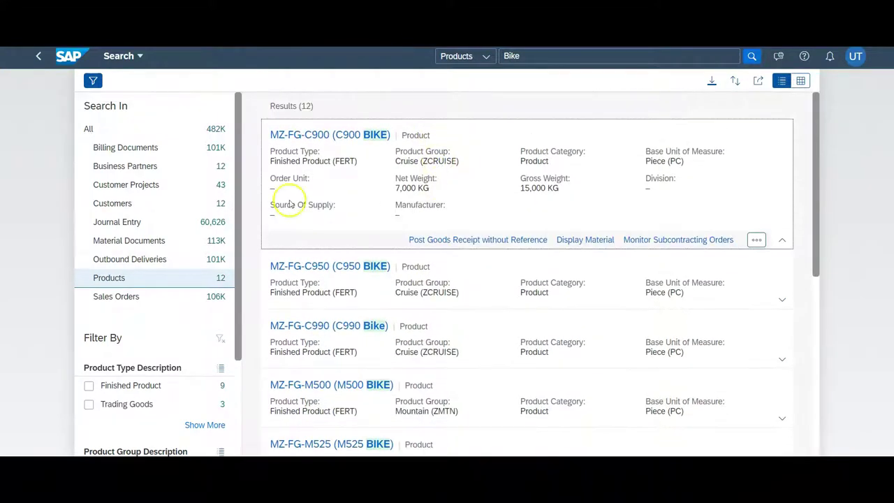
Show the Customers results for Bike and look through the listed companies.
{"action": "left_click", "coordinate": [143, 210]}
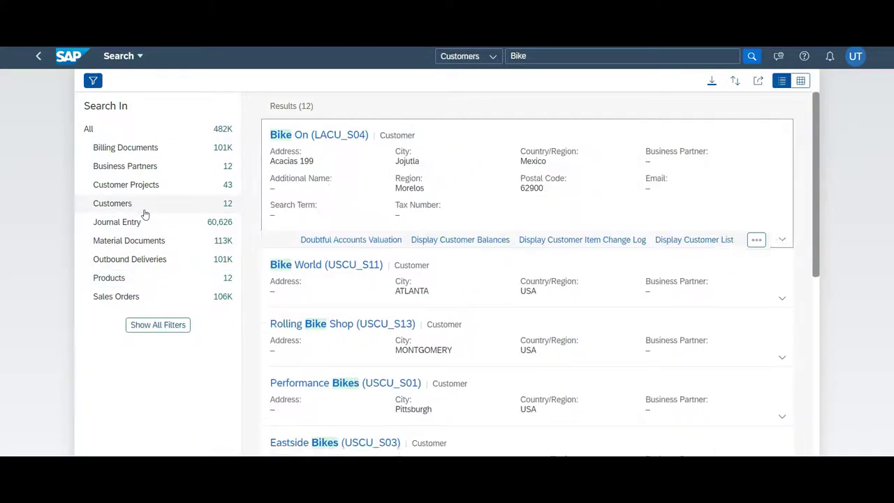
{"action": "scroll", "coordinate": [369, 164], "scroll_direction": "down", "scroll_amount": 4}
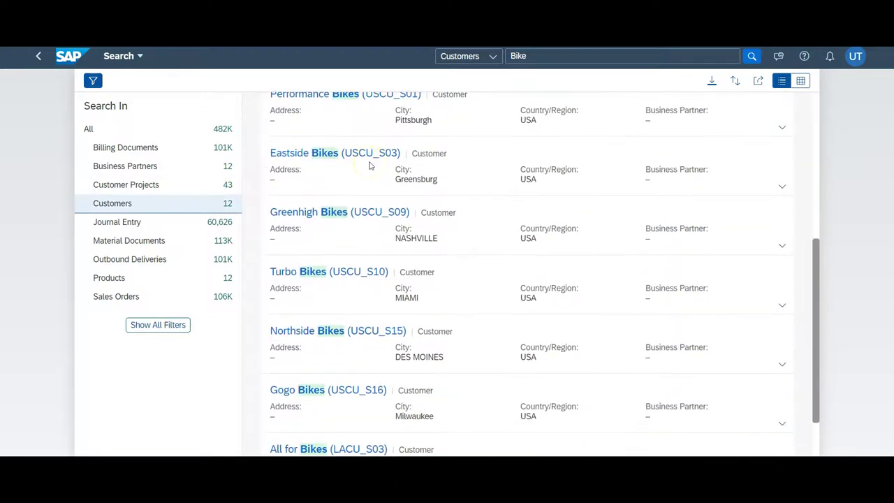
{"action": "scroll", "coordinate": [370, 165], "scroll_direction": "up", "scroll_amount": 4}
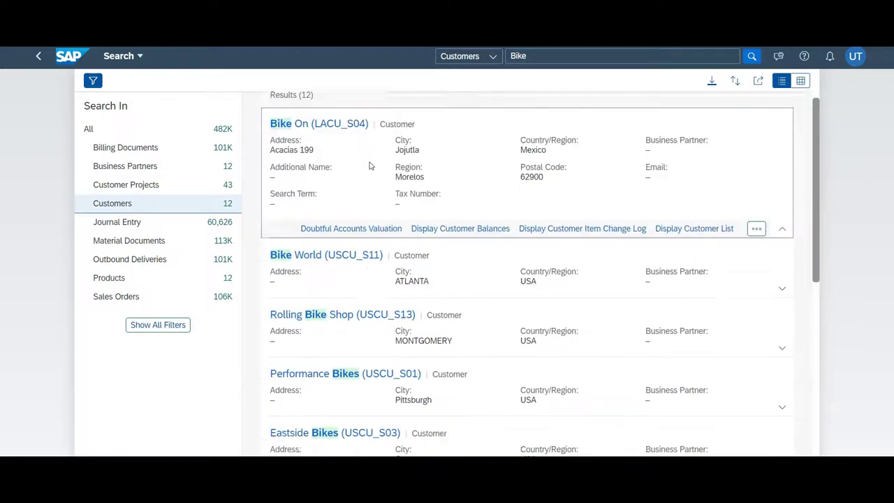
Show the Sales Orders results for Bike and examine their filters by sold-to party, document date and overall status.
{"action": "left_click", "coordinate": [123, 296]}
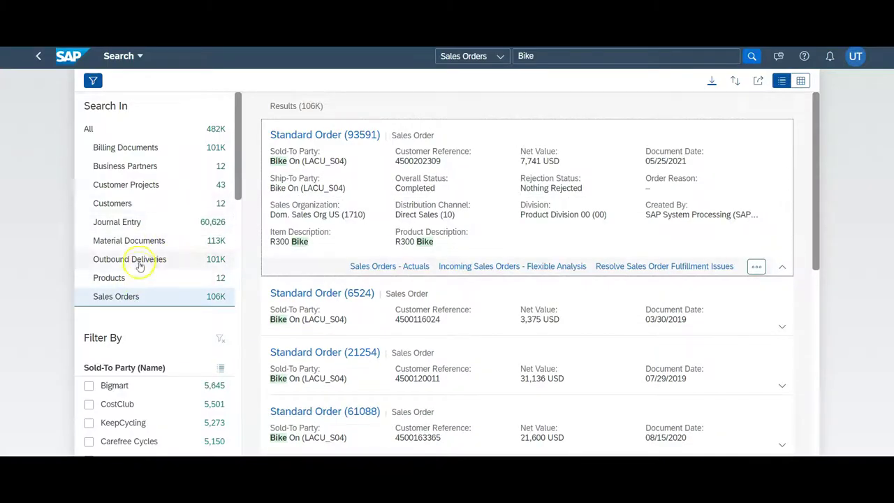
{"action": "scroll", "coordinate": [132, 273], "scroll_direction": "down", "scroll_amount": 3}
{"action": "scroll", "coordinate": [154, 273], "scroll_direction": "down", "scroll_amount": 2}
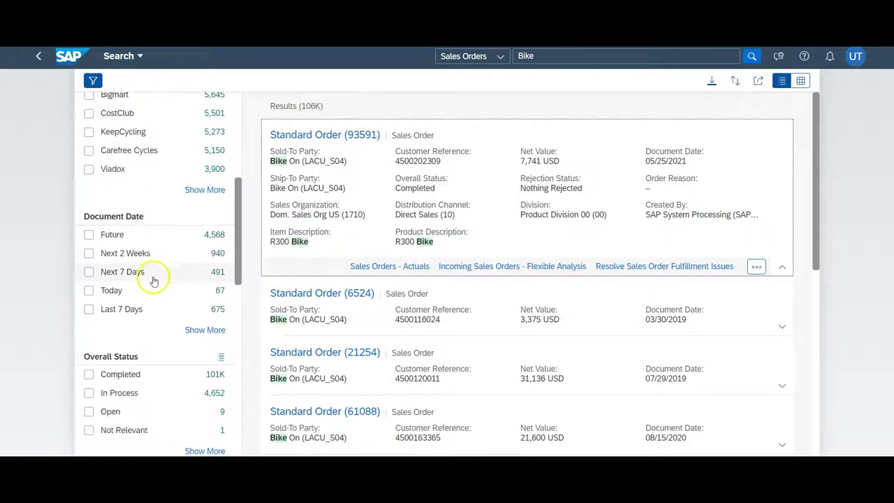
{"action": "scroll", "coordinate": [154, 277], "scroll_direction": "up", "scroll_amount": 2}
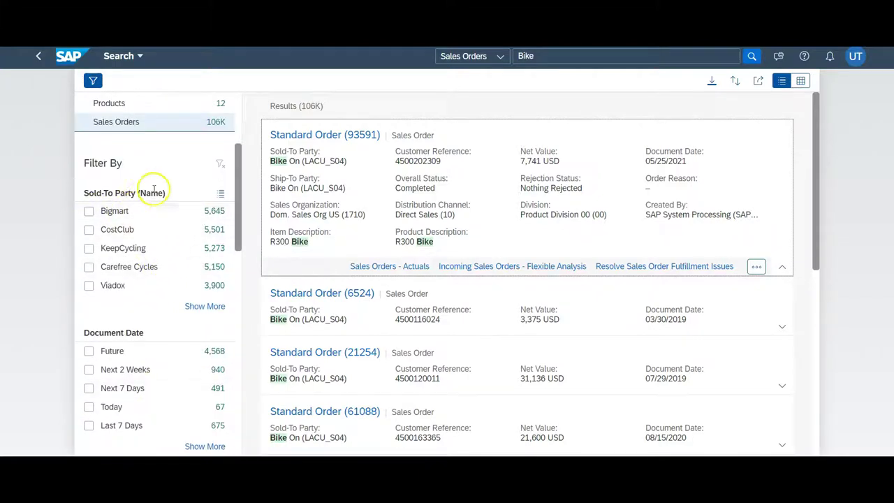
Display the Sold-To Party (Name) filter as a bar chart, change it to a pie chart, and view the remaining filters.
{"action": "left_click", "coordinate": [220, 193]}
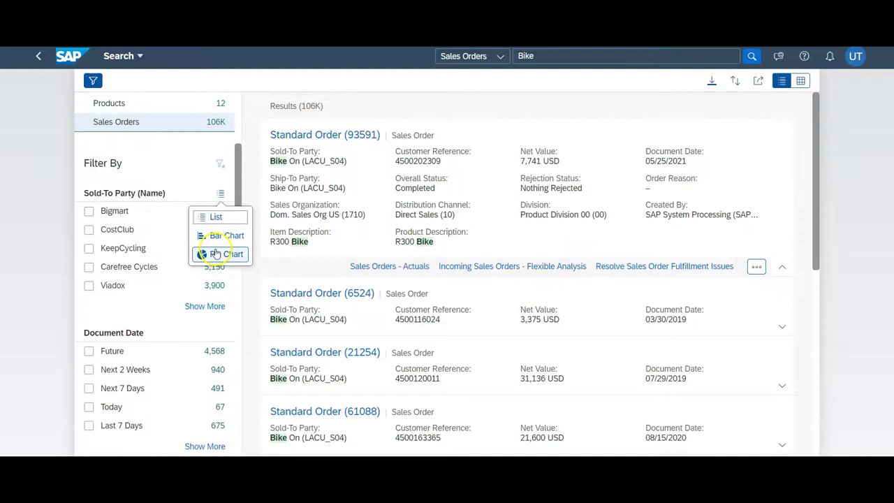
{"action": "left_click", "coordinate": [220, 236]}
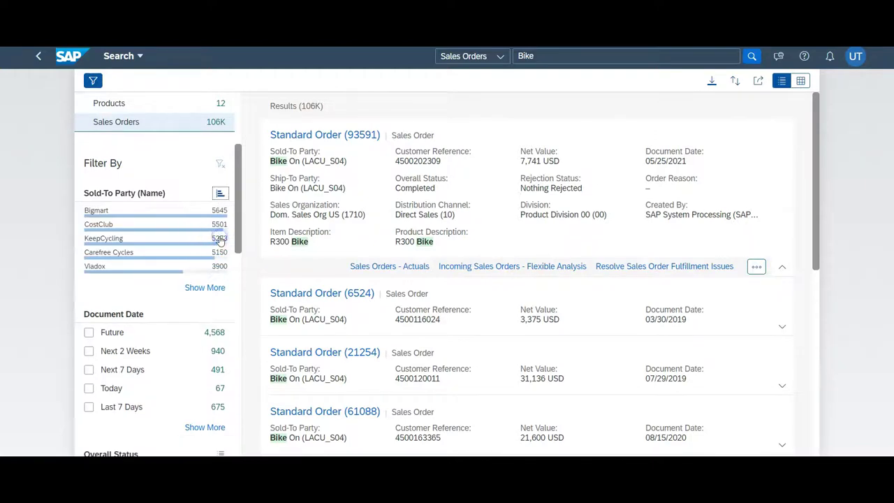
{"action": "left_click", "coordinate": [219, 193]}
{"action": "left_click", "coordinate": [218, 254]}
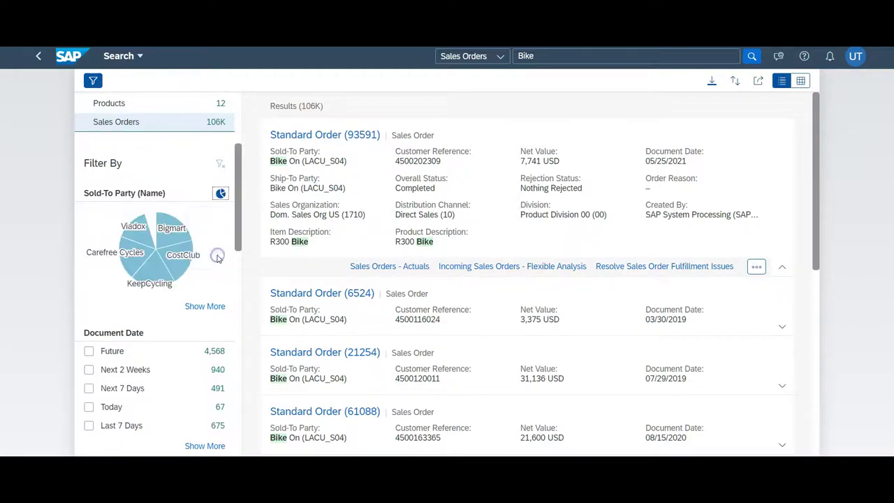
{"action": "scroll", "coordinate": [200, 301], "scroll_direction": "down", "scroll_amount": 5}
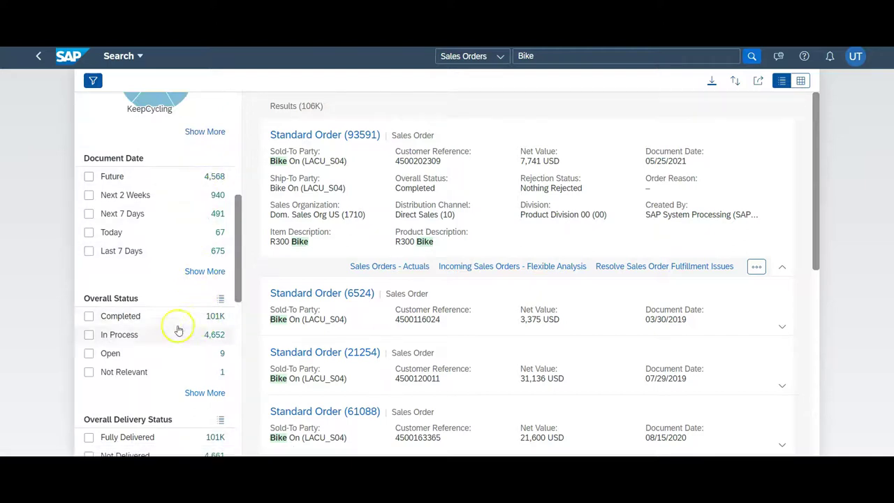
Display the Overall Status filter as a pie chart and restrict the Bike sales orders to In Process.
{"action": "left_click", "coordinate": [220, 299]}
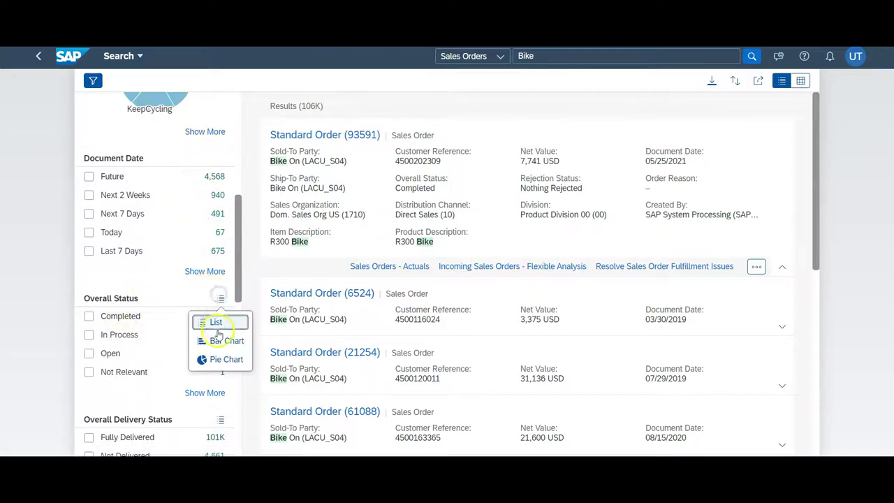
{"action": "left_click", "coordinate": [218, 359]}
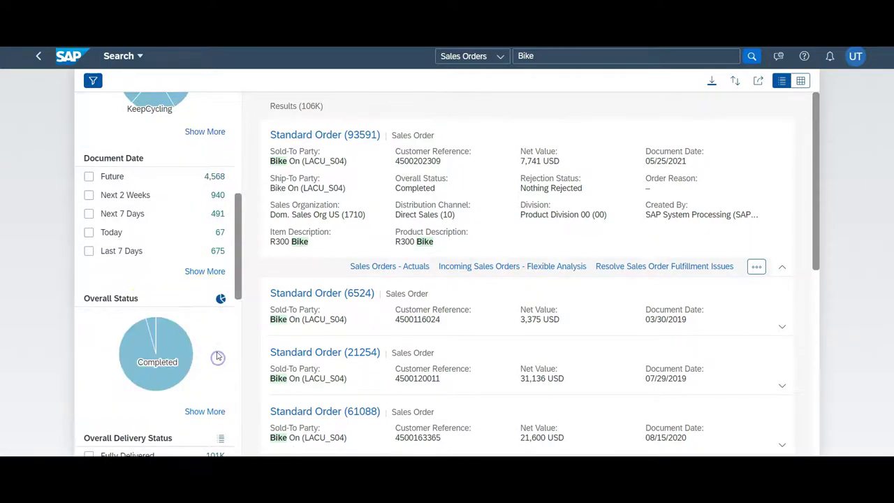
{"action": "left_click", "coordinate": [150, 327]}
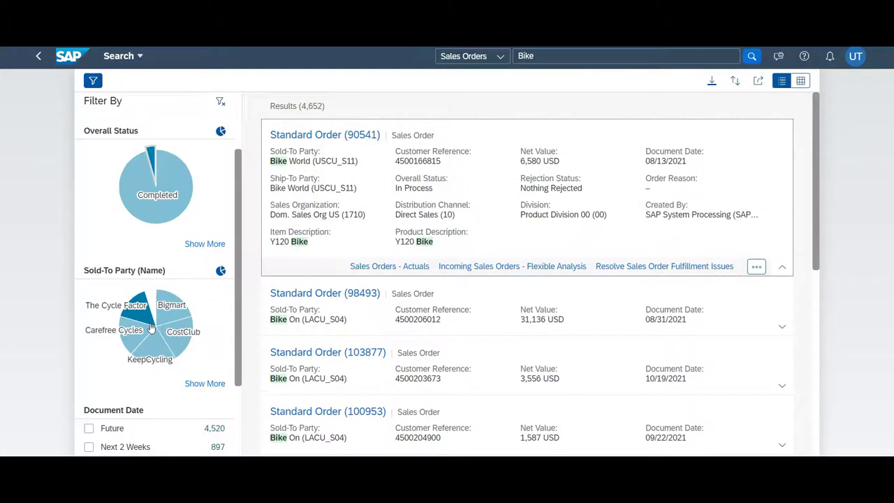
{"action": "left_click", "coordinate": [190, 238]}
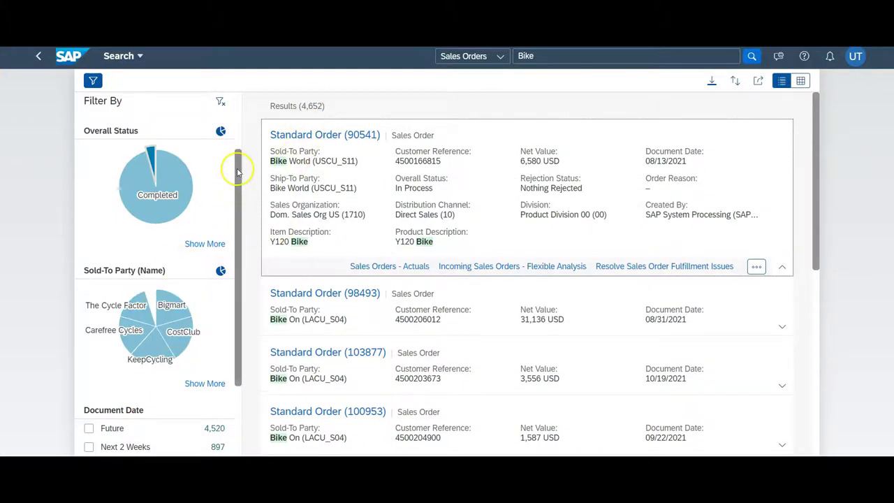
Look through the Credit Status and Division filter values and restrict the sales orders to document date Today.
{"action": "left_click", "coordinate": [203, 244]}
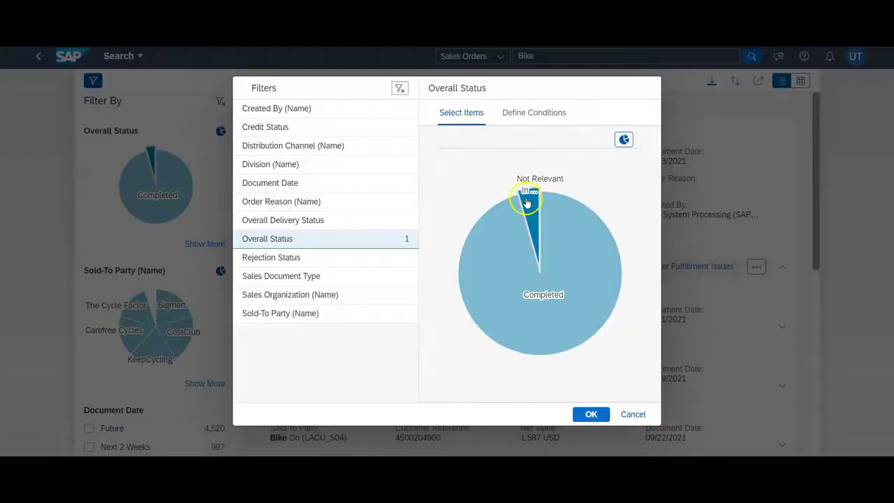
{"action": "left_click", "coordinate": [561, 249]}
{"action": "left_click", "coordinate": [283, 128]}
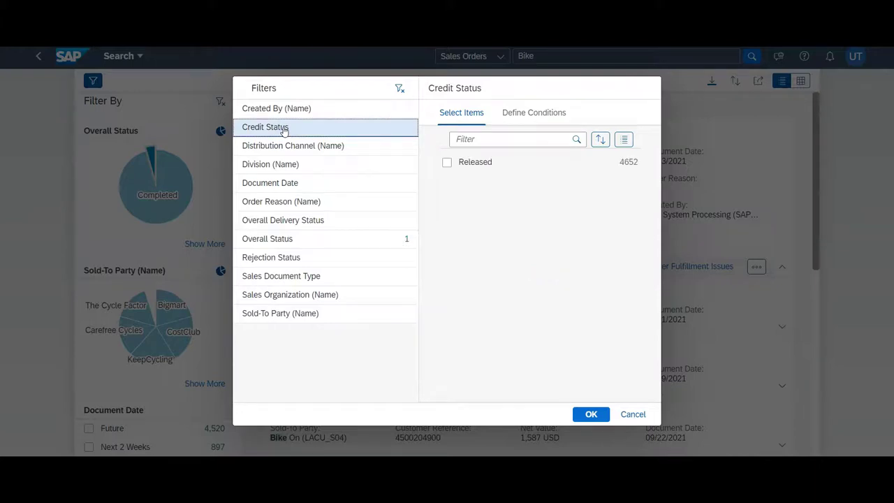
{"action": "left_click", "coordinate": [292, 164]}
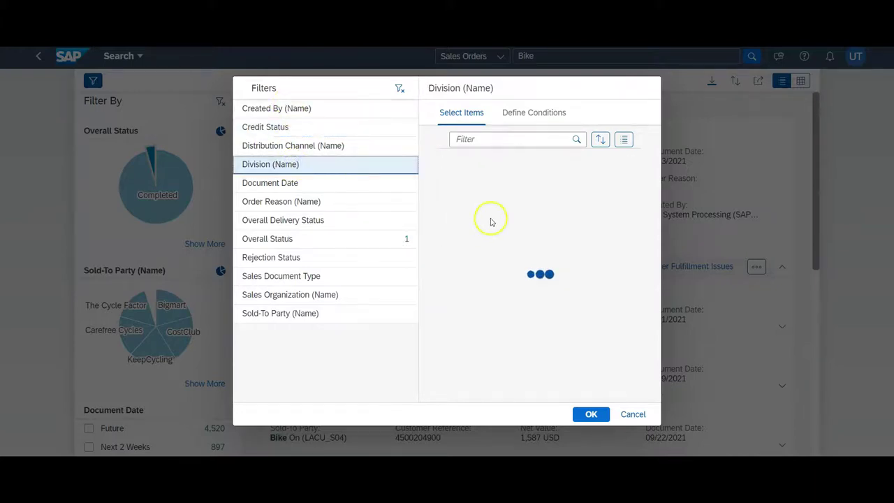
{"action": "left_click", "coordinate": [366, 185]}
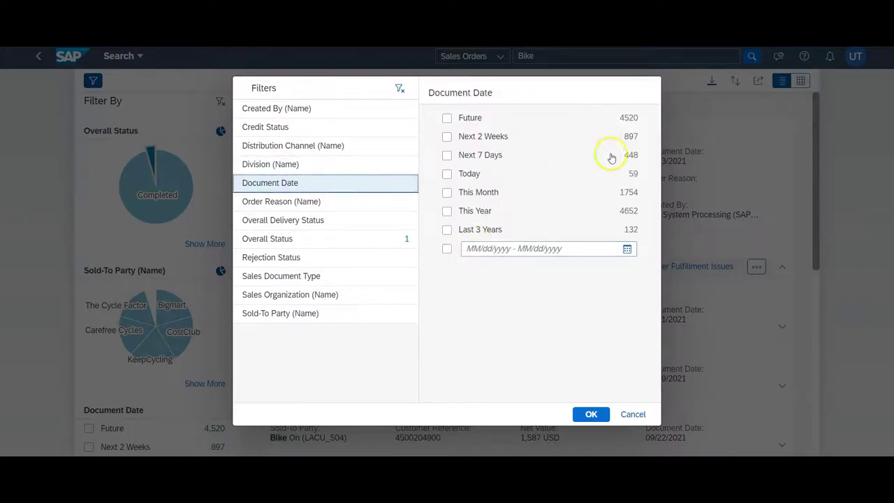
{"action": "left_click", "coordinate": [446, 174]}
{"action": "left_click", "coordinate": [587, 414]}
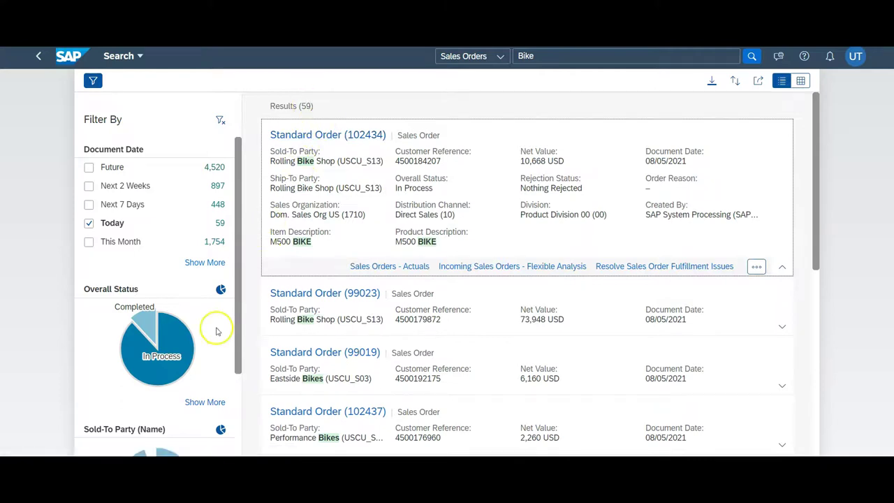
Look over the filters applied to the sales orders and hide the filter area.
{"action": "scroll", "coordinate": [220, 319], "scroll_direction": "down", "scroll_amount": 3}
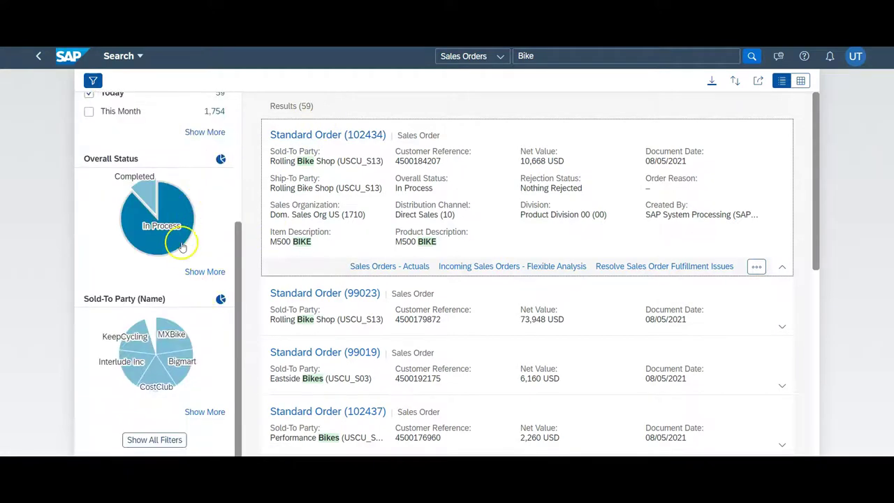
{"action": "scroll", "coordinate": [187, 255], "scroll_direction": "up", "scroll_amount": 5}
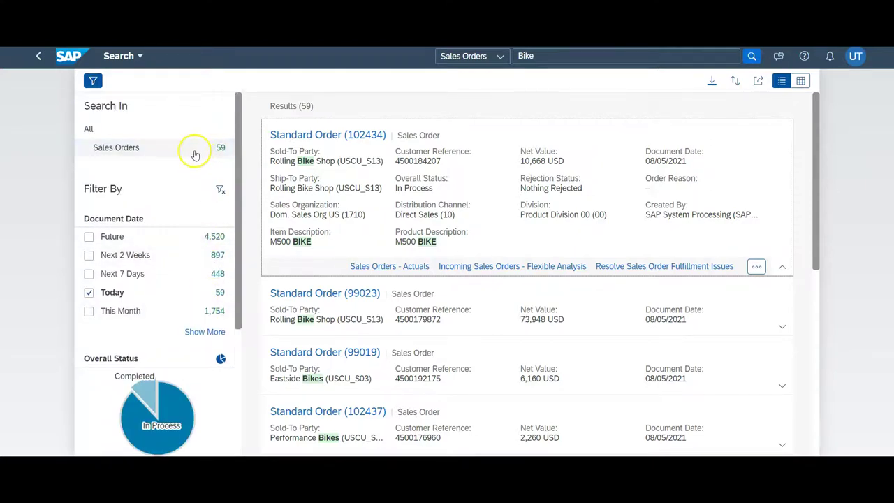
{"action": "left_click", "coordinate": [93, 80]}
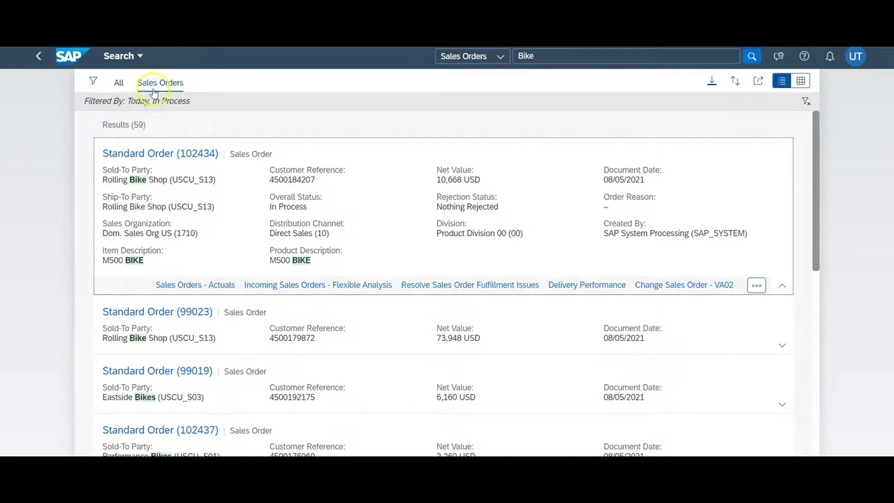
Show the Bike results of all categories, view the further result categories, and show the filter area again.
{"action": "left_click", "coordinate": [117, 82]}
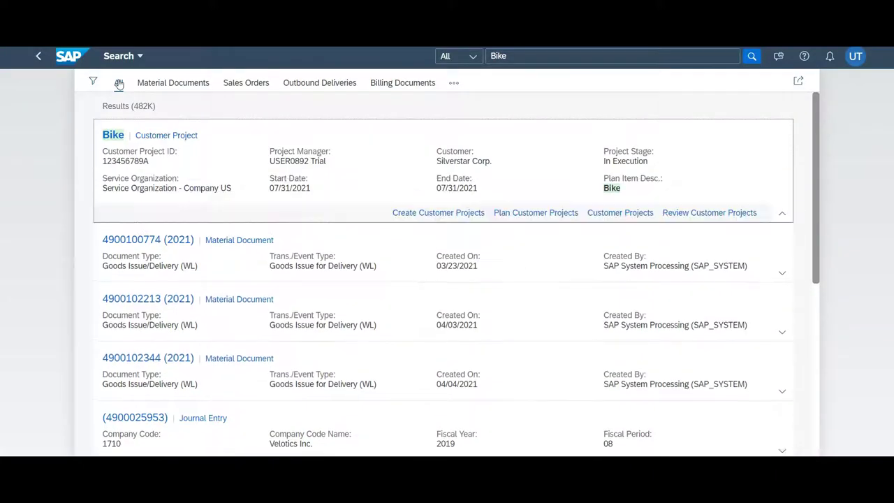
{"action": "left_click", "coordinate": [454, 83]}
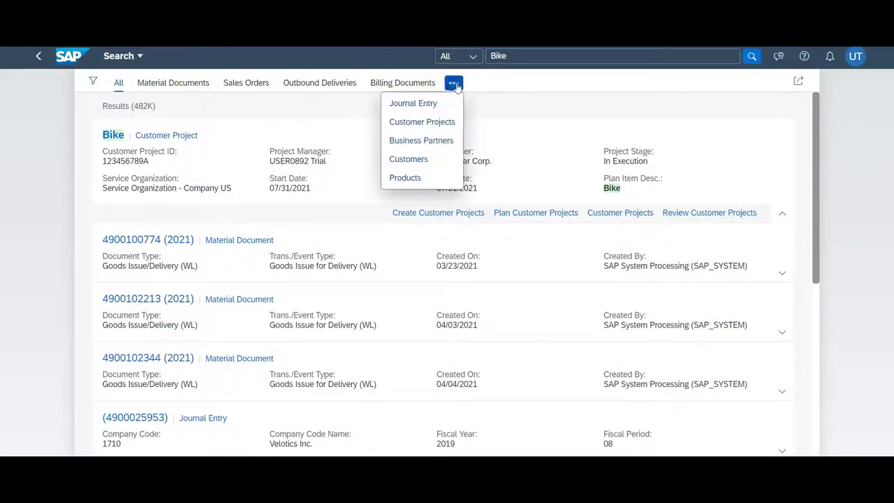
{"action": "left_click", "coordinate": [93, 82]}
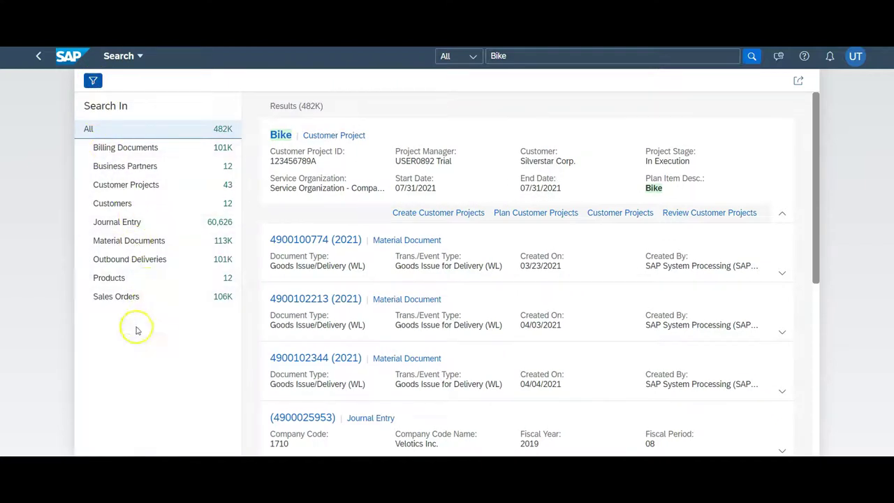
Show the Outbound Deliveries results for Bike and view the full set of filters without applying any.
{"action": "left_click", "coordinate": [140, 259]}
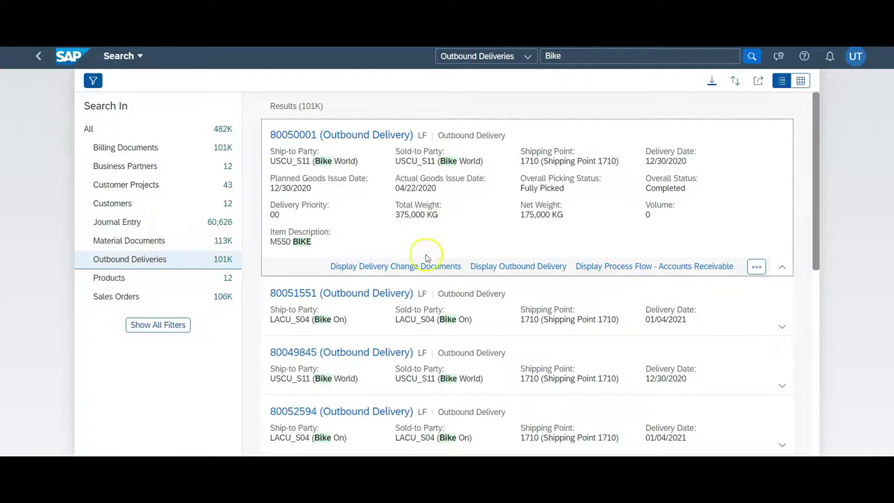
{"action": "left_click", "coordinate": [176, 327]}
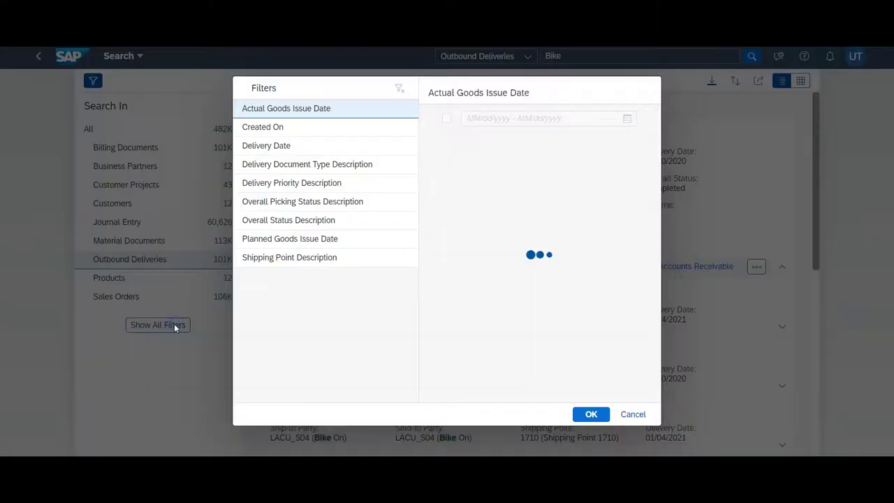
{"action": "left_click", "coordinate": [633, 414]}
Show the Customer Projects results for Bike, look through their filters, and return to the results of all categories.
{"action": "left_click", "coordinate": [171, 186]}
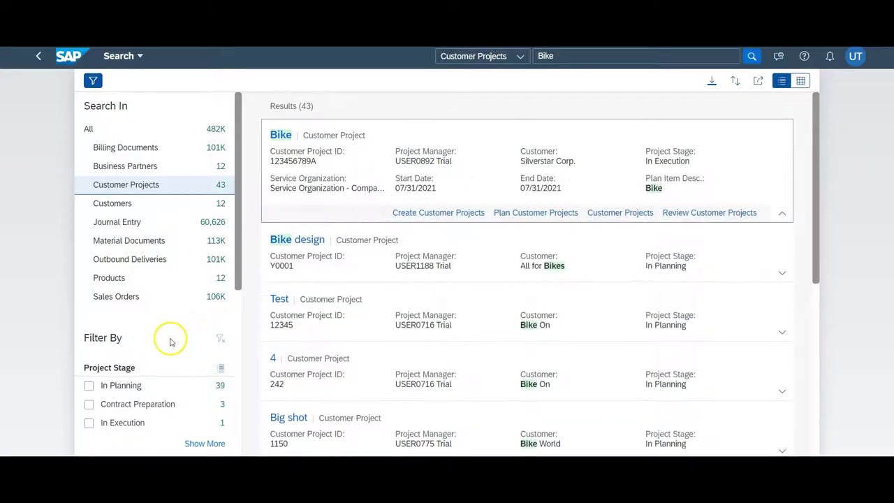
{"action": "scroll", "coordinate": [171, 341], "scroll_direction": "down", "scroll_amount": 5}
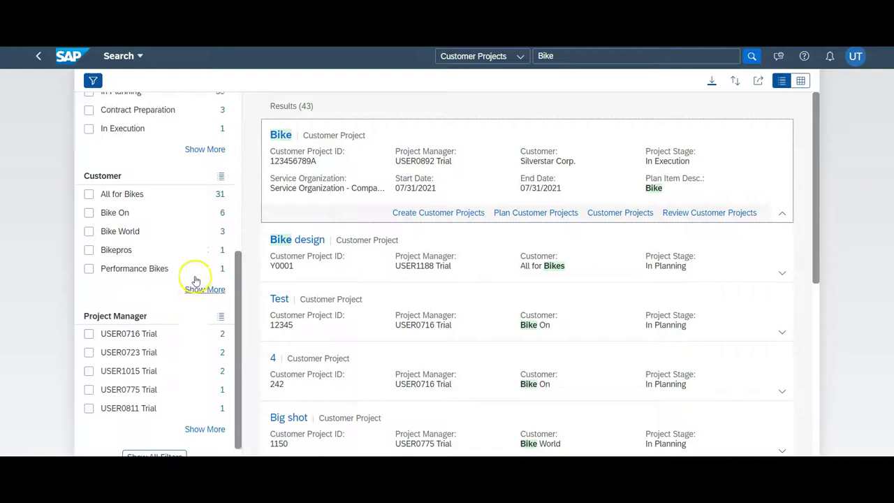
{"action": "scroll", "coordinate": [196, 279], "scroll_direction": "up", "scroll_amount": 5}
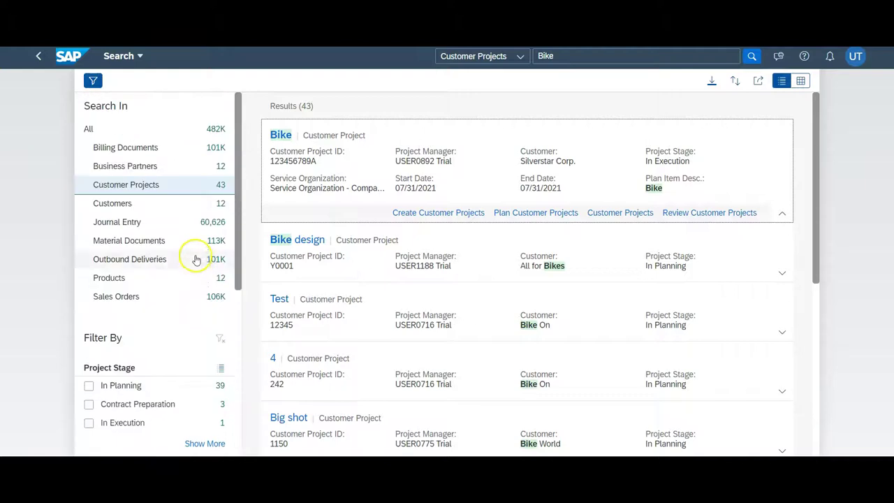
{"action": "left_click", "coordinate": [128, 130]}
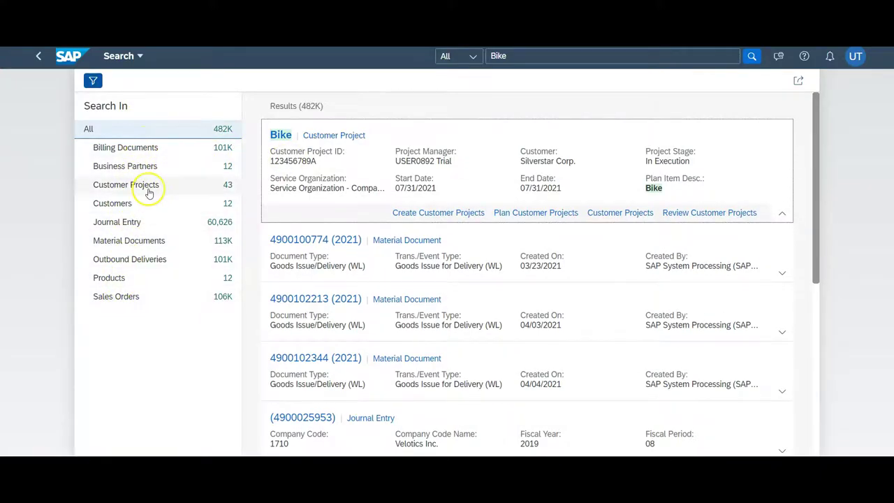
Return to the home page and view the categories available for the enterprise search.
{"action": "left_click", "coordinate": [70, 56]}
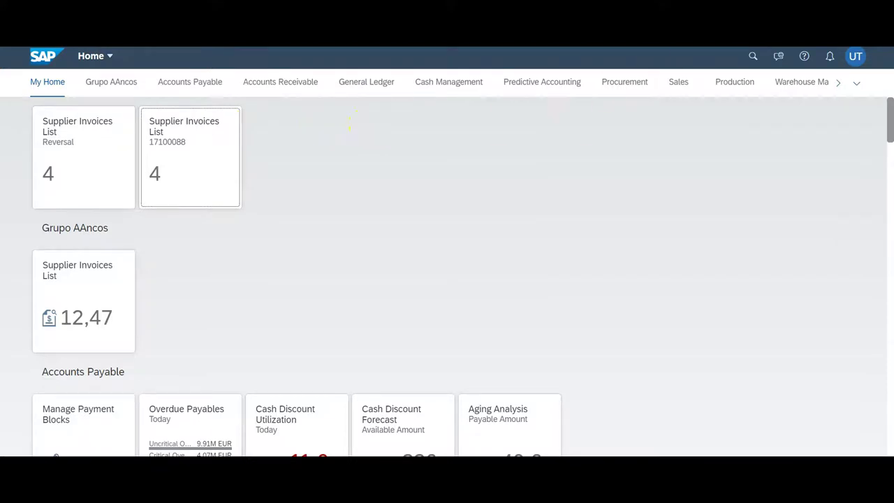
{"action": "left_click", "coordinate": [752, 57]}
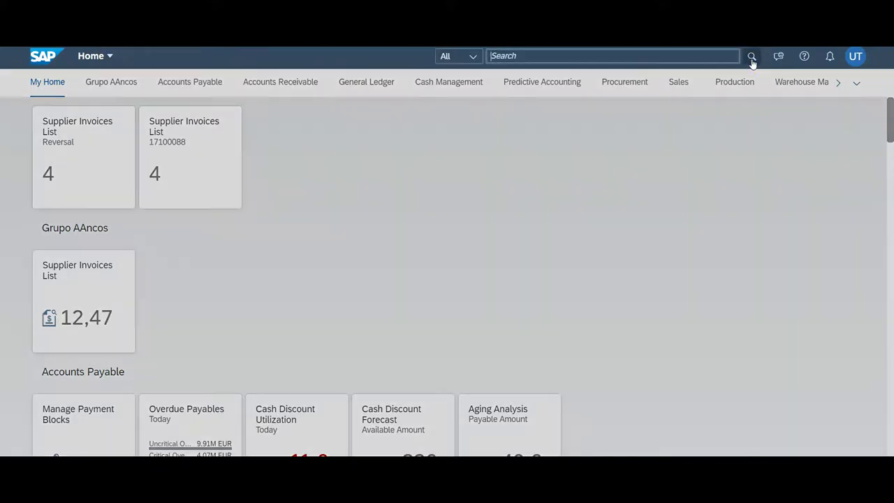
{"action": "left_click", "coordinate": [471, 56]}
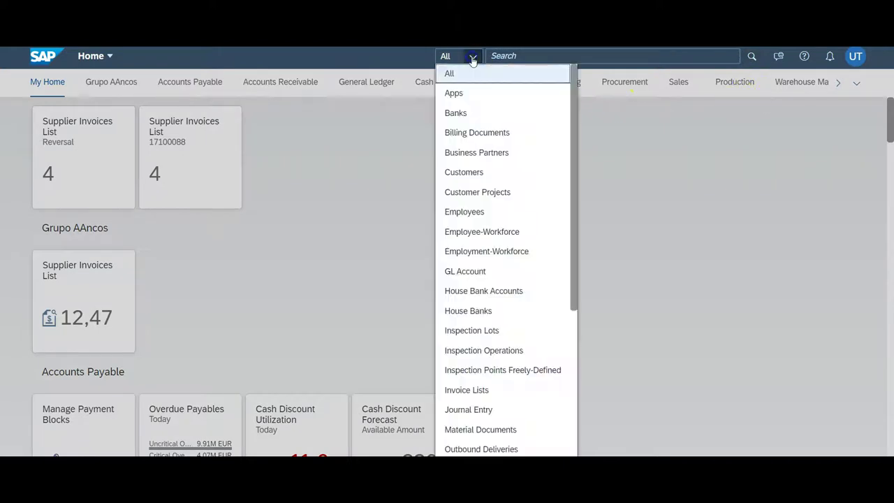
{"action": "left_click", "coordinate": [706, 152]}
{"action": "left_click", "coordinate": [719, 146]}
Open the home page for editing and leave the edit mode without changing any tiles or groups.
{"action": "left_click", "coordinate": [855, 56]}
{"action": "left_click", "coordinate": [827, 187]}
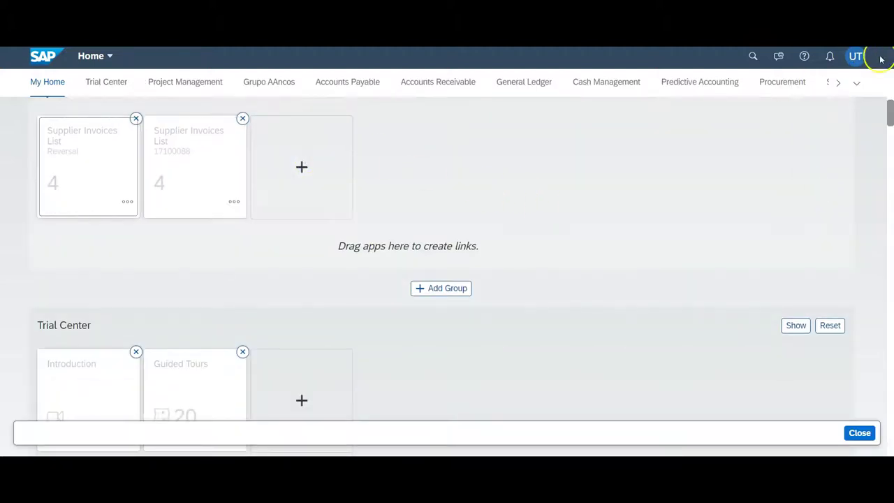
{"action": "left_click", "coordinate": [857, 433]}
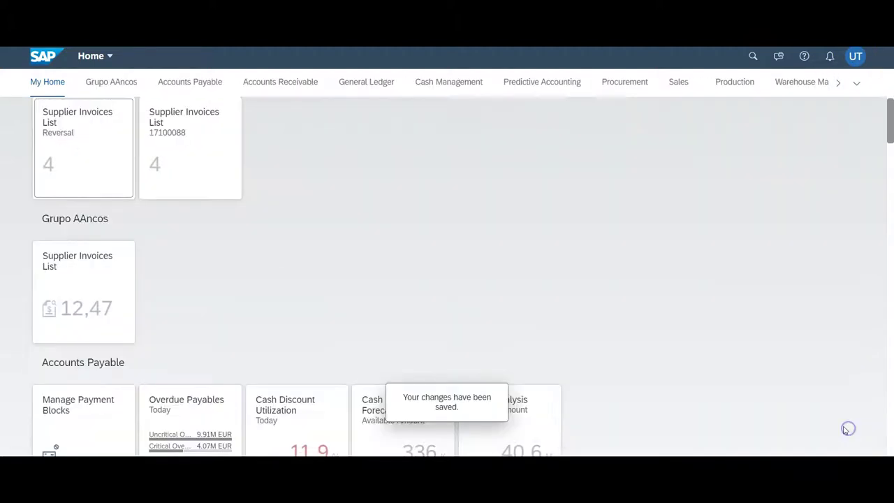
Open the Supplier Invoices List from the Grupo AAncos group and look at its saved views and first invoice.
{"action": "left_click", "coordinate": [107, 269]}
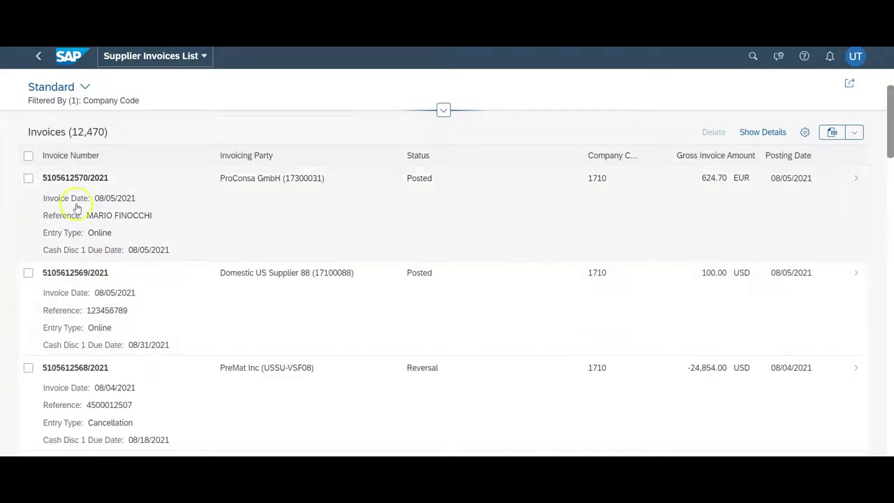
{"action": "left_click", "coordinate": [92, 87]}
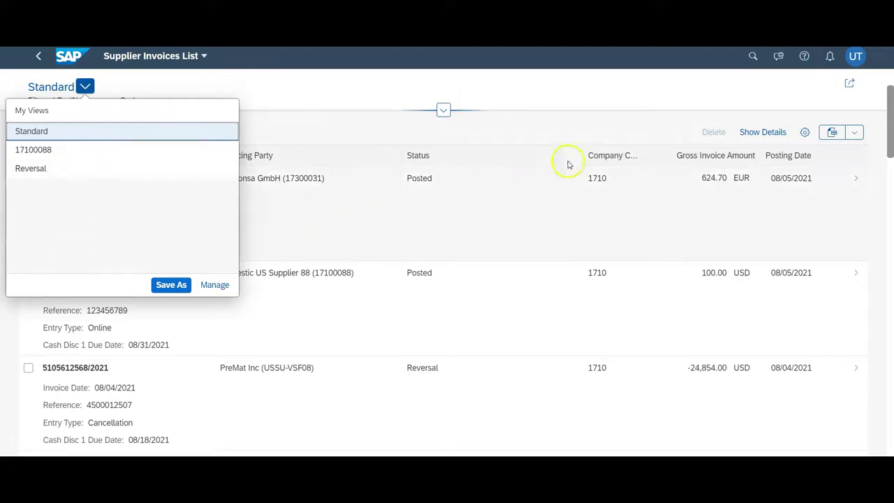
{"action": "left_click", "coordinate": [554, 218]}
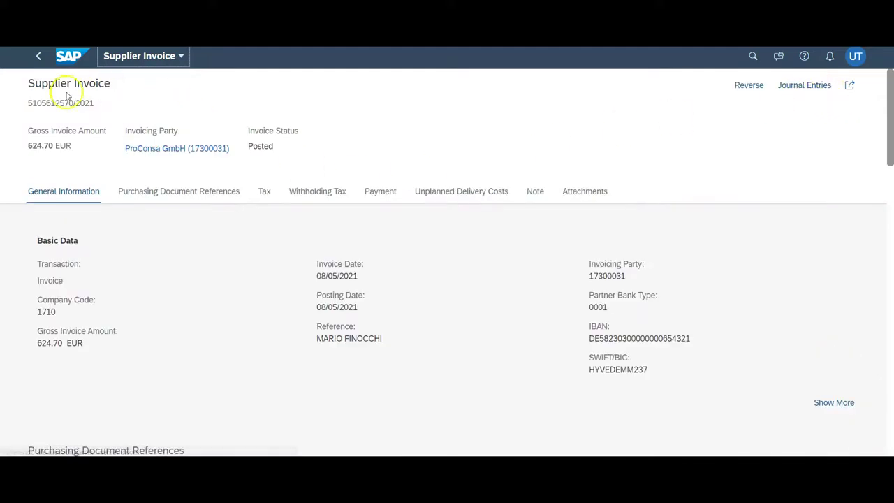
{"action": "left_click", "coordinate": [39, 56]}
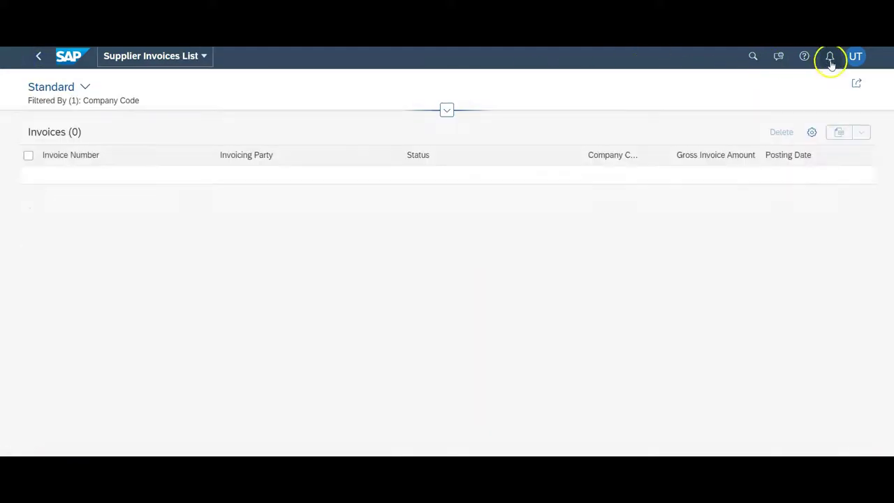
Save the Supplier Invoices List as a tile with the subtitle Standard in the Grupo AAncos group.
{"action": "left_click", "coordinate": [850, 85]}
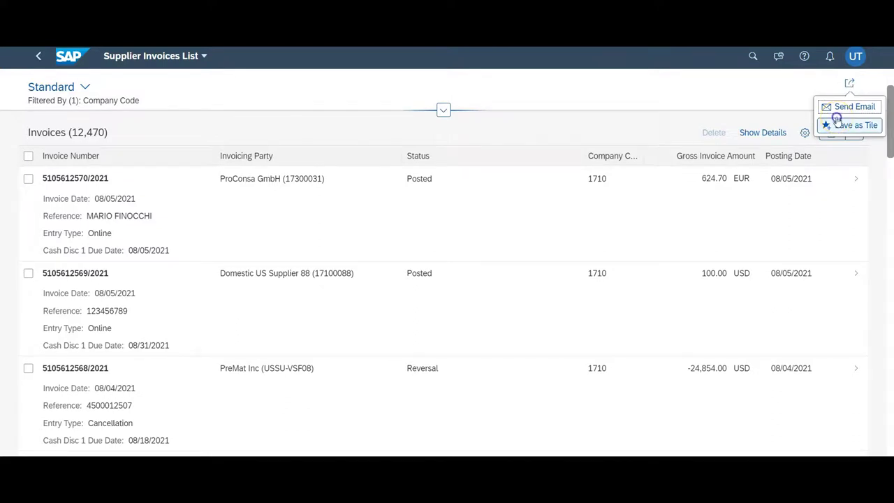
{"action": "left_click", "coordinate": [837, 119]}
{"action": "left_click", "coordinate": [356, 325]}
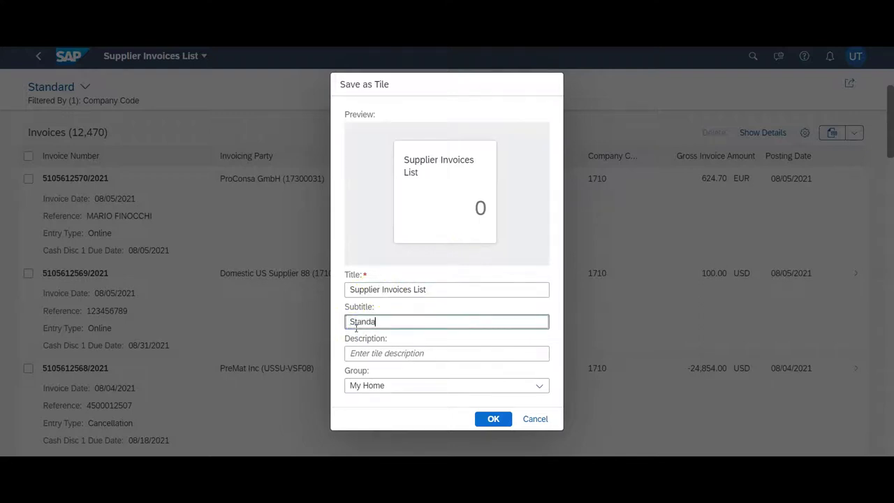
{"action": "left_click", "coordinate": [510, 385]}
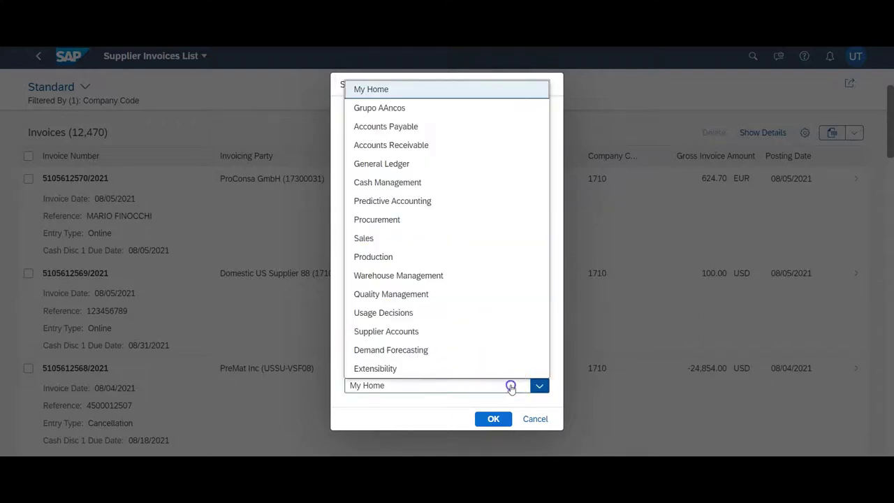
{"action": "left_click", "coordinate": [408, 109]}
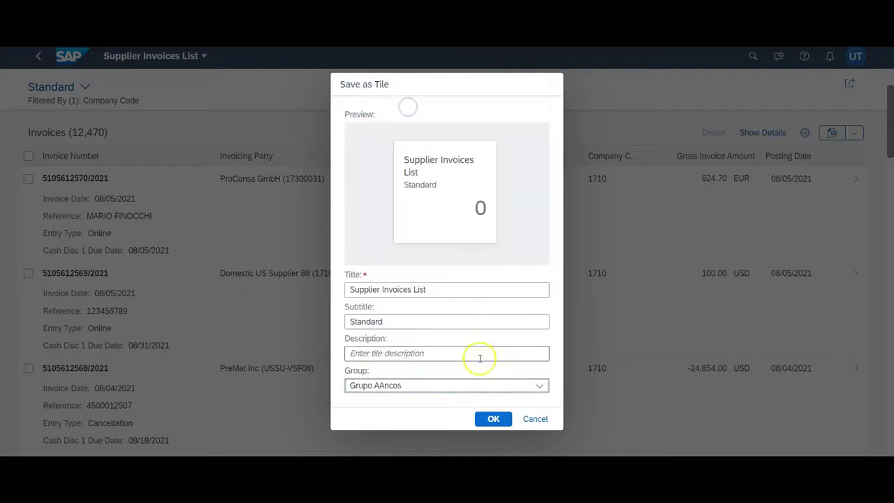
{"action": "left_click", "coordinate": [495, 417]}
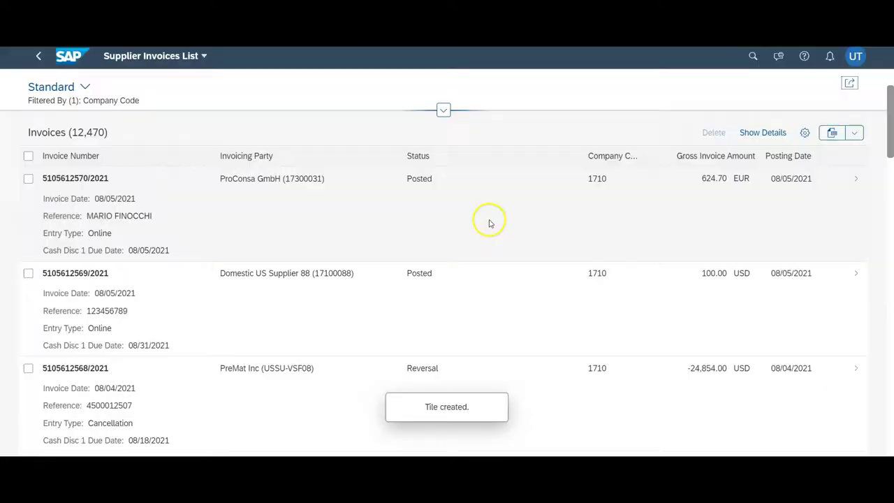
Return to the home page and move the Supplier Invoices List tile with subtitle Standard from Grupo AAncos into the My Home group.
{"action": "left_click", "coordinate": [69, 56]}
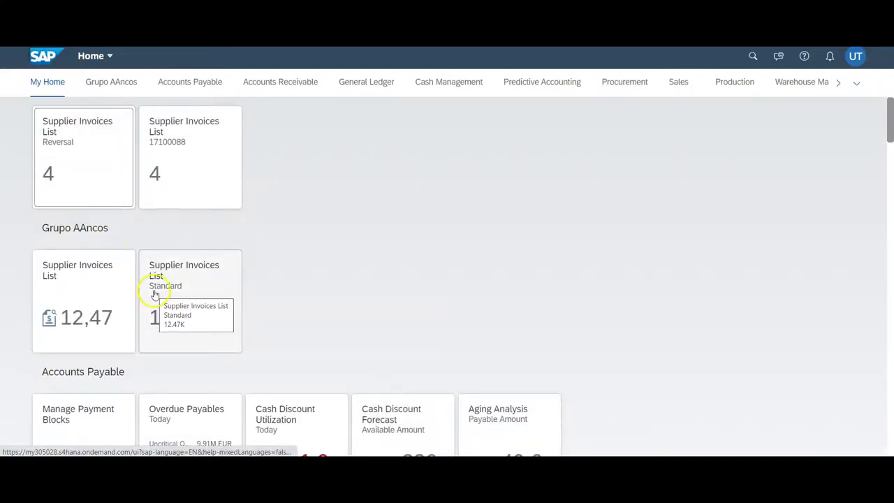
{"action": "left_click_drag", "start_coordinate": [224, 351], "coordinate": [299, 218]}
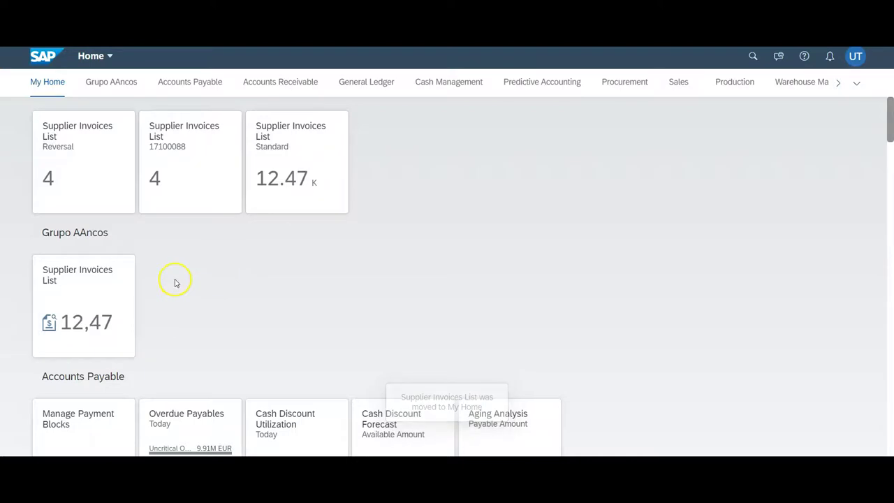
Delete the Grupo AAncos group from the home page in edit mode and close the editing.
{"action": "left_click", "coordinate": [854, 58]}
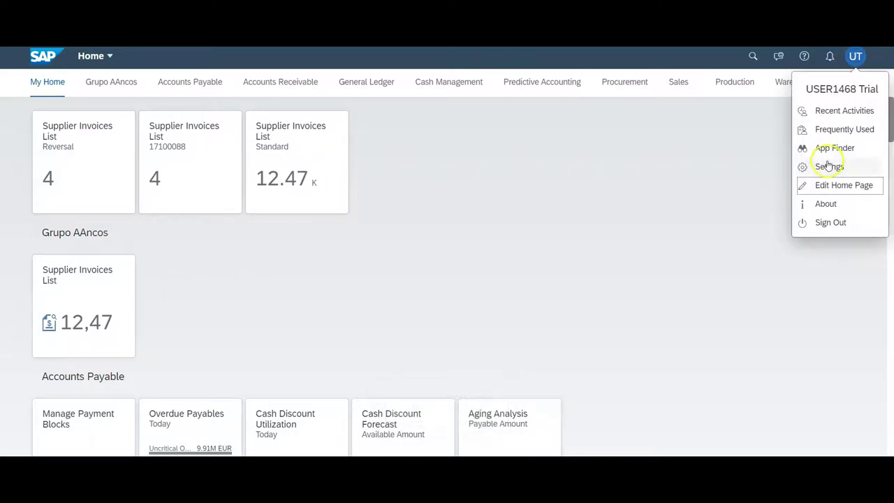
{"action": "left_click", "coordinate": [827, 186]}
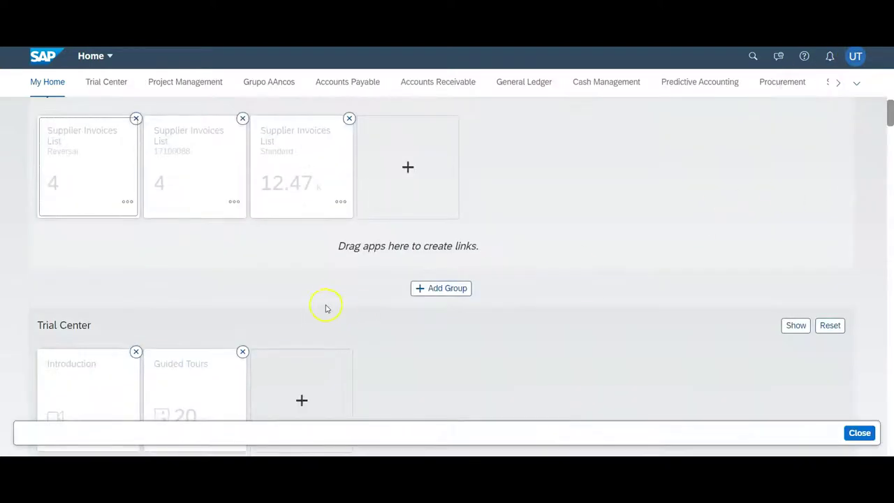
{"action": "scroll", "coordinate": [294, 232], "scroll_direction": "up", "scroll_amount": 1}
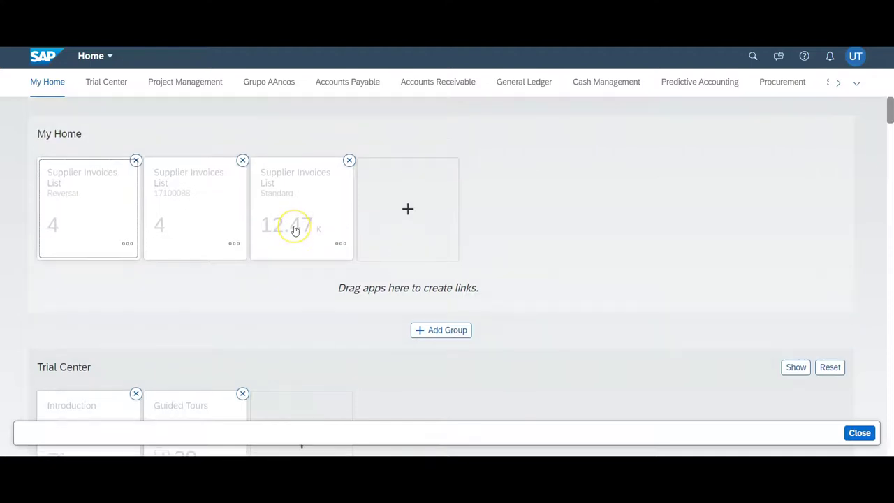
{"action": "scroll", "coordinate": [294, 232], "scroll_direction": "down", "scroll_amount": 10}
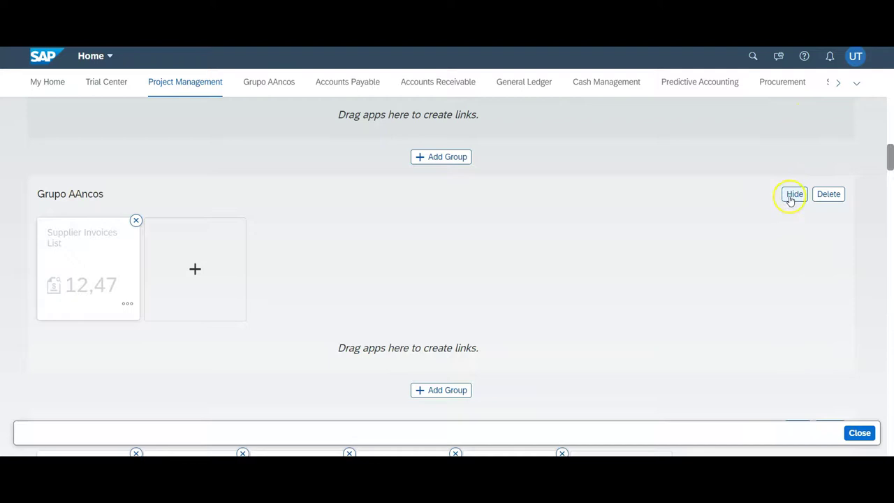
{"action": "left_click", "coordinate": [841, 193]}
{"action": "left_click", "coordinate": [496, 278]}
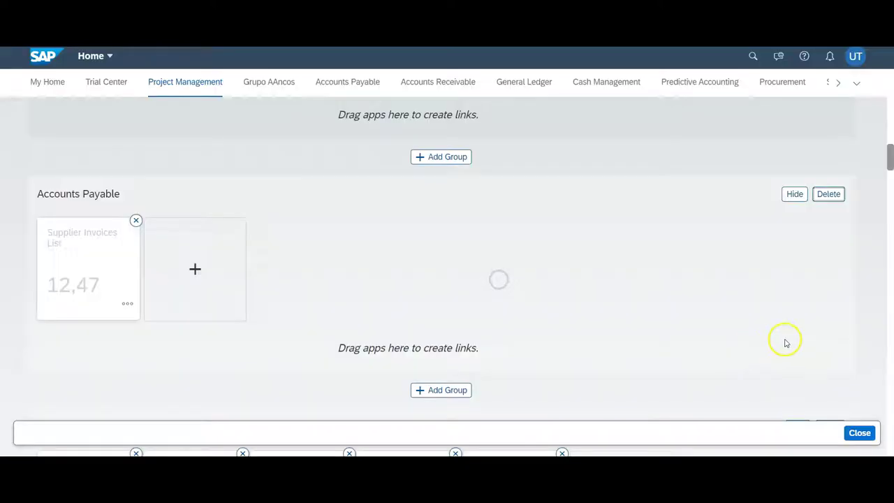
{"action": "left_click", "coordinate": [861, 433]}
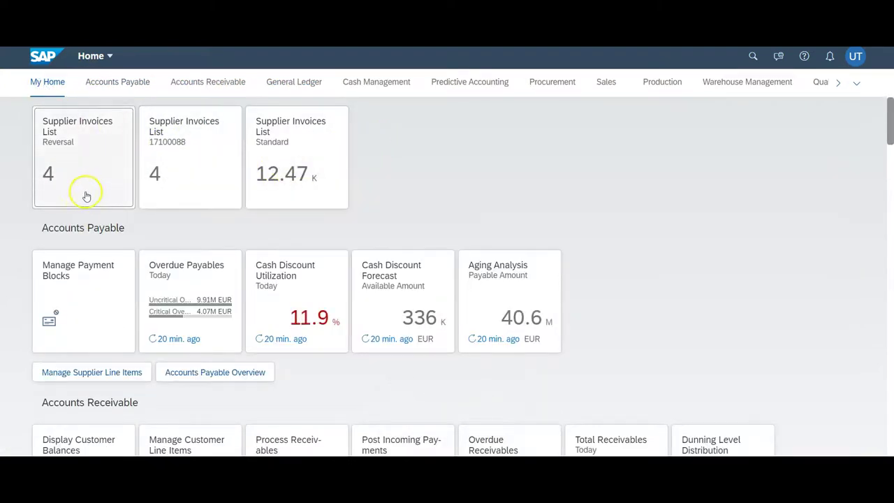
Open the Supplier Invoices List from the 17100088 tile and filter its invoices by the status Posted.
{"action": "left_click", "coordinate": [161, 169]}
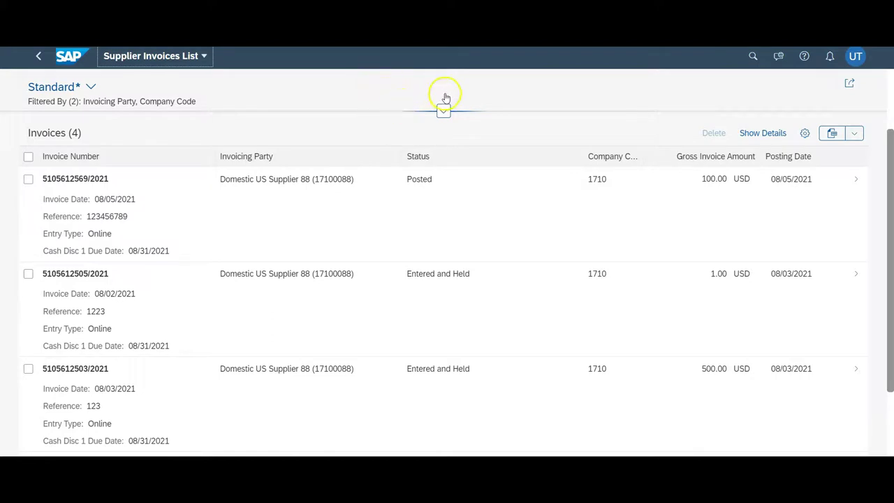
{"action": "scroll", "coordinate": [431, 314], "scroll_direction": "down", "scroll_amount": 2}
{"action": "scroll", "coordinate": [431, 314], "scroll_direction": "up", "scroll_amount": 3}
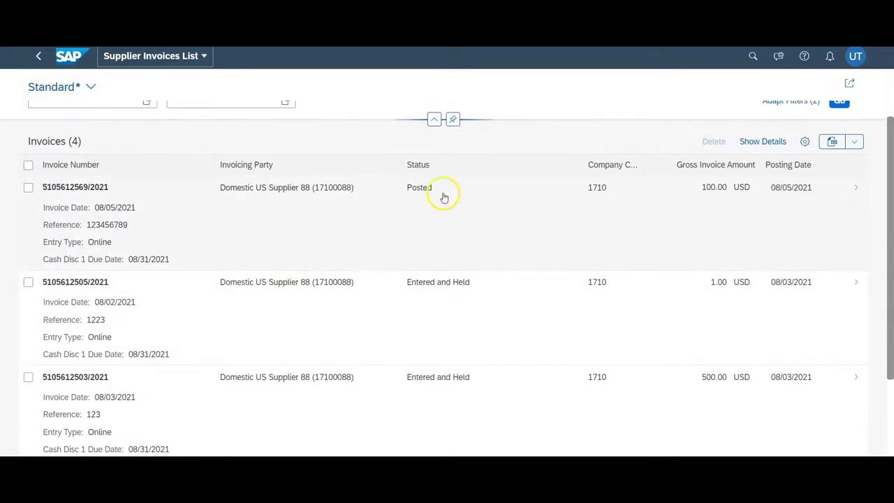
{"action": "left_click", "coordinate": [452, 120]}
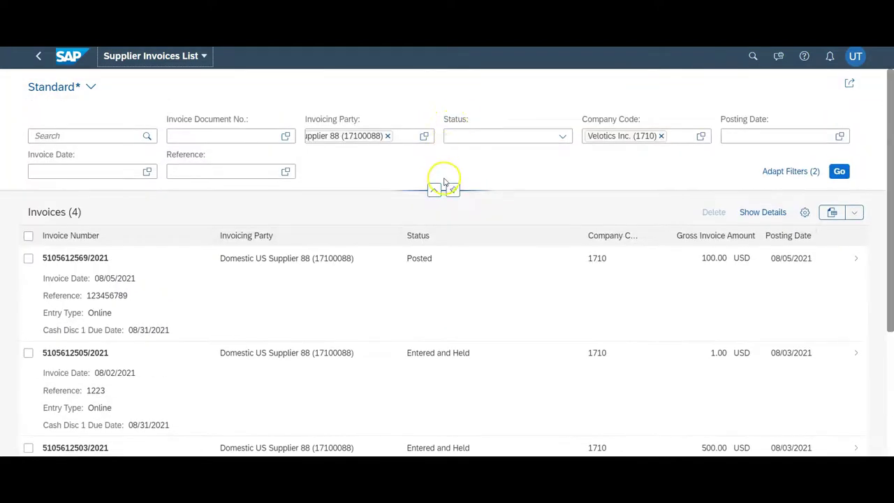
{"action": "left_click", "coordinate": [555, 135]}
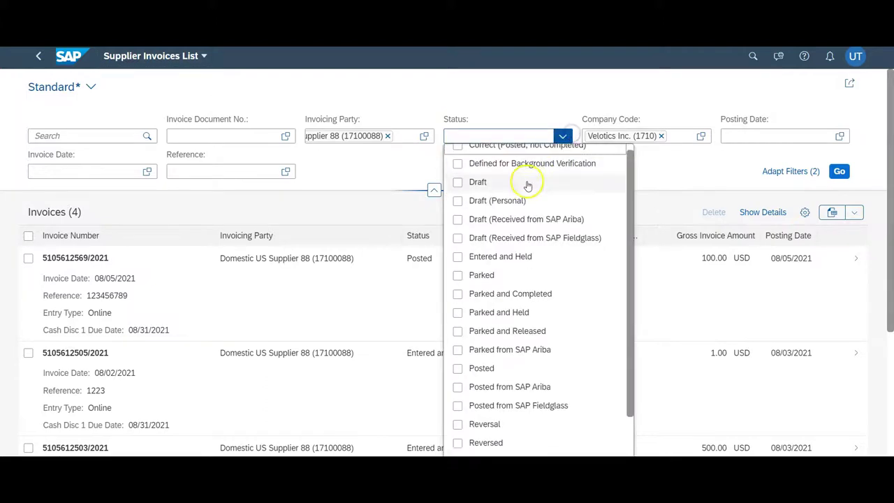
{"action": "scroll", "coordinate": [528, 186], "scroll_direction": "down", "scroll_amount": 1}
{"action": "left_click", "coordinate": [457, 318]}
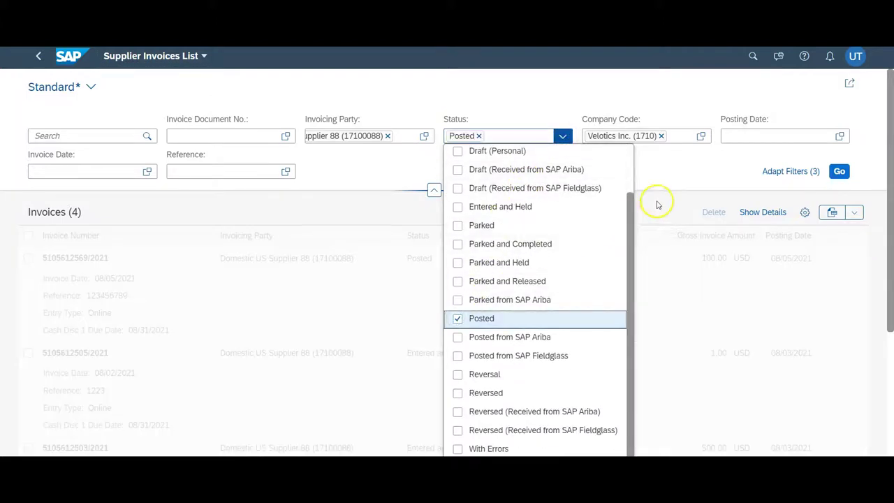
{"action": "left_click", "coordinate": [709, 172]}
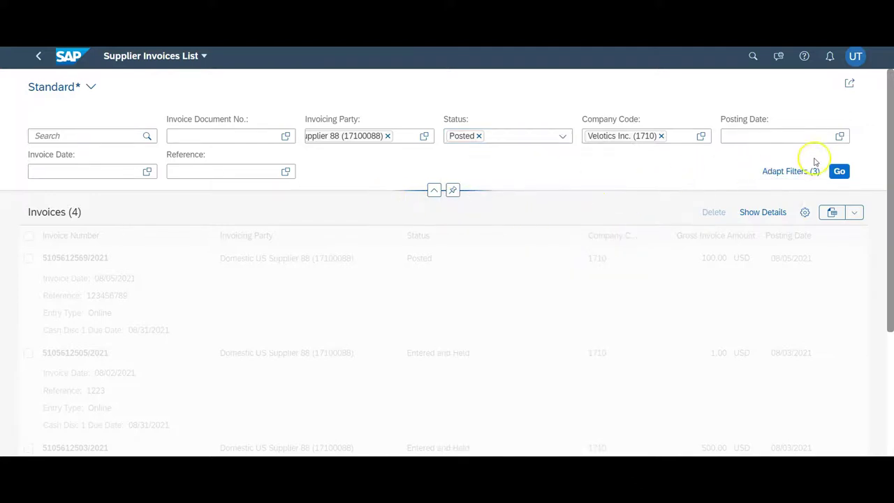
{"action": "left_click", "coordinate": [839, 172]}
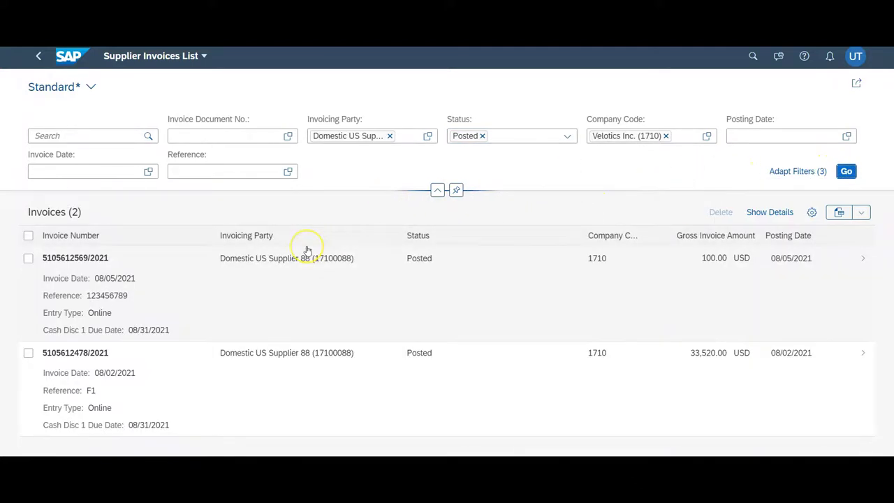
Save the filtered list as a new view named "17100088 - Posted" with Apply Automatically enabled.
{"action": "left_click", "coordinate": [90, 88]}
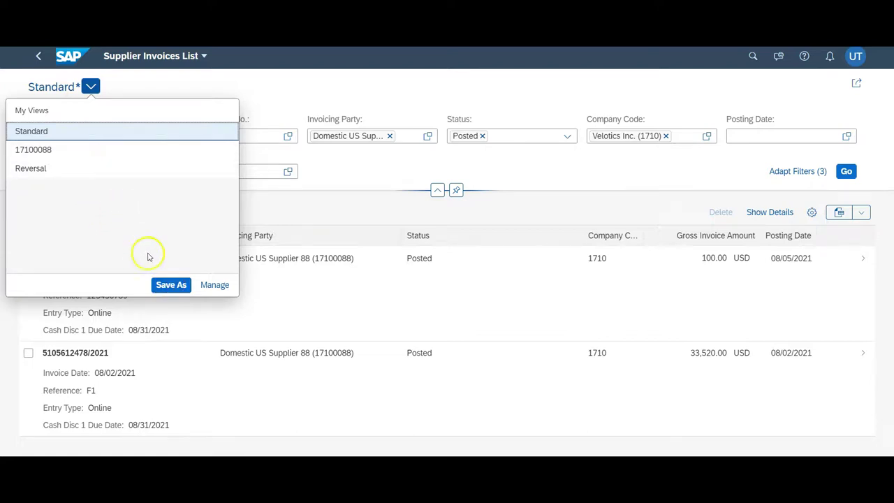
{"action": "left_click", "coordinate": [168, 284]}
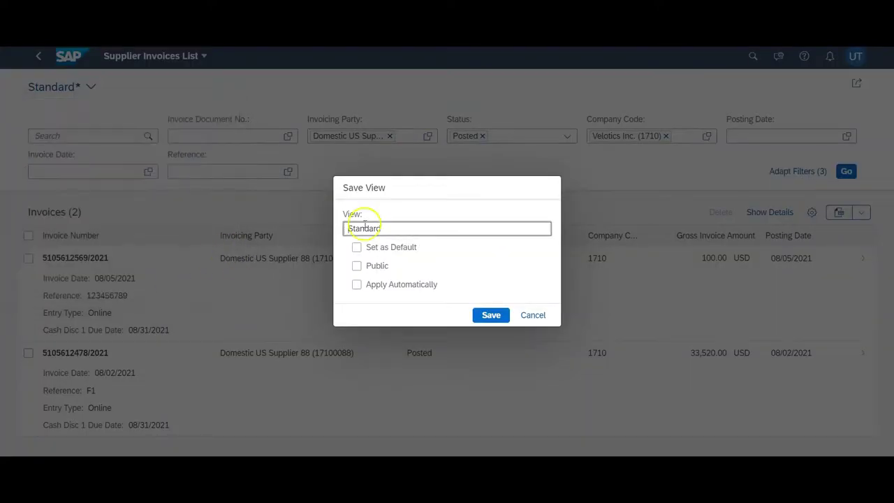
{"action": "left_click_drag", "start_coordinate": [385, 230], "coordinate": [297, 251]}
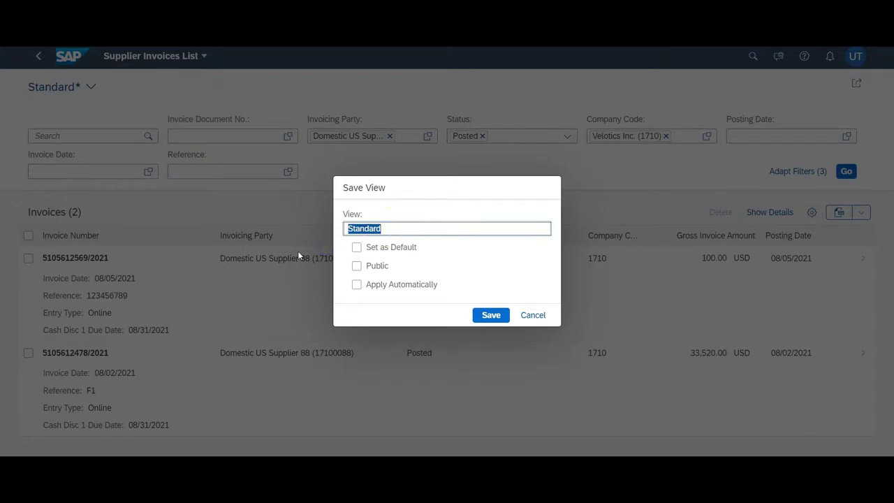
{"action": "type", "text": "17100088n"}
{"action": "key", "text": "BackSpace"}
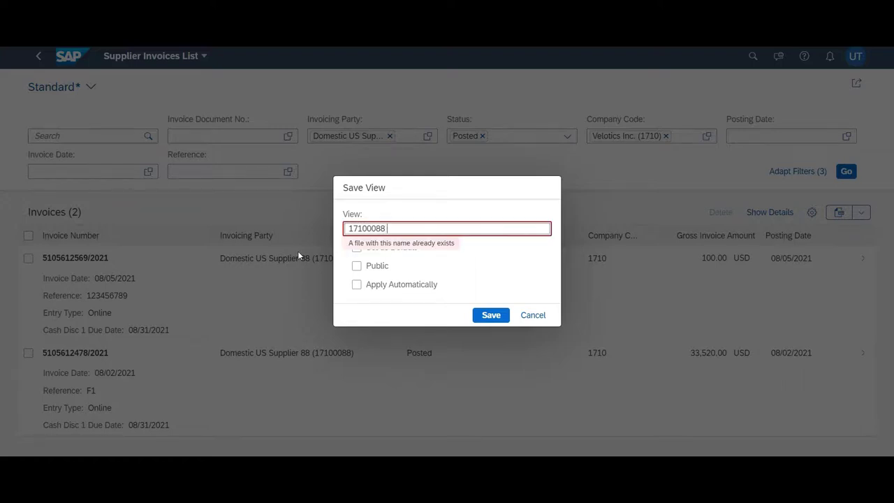
{"action": "type", "text": "- Posted"}
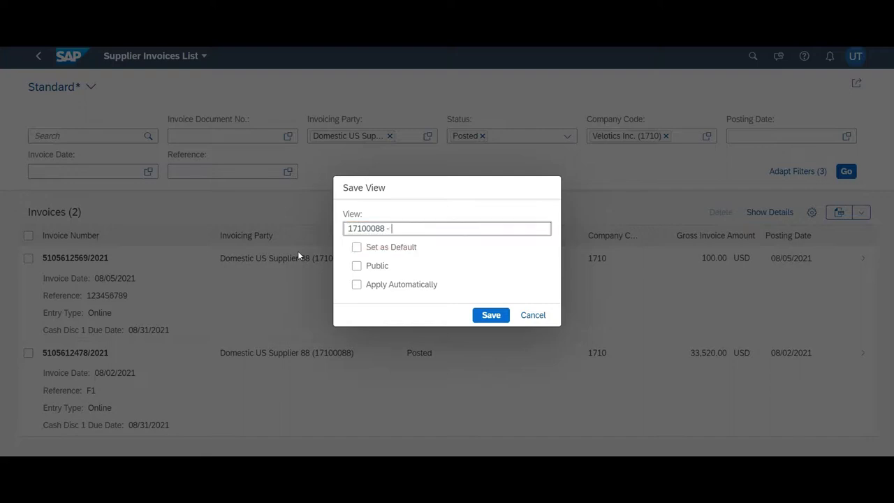
{"action": "left_click", "coordinate": [357, 284]}
{"action": "left_click", "coordinate": [493, 314]}
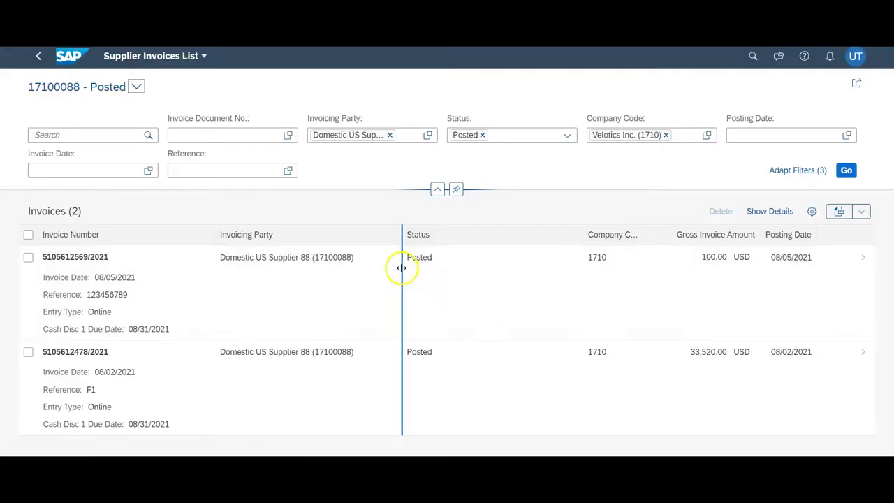
Save the view as a My Home tile with subtitle "17100088 - Posted" and place it directly after the Reversal tile on the home page.
{"action": "left_click", "coordinate": [856, 83]}
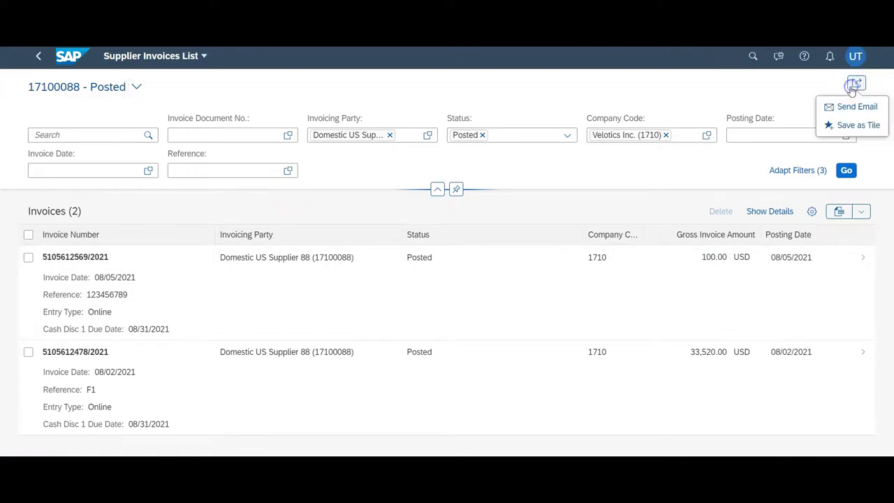
{"action": "left_click", "coordinate": [848, 125]}
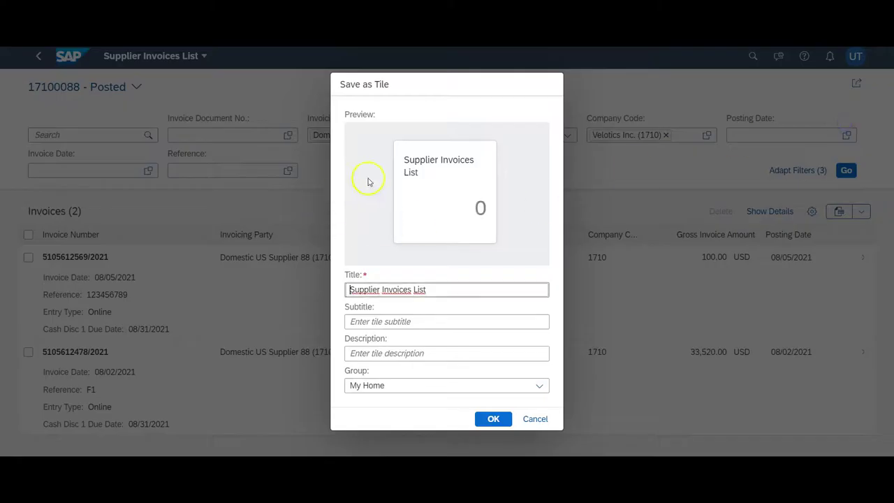
{"action": "left_click", "coordinate": [417, 322]}
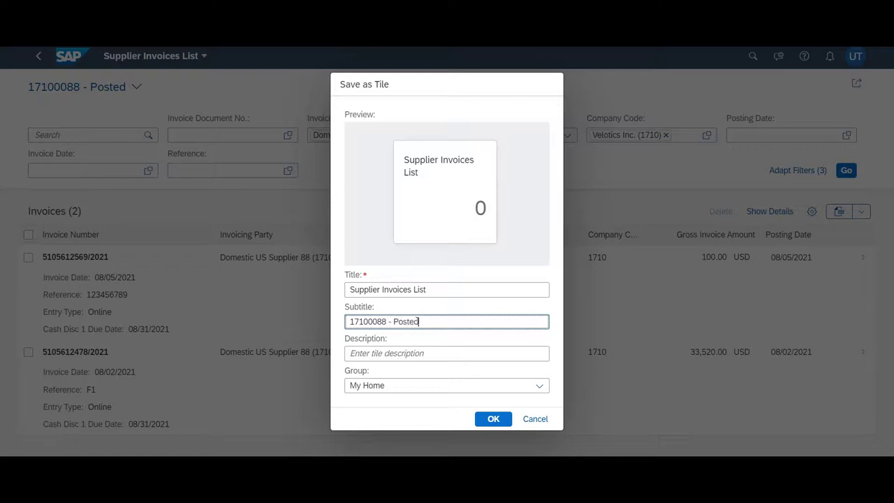
{"action": "left_click", "coordinate": [493, 418]}
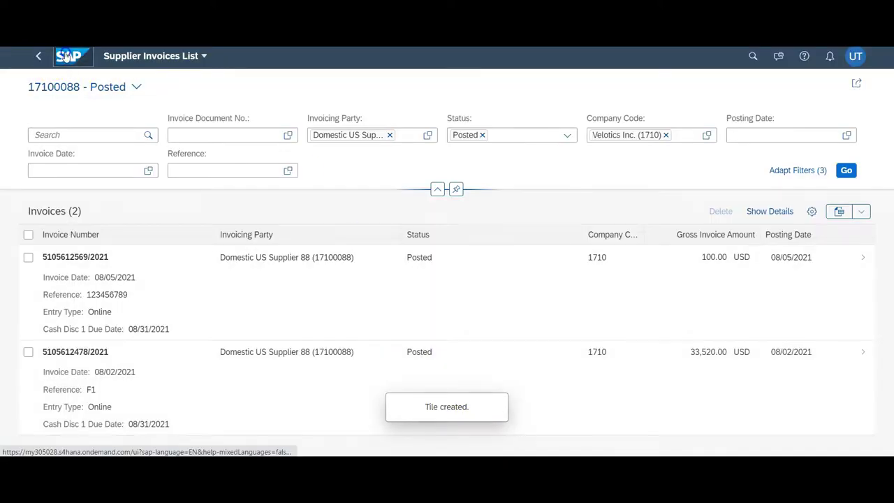
{"action": "left_click", "coordinate": [67, 55]}
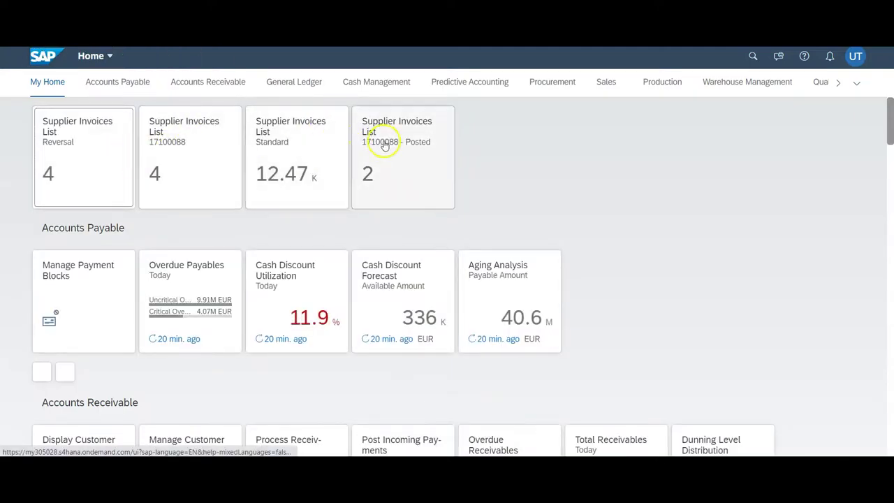
{"action": "left_click_drag", "start_coordinate": [379, 149], "coordinate": [190, 159]}
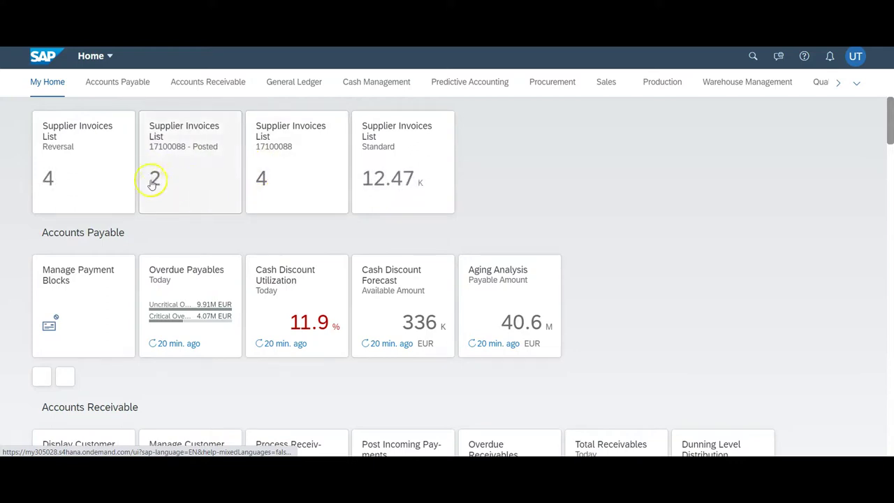
Open the invoice list from the 17100088 tile, delete the saved view 17100088 and save the view management changes.
{"action": "left_click", "coordinate": [272, 148]}
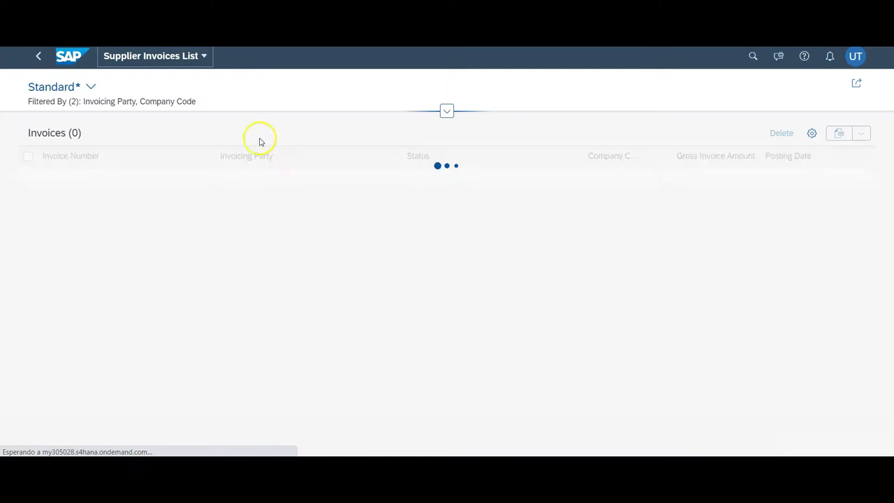
{"action": "left_click", "coordinate": [90, 88]}
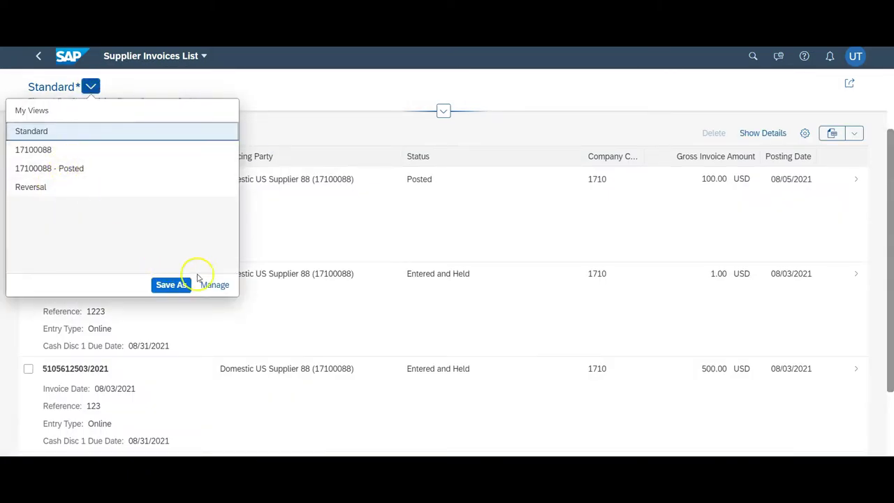
{"action": "left_click", "coordinate": [214, 285]}
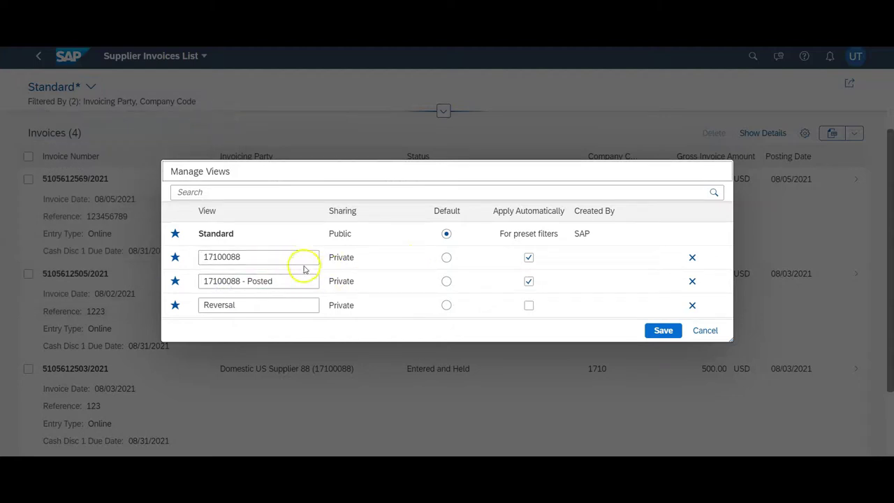
{"action": "left_click", "coordinate": [692, 258]}
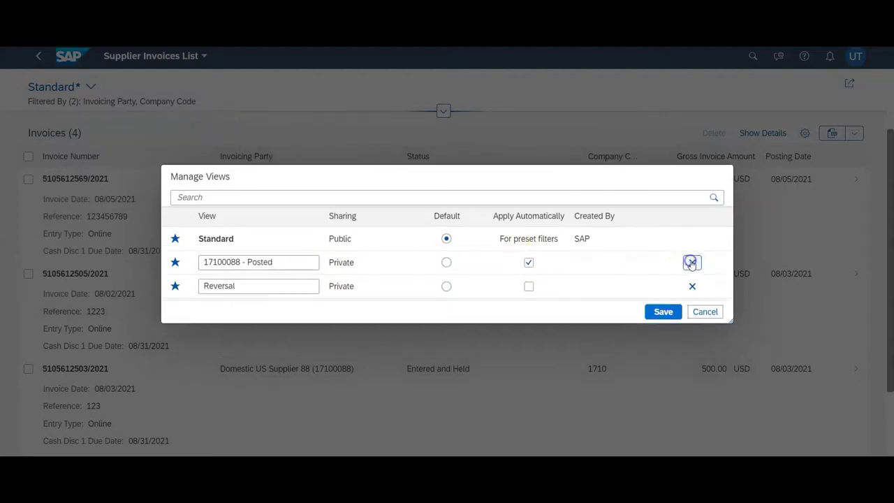
{"action": "left_click", "coordinate": [661, 327]}
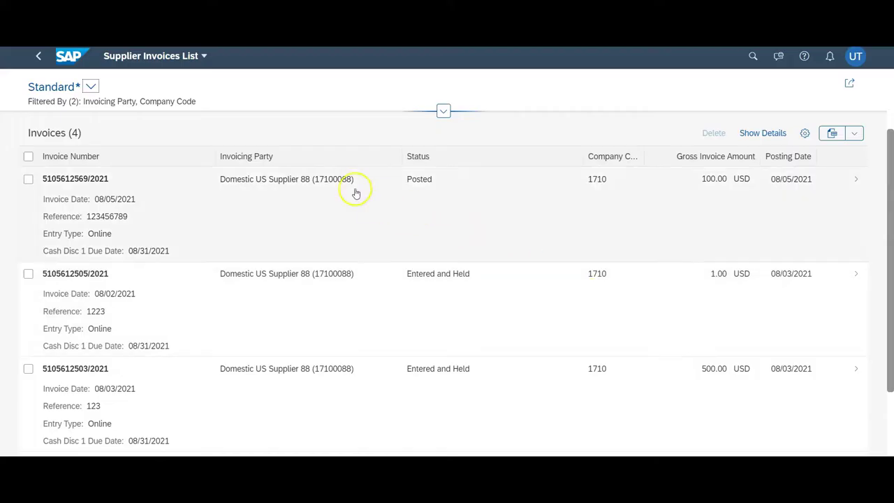
Return to the home page, reopen the invoice list from the 17100088 tile and check its saved views.
{"action": "left_click", "coordinate": [68, 56]}
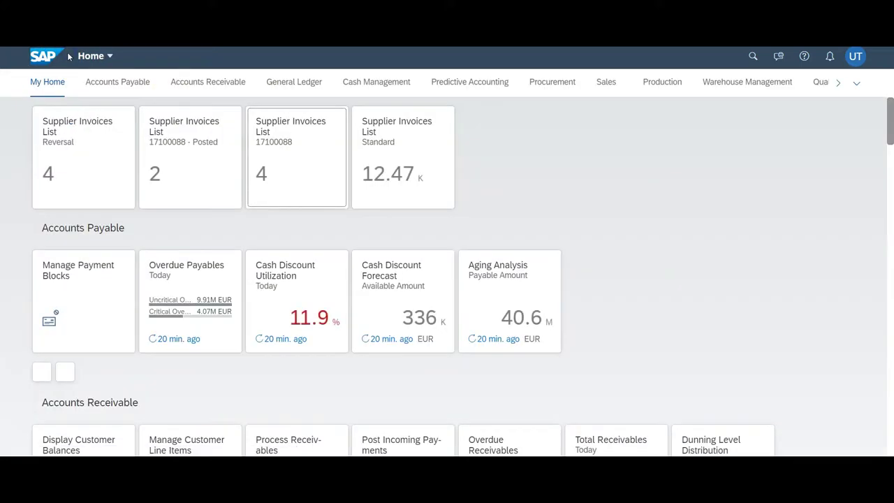
{"action": "left_click", "coordinate": [262, 140]}
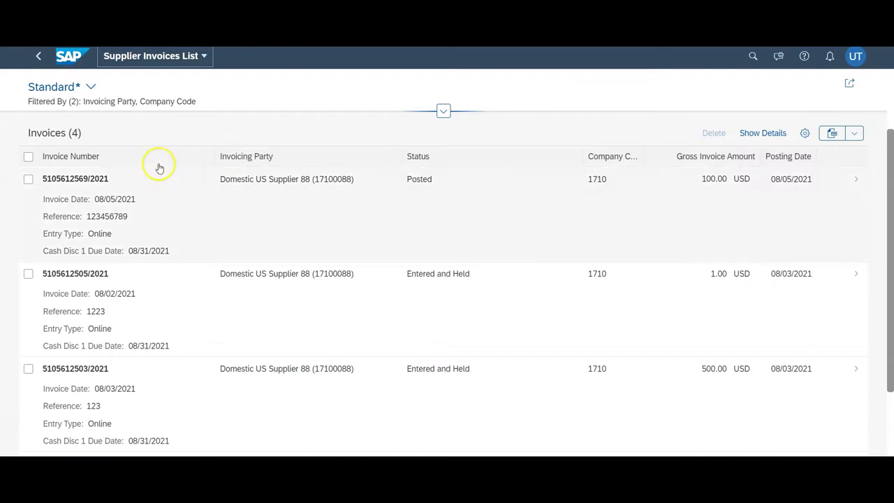
{"action": "left_click", "coordinate": [91, 87]}
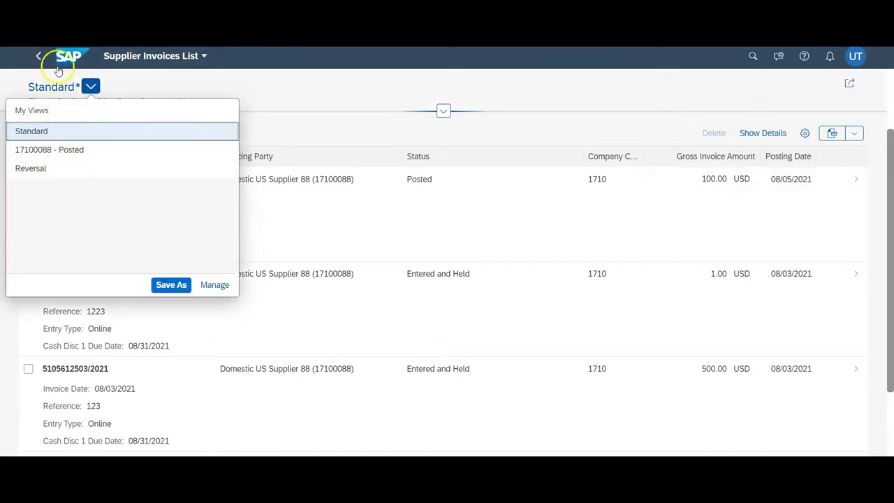
Switch the invoice list to the "17100088 - Posted" view, and load the Reversal view with its status filter applied.
{"action": "left_click", "coordinate": [44, 150]}
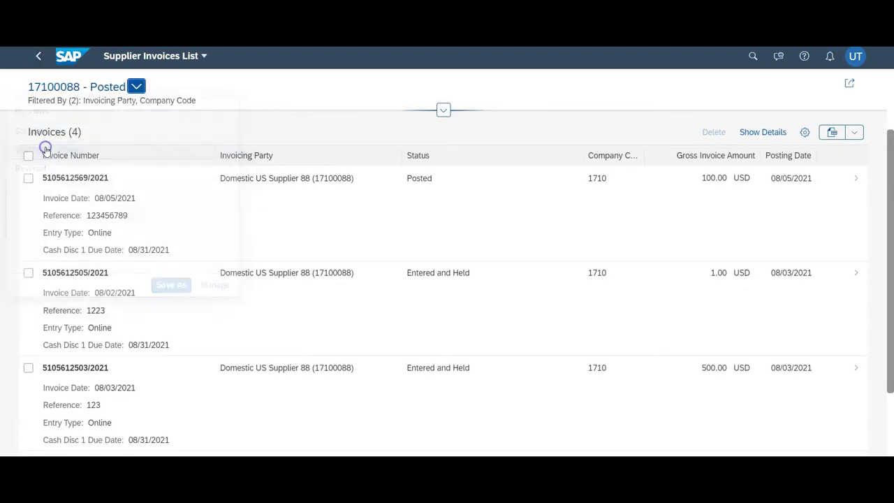
{"action": "left_click", "coordinate": [83, 92]}
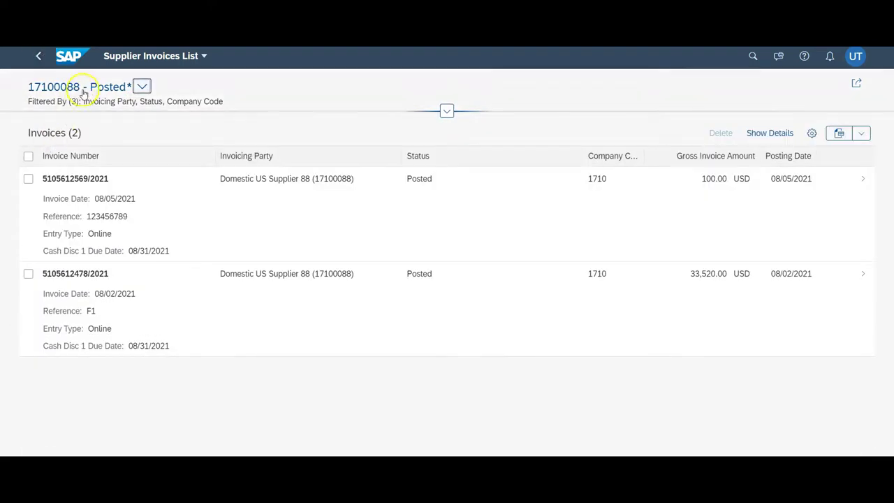
{"action": "left_click", "coordinate": [142, 86]}
{"action": "left_click", "coordinate": [70, 168]}
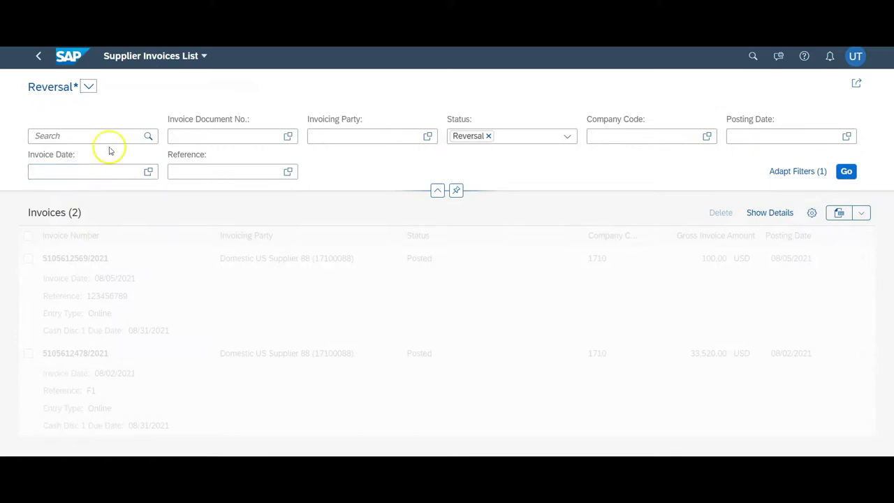
{"action": "left_click", "coordinate": [846, 171]}
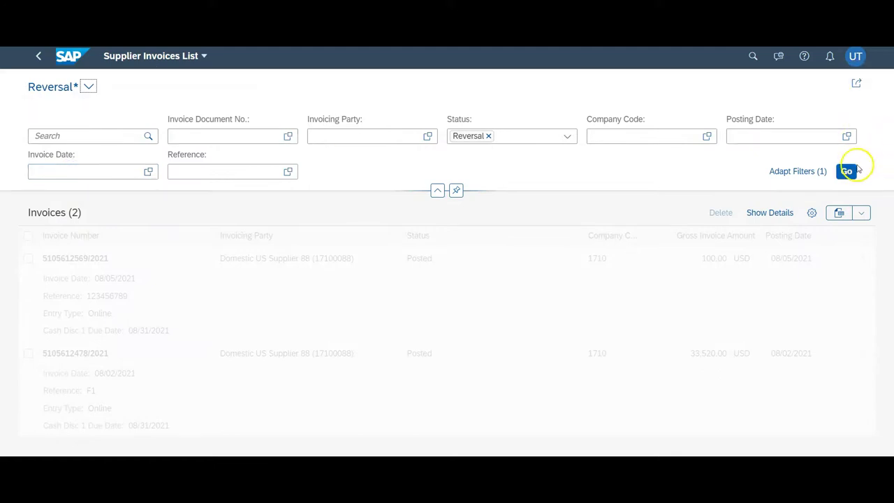
Return to the home page, remove the Supplier Invoices List tile with subtitle "17100088" from My Home, and finish editing the page.
{"action": "left_click", "coordinate": [68, 56]}
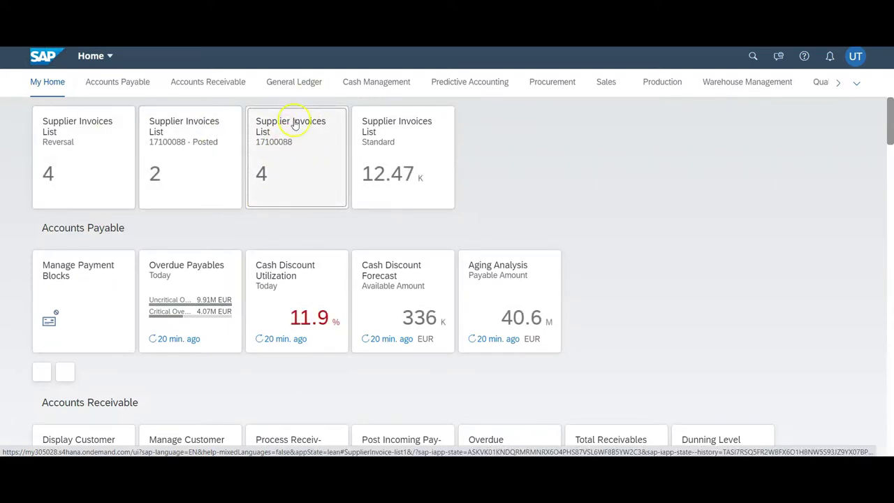
{"action": "left_click", "coordinate": [856, 56]}
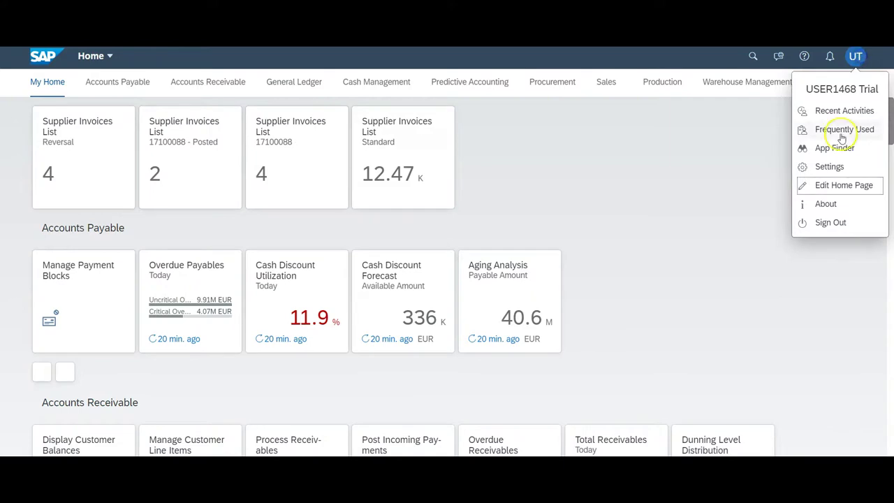
{"action": "left_click", "coordinate": [841, 184]}
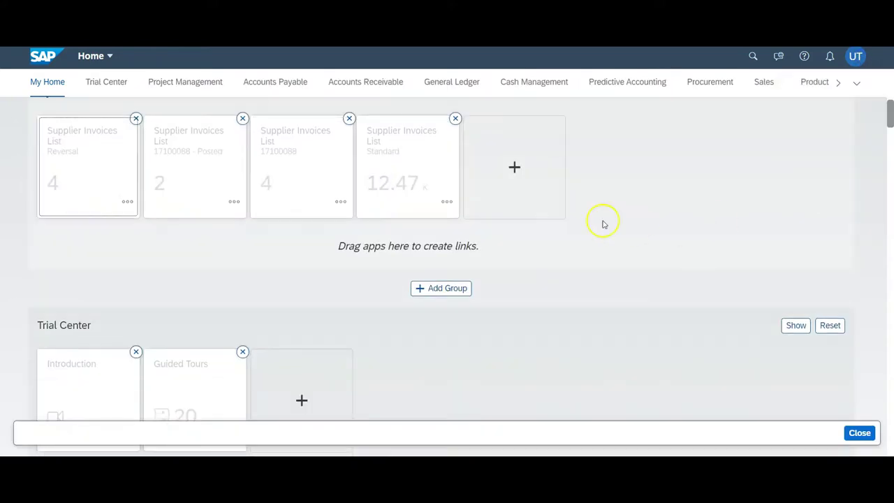
{"action": "left_click", "coordinate": [354, 120]}
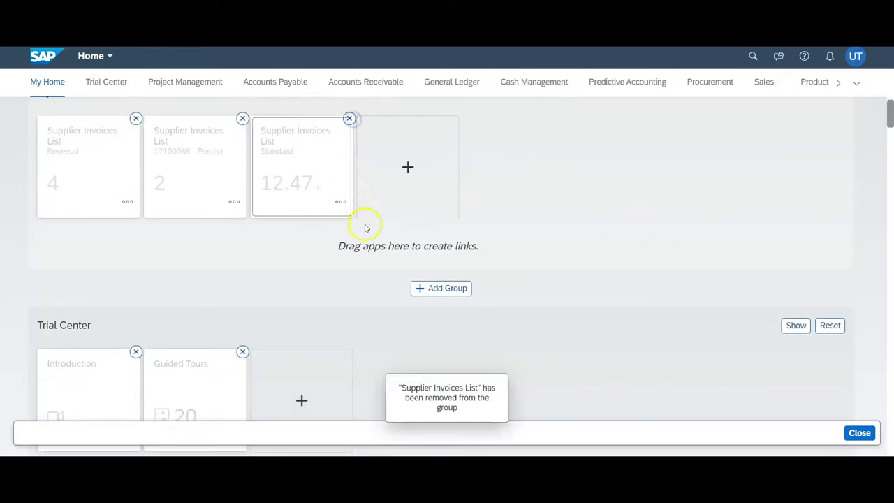
{"action": "left_click", "coordinate": [852, 434]}
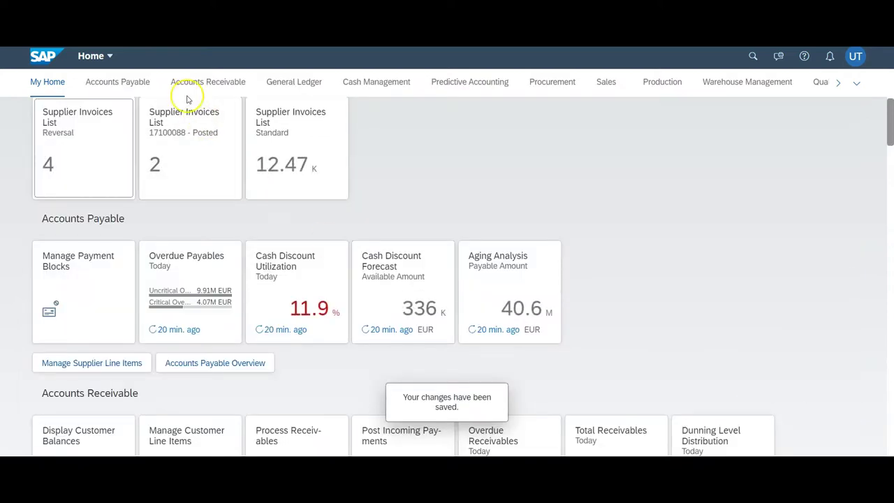
{"action": "scroll", "coordinate": [175, 171], "scroll_direction": "up", "scroll_amount": 1}
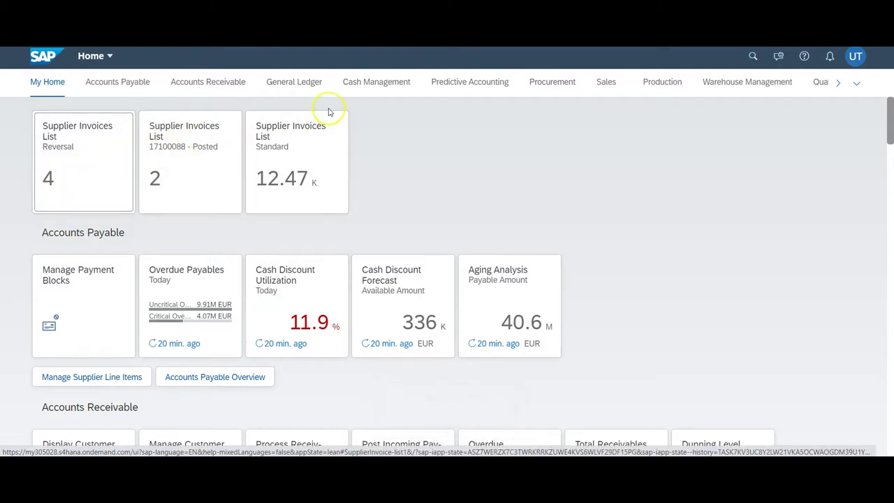
Check the remaining Supplier Invoices List tiles by opening "17100088 - Posted", Standard and Reversal in turn from the home page.
{"action": "left_click", "coordinate": [223, 171]}
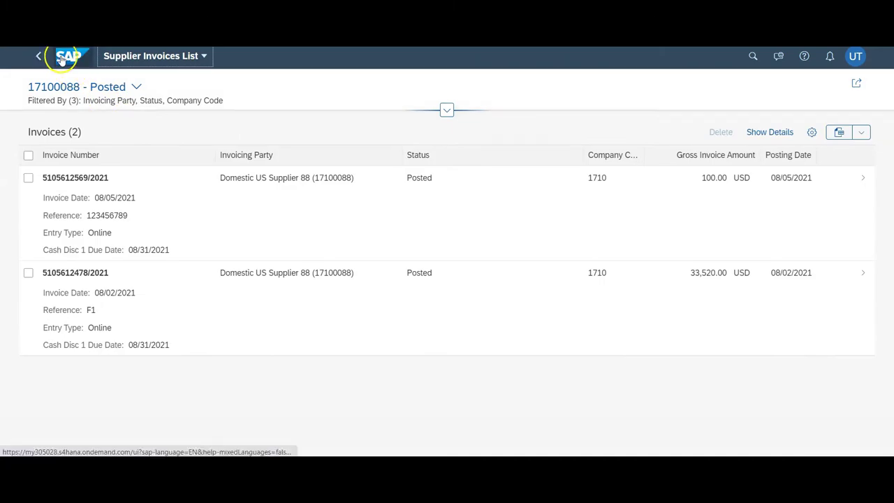
{"action": "left_click", "coordinate": [70, 61]}
{"action": "left_click", "coordinate": [276, 148]}
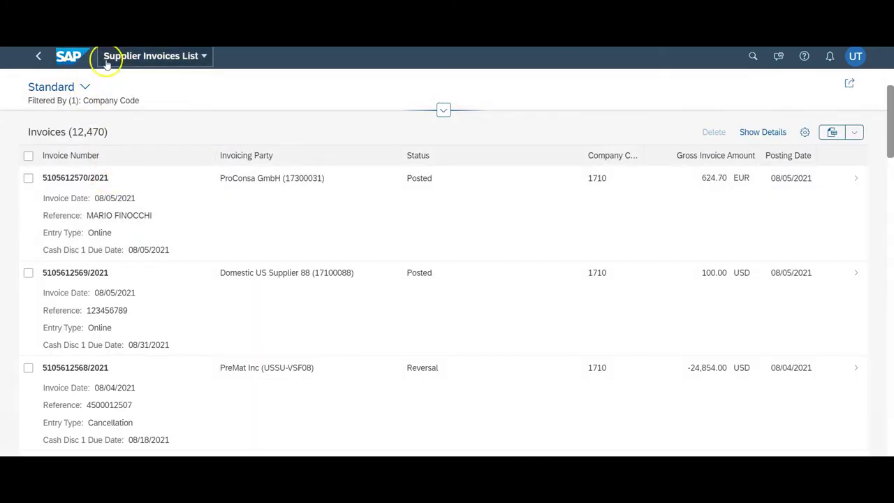
{"action": "left_click", "coordinate": [70, 56]}
{"action": "left_click", "coordinate": [70, 154]}
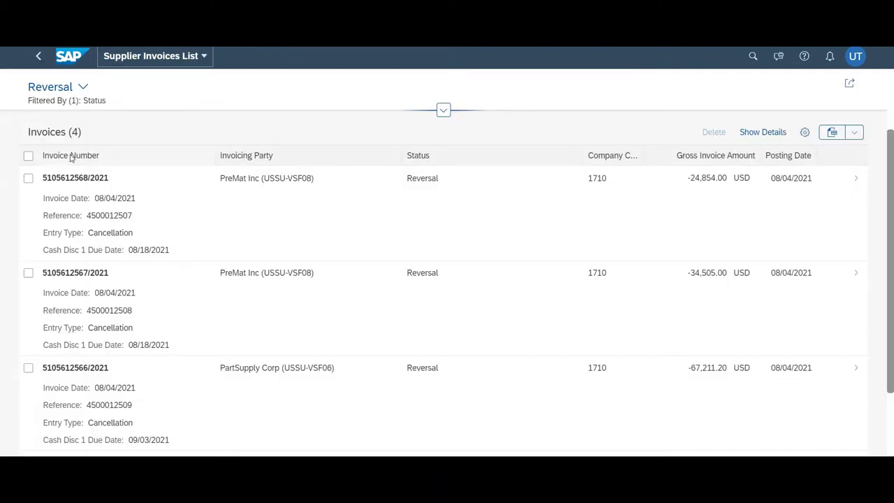
Compare the saved views by switching the invoice list to "17100088 - Posted", Standard and Reversal in turn.
{"action": "left_click", "coordinate": [83, 87]}
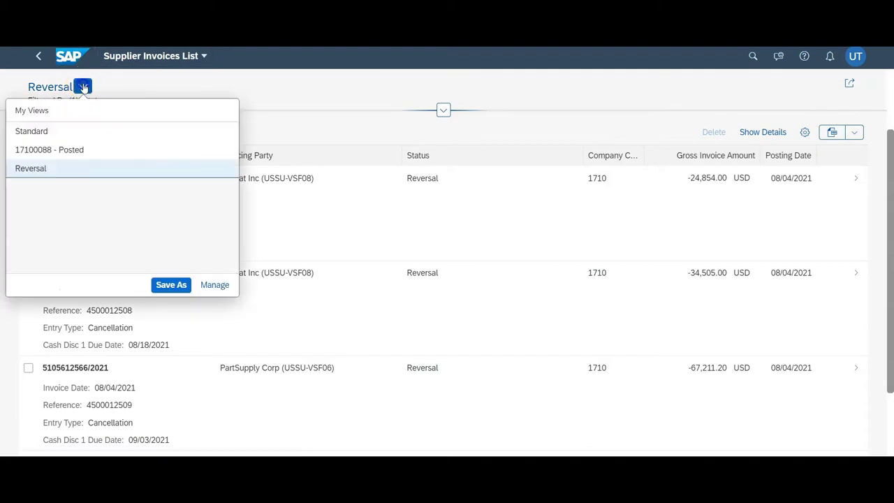
{"action": "left_click", "coordinate": [42, 149]}
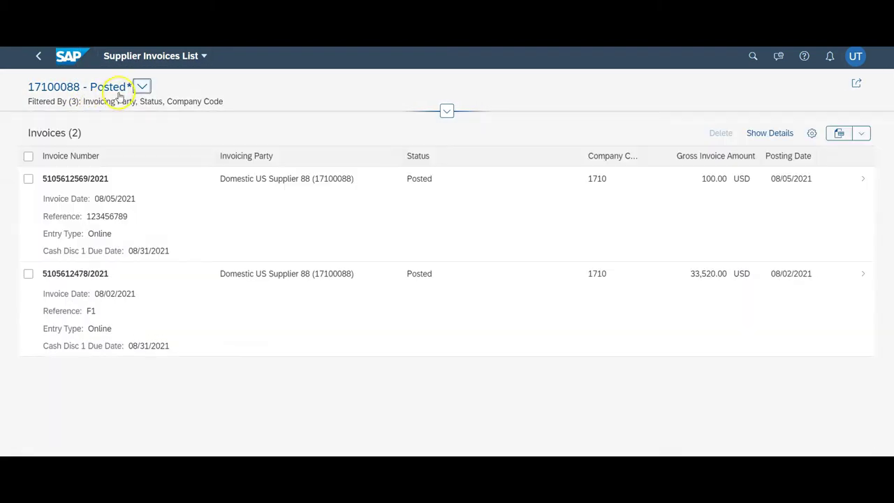
{"action": "left_click", "coordinate": [147, 84]}
{"action": "left_click", "coordinate": [98, 126]}
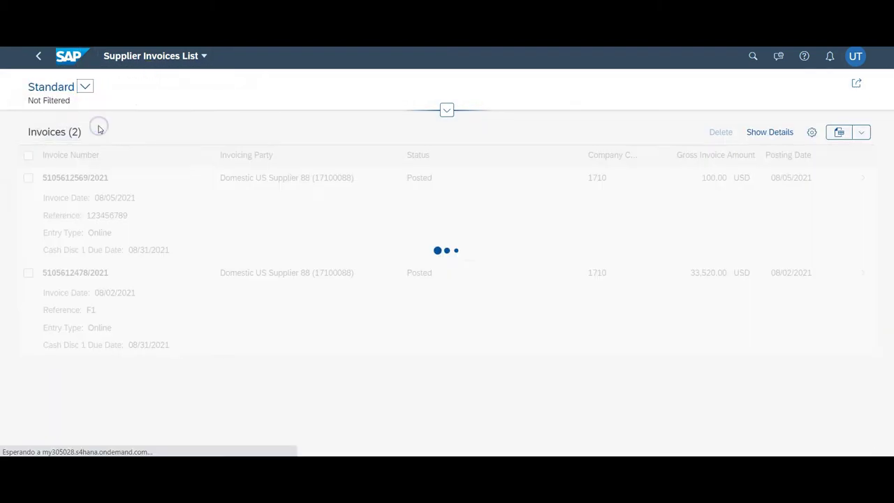
{"action": "left_click", "coordinate": [84, 87]}
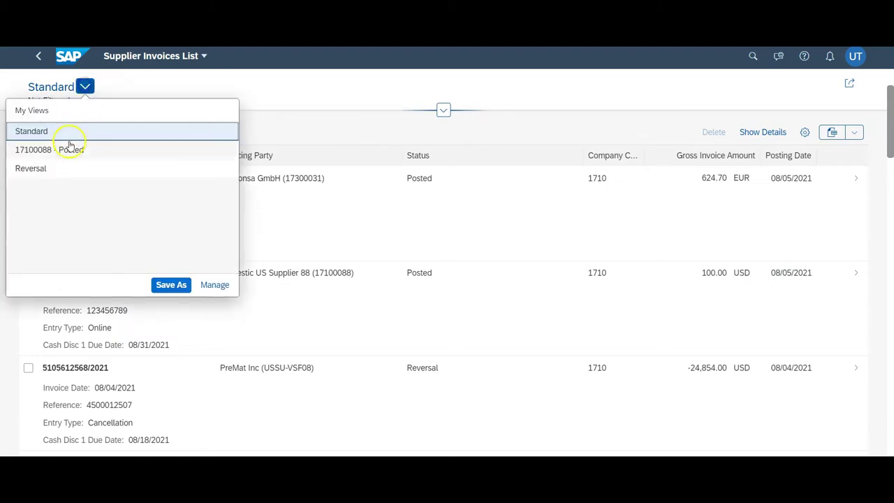
{"action": "left_click", "coordinate": [31, 168]}
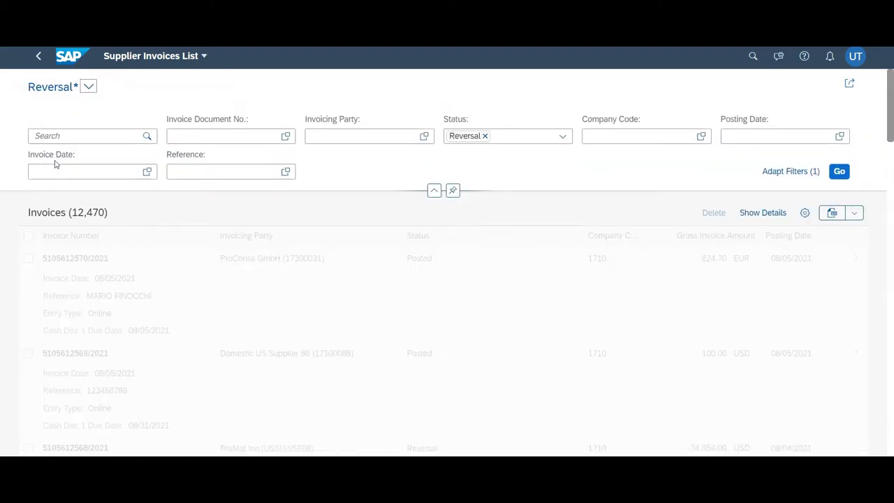
Enable Apply Automatically for the Reversal view in the view management and save the change.
{"action": "left_click", "coordinate": [88, 86]}
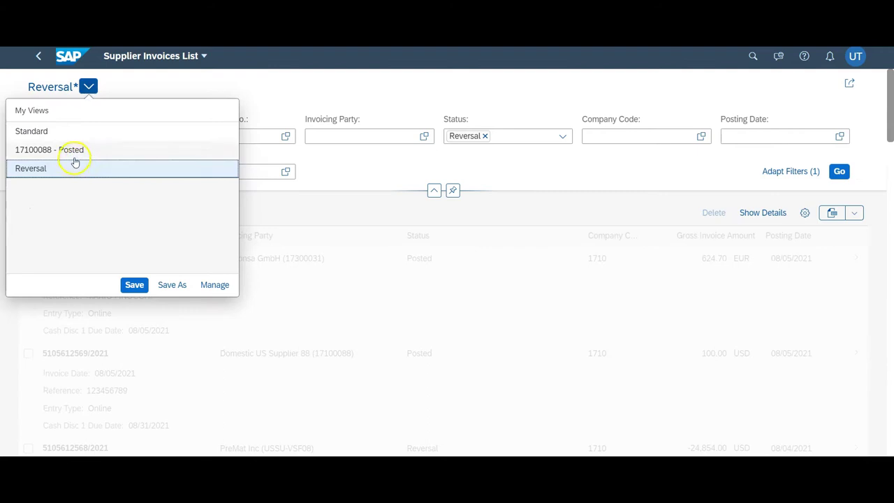
{"action": "left_click", "coordinate": [214, 285]}
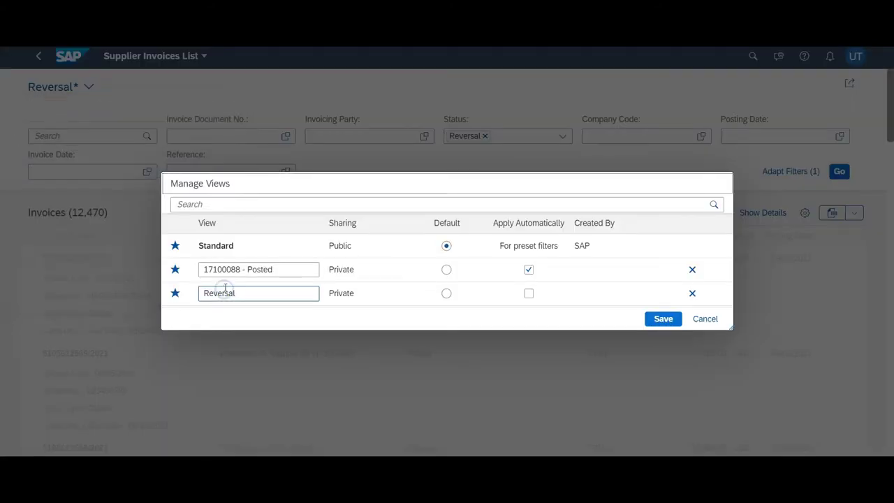
{"action": "left_click", "coordinate": [529, 293]}
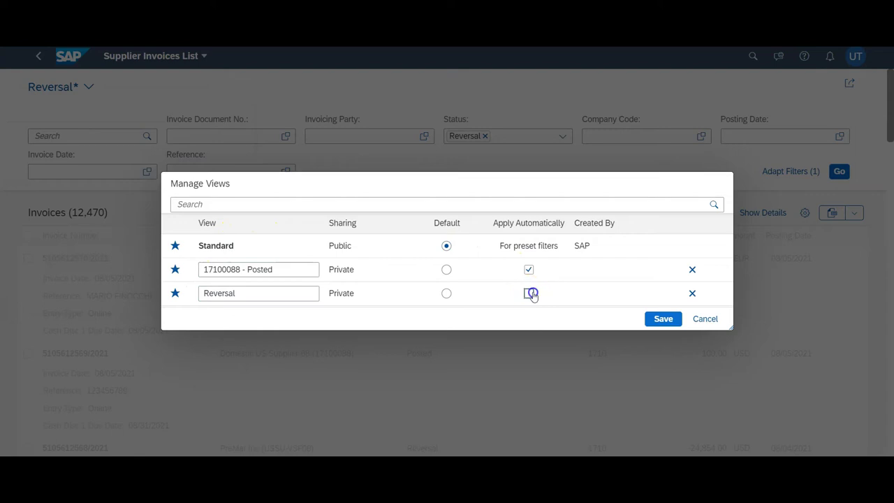
{"action": "left_click", "coordinate": [656, 324]}
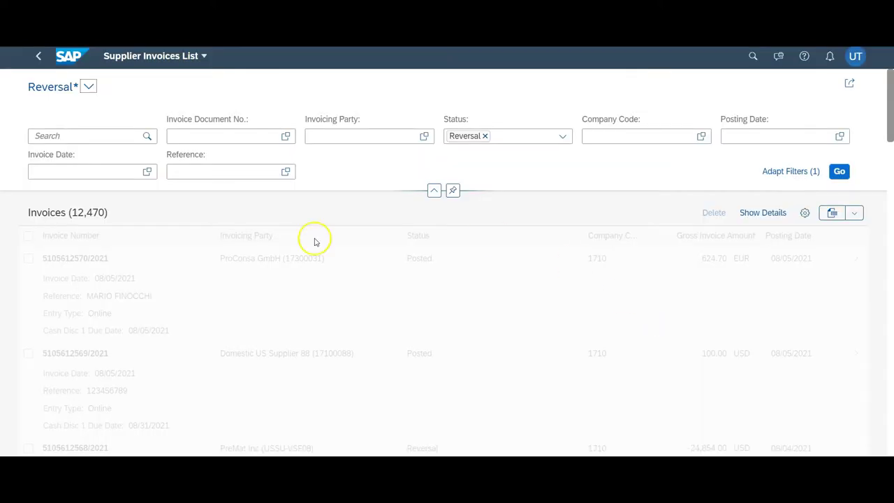
Test the automatic application of the "17100088 - Posted", Reversal and Standard views in turn, and return to the home page.
{"action": "left_click", "coordinate": [89, 86]}
{"action": "left_click", "coordinate": [56, 151]}
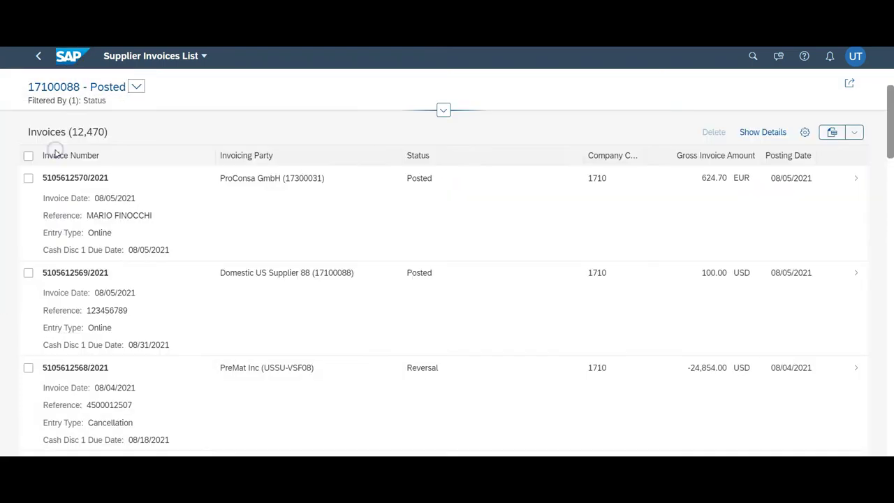
{"action": "left_click", "coordinate": [141, 88]}
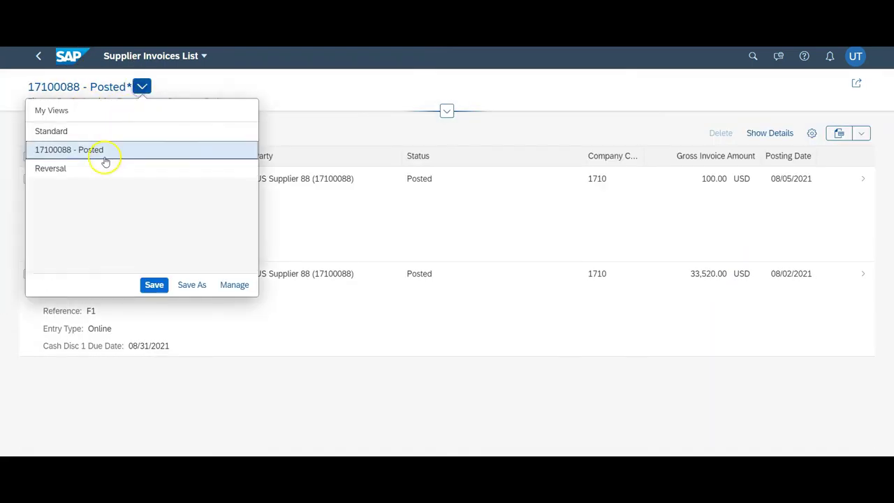
{"action": "left_click", "coordinate": [90, 170]}
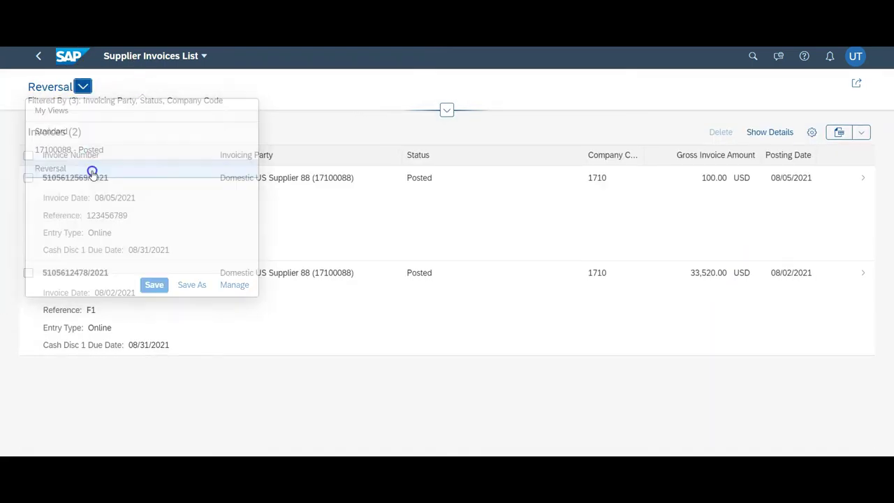
{"action": "left_click", "coordinate": [89, 86]}
{"action": "left_click", "coordinate": [73, 128]}
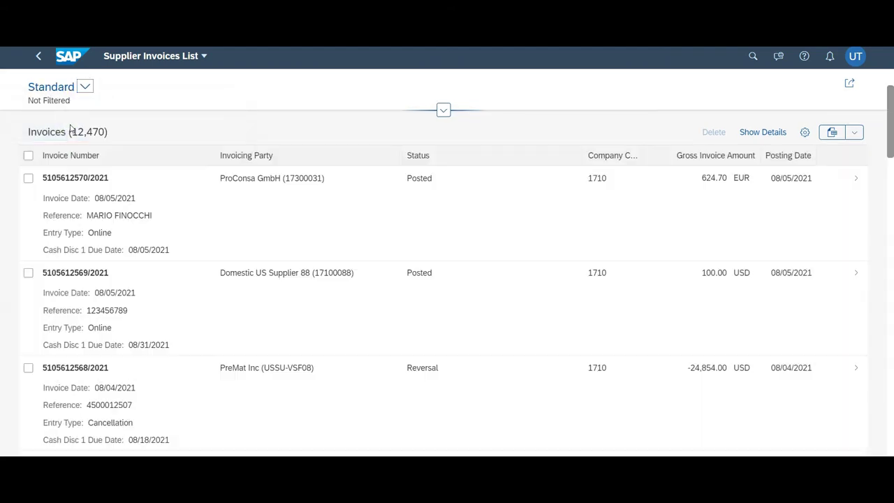
{"action": "left_click", "coordinate": [72, 54]}
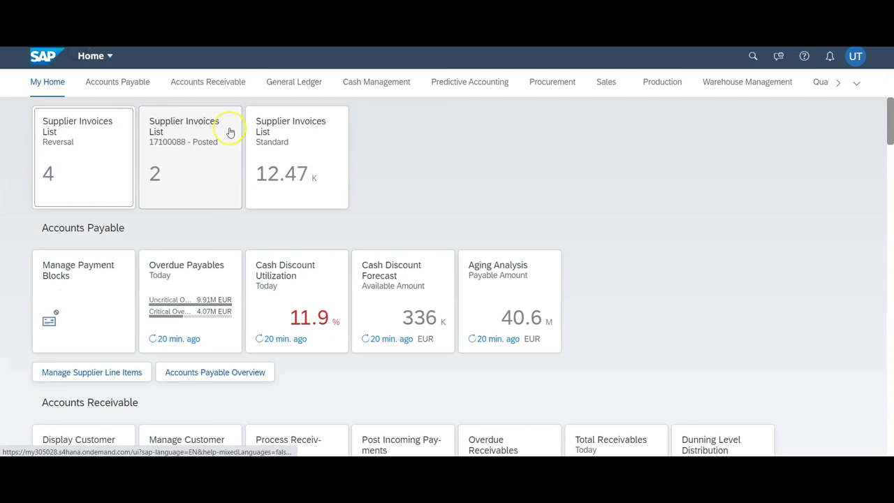